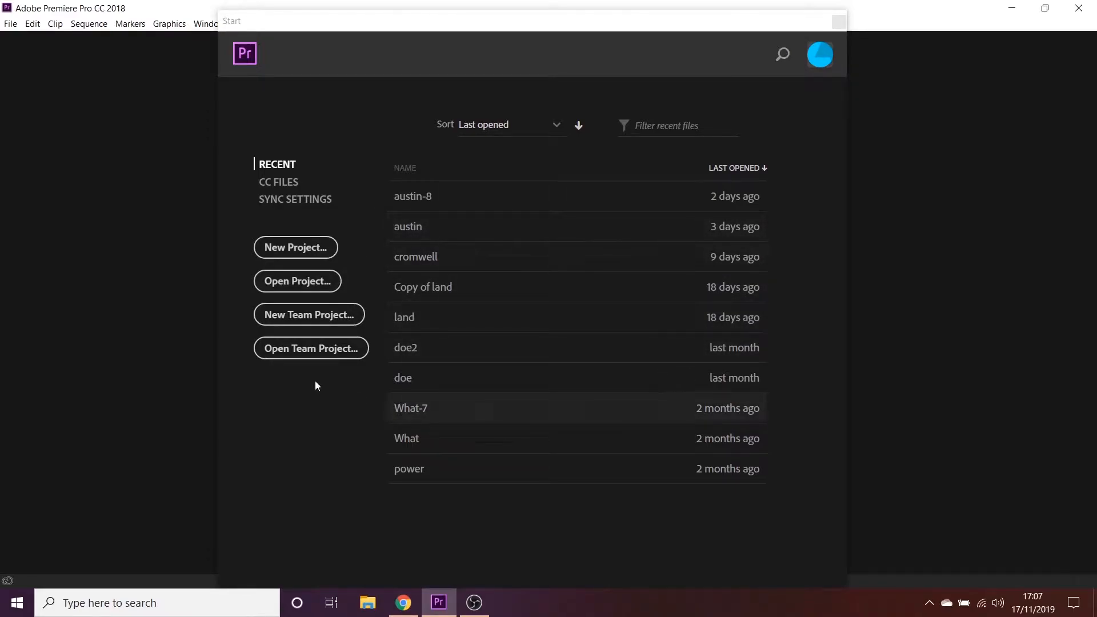
# Step: Create a new project named asia, stored in the asia folder on the TOSHIBA EXT (E:) drive
pyautogui.click(303, 249)
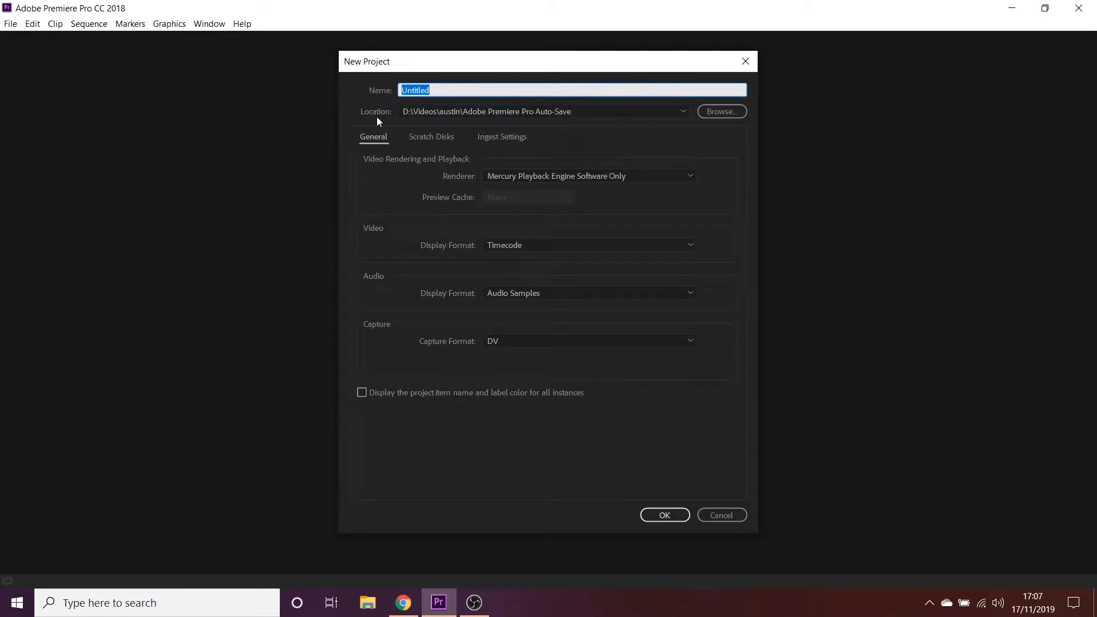
pyautogui.click(720, 110)
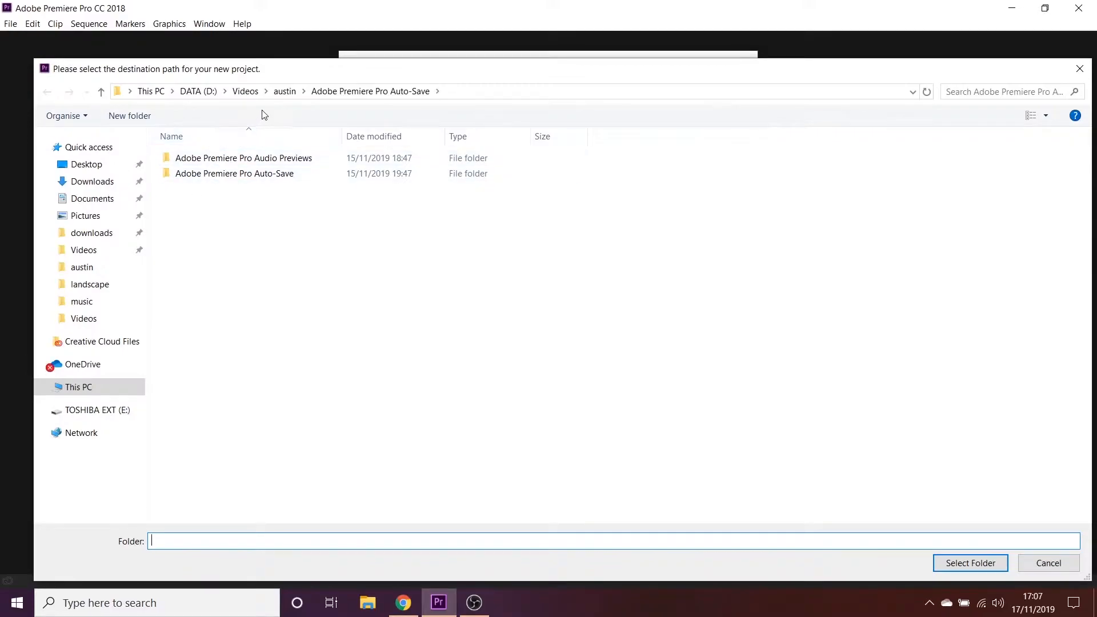
pyautogui.click(118, 411)
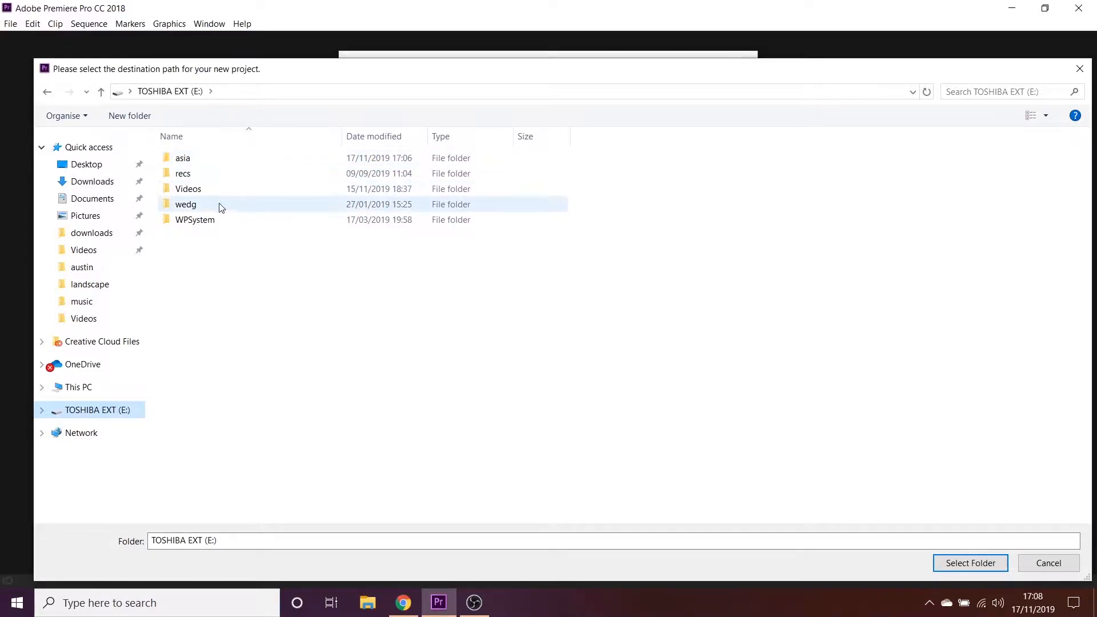
pyautogui.click(213, 163)
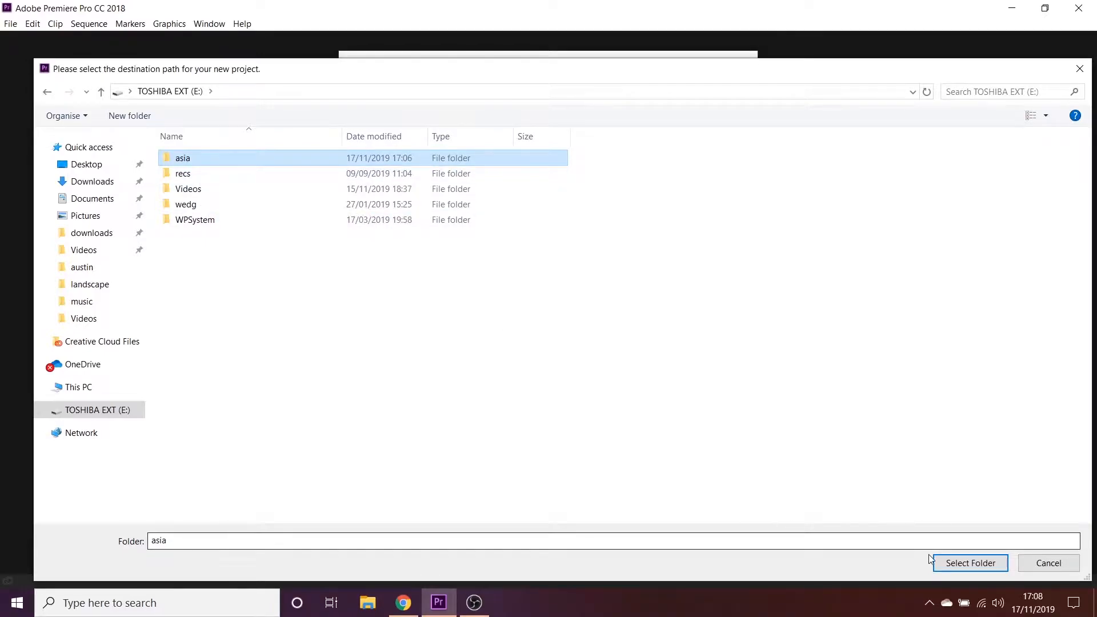
pyautogui.click(949, 563)
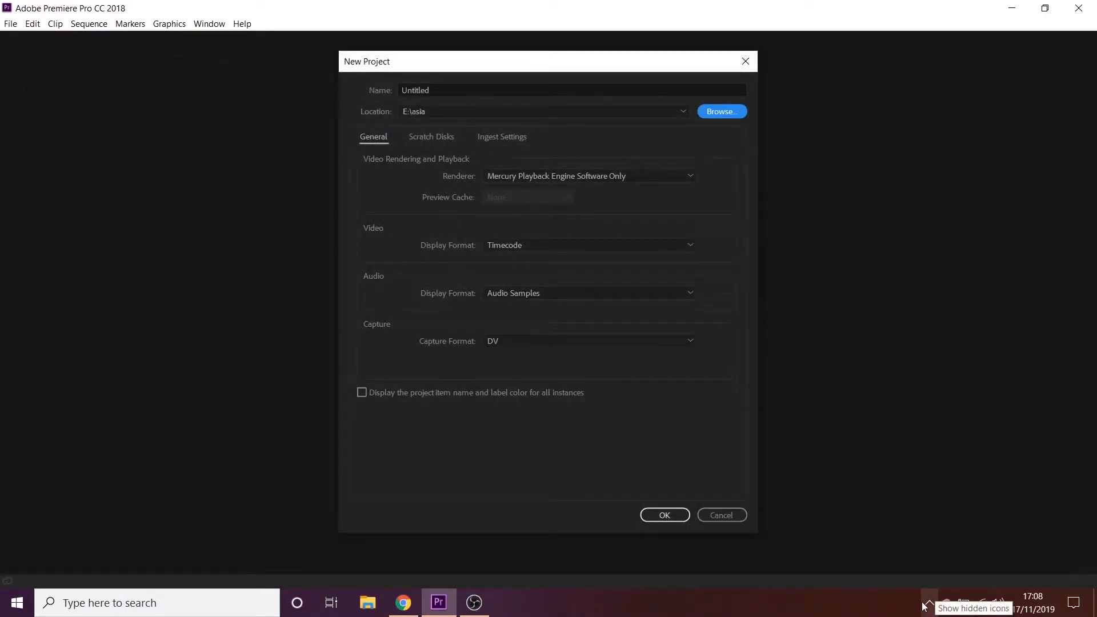
pyautogui.click(411, 93)
pyautogui.write('asia')
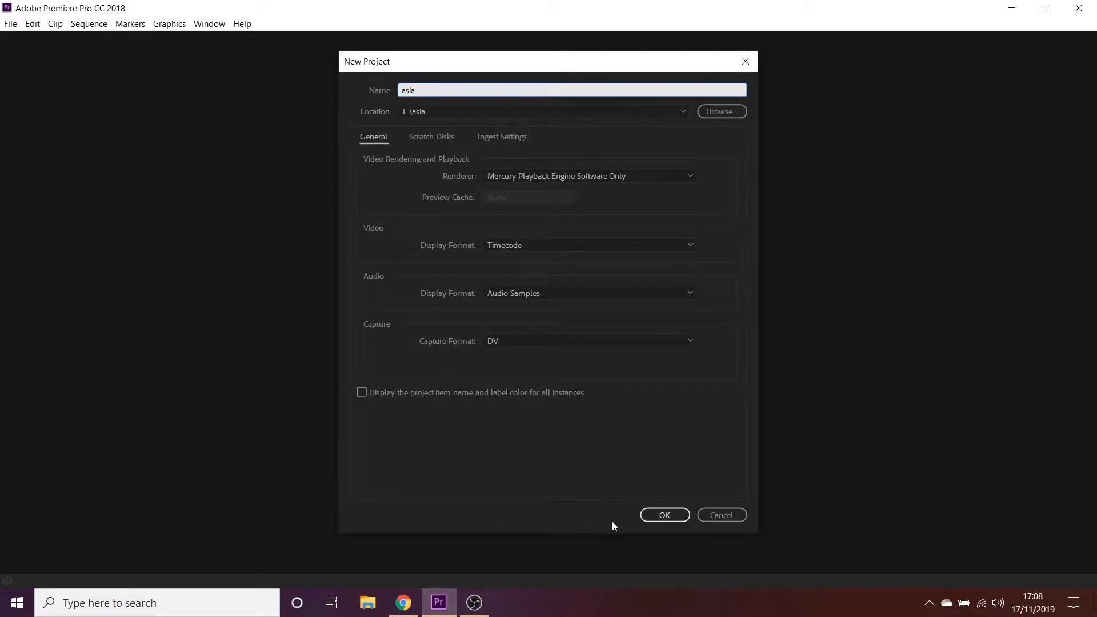
pyautogui.click(664, 514)
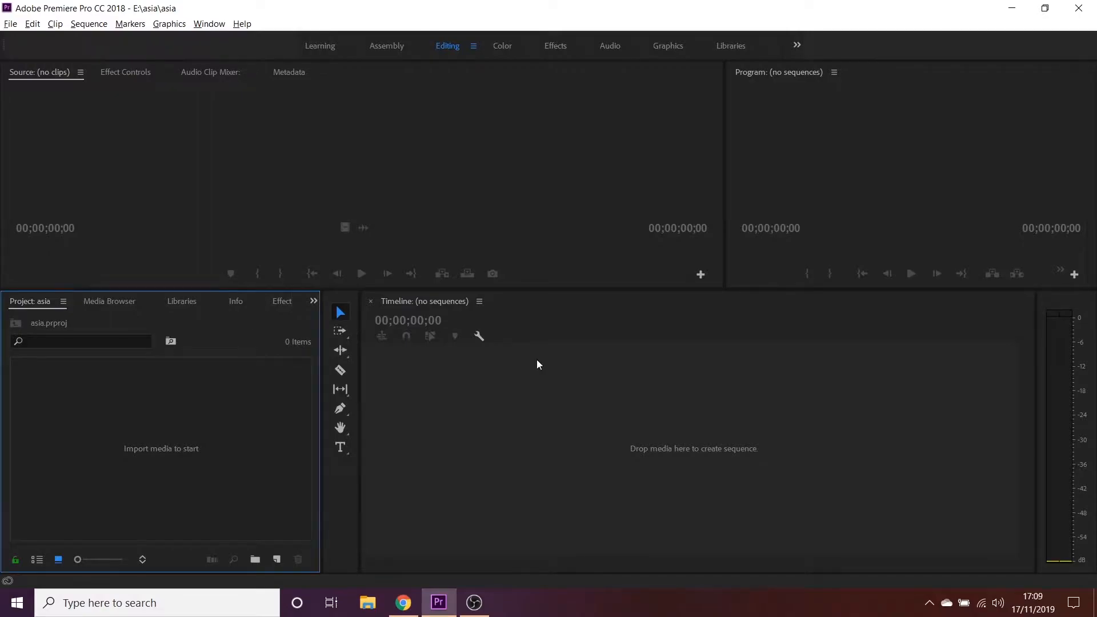
# Step: Switch to Chrome and search Google for "old map of asia"
pyautogui.hotkey('alt', 'Tab')
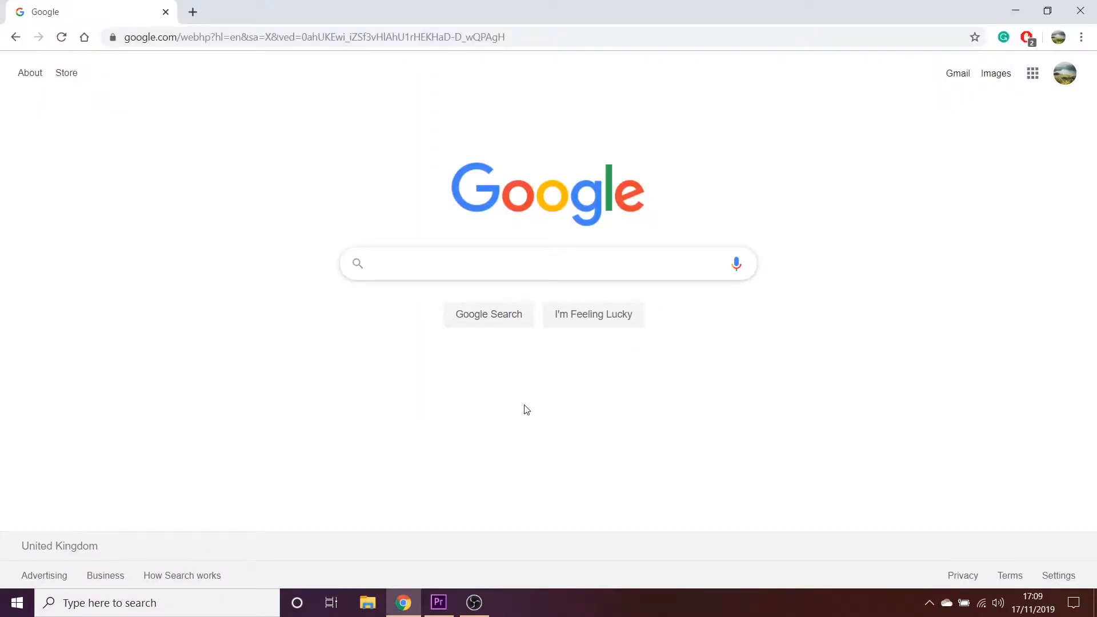
pyautogui.write('old map of ')
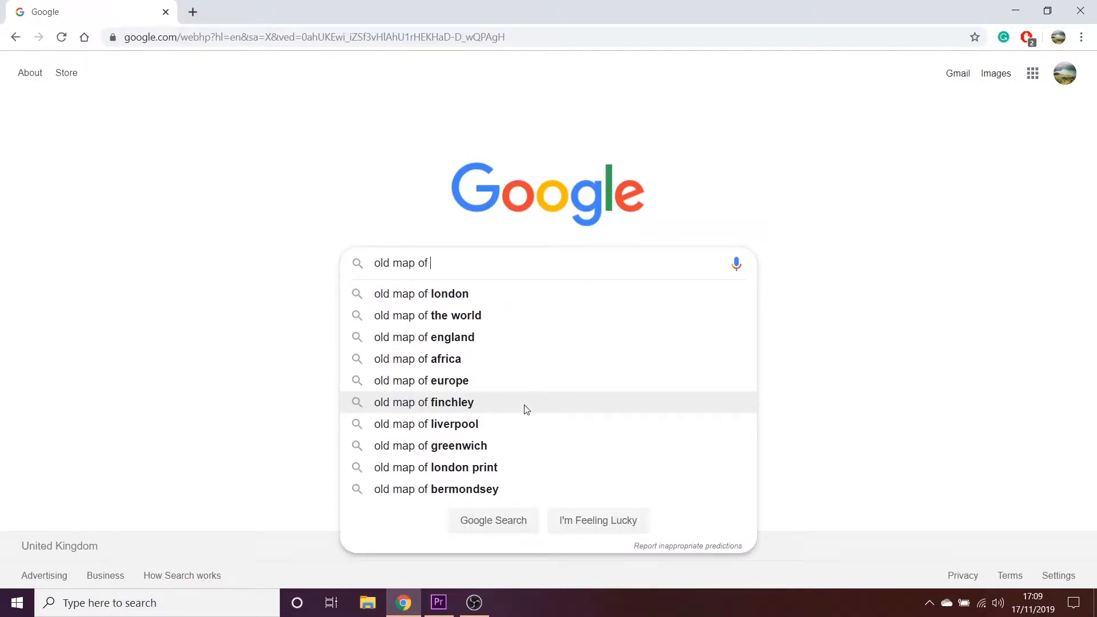
pyautogui.write('asia#')
pyautogui.press('Return')
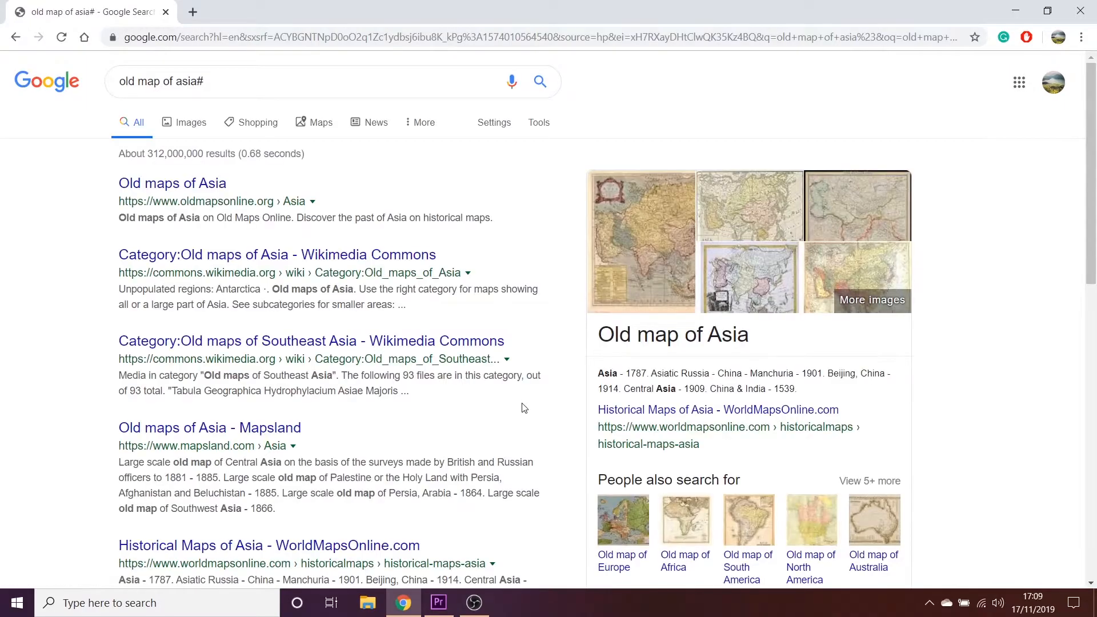
pyautogui.click(240, 84)
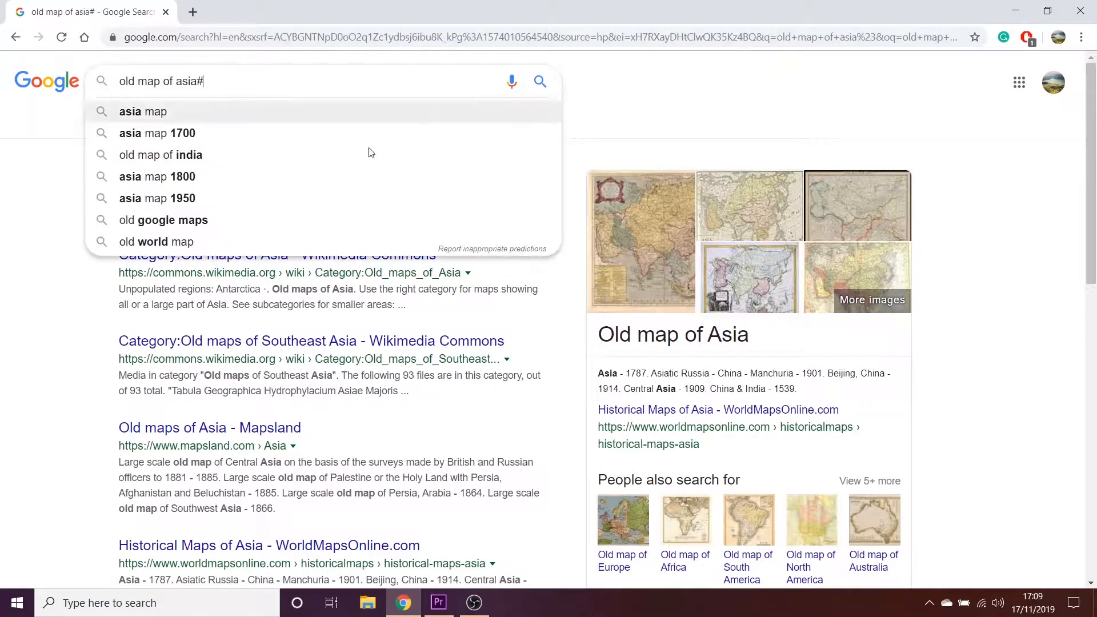
pyautogui.press('BackSpace')
pyautogui.press('Return')
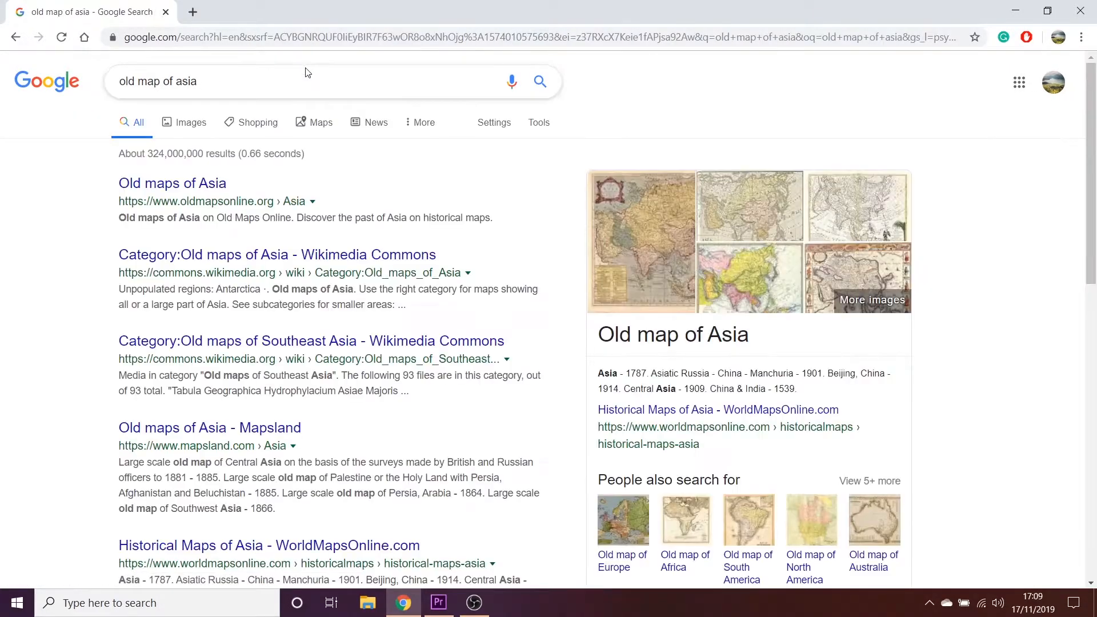
# Step: Show the image results for the search and filter them by usage rights to Labeled for reuse
pyautogui.click(199, 134)
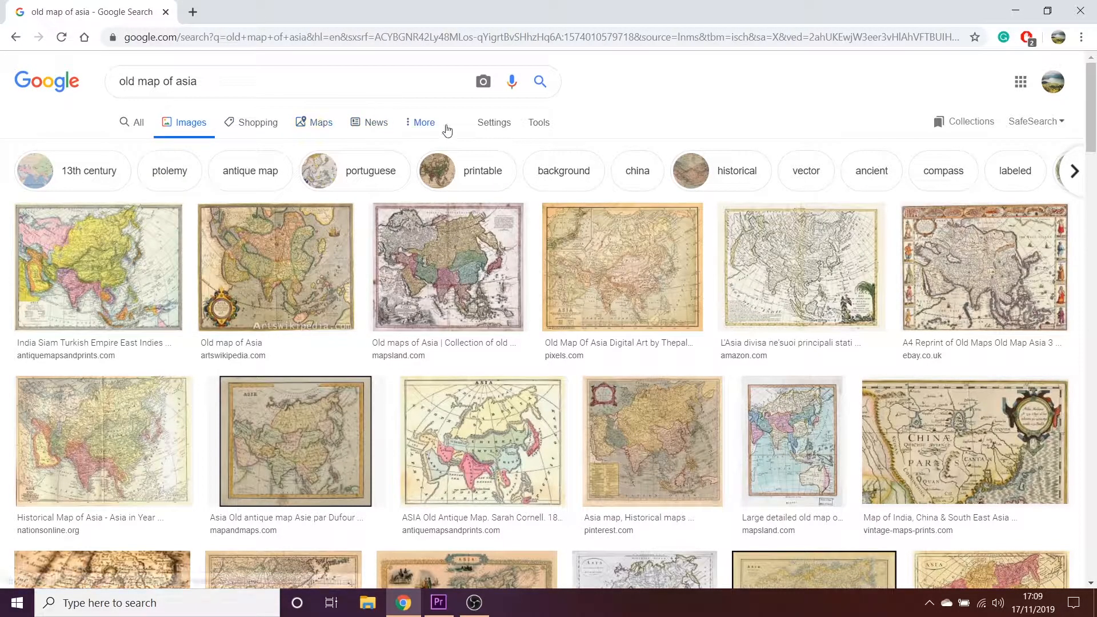
pyautogui.click(544, 133)
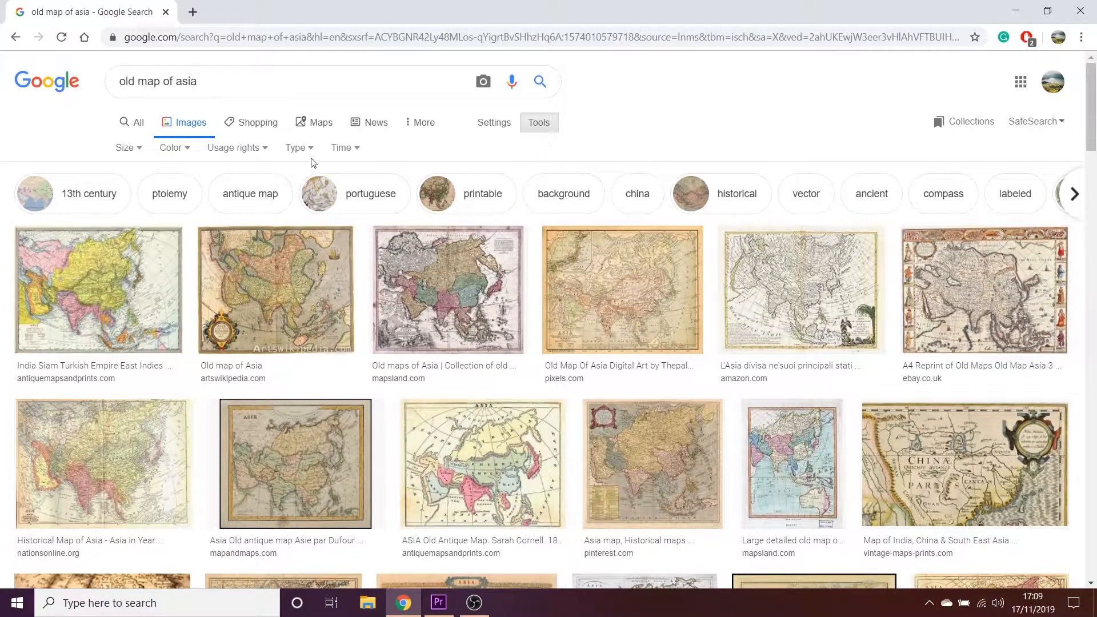
pyautogui.click(253, 155)
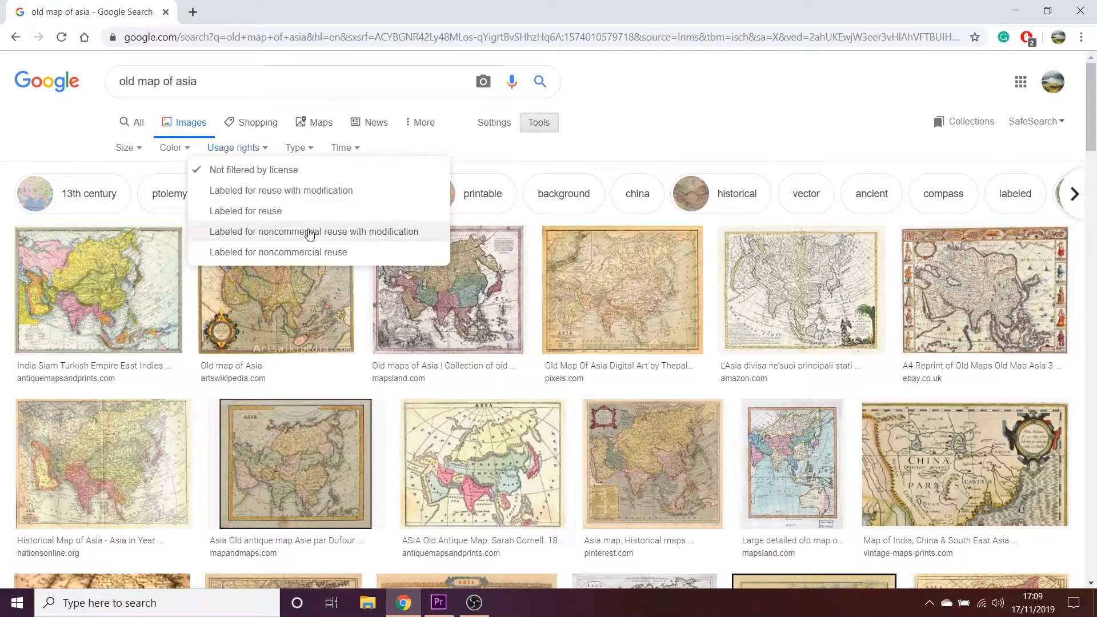
pyautogui.click(354, 220)
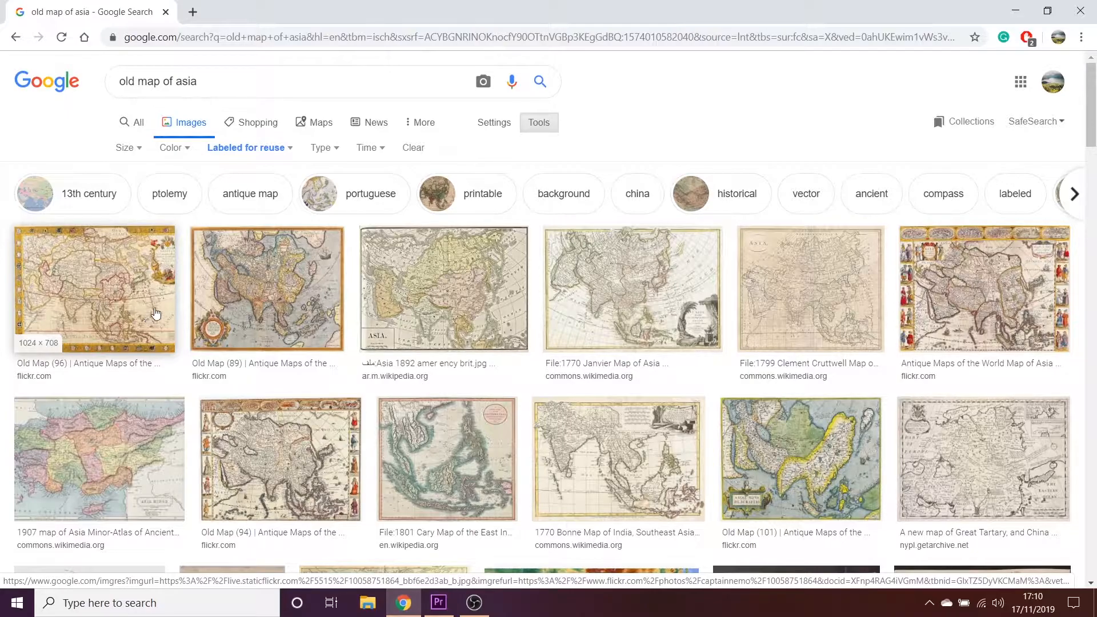
# Step: Open the 1770 Janvier Map of Asia from Wikimedia Commons as the original image at full size
pyautogui.click(604, 311)
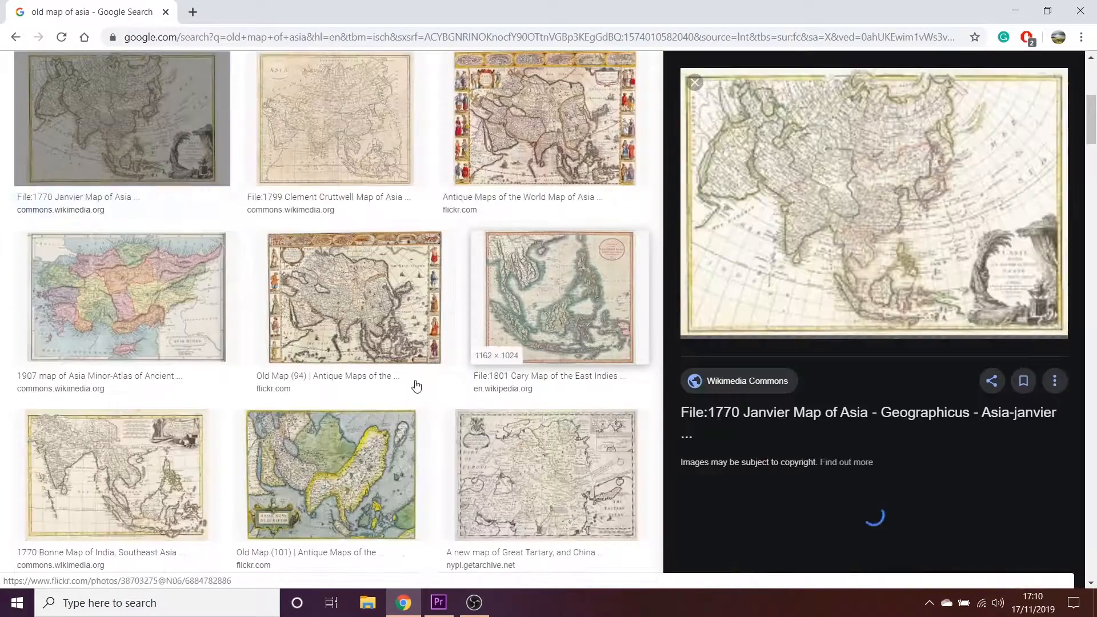
pyautogui.click(810, 232)
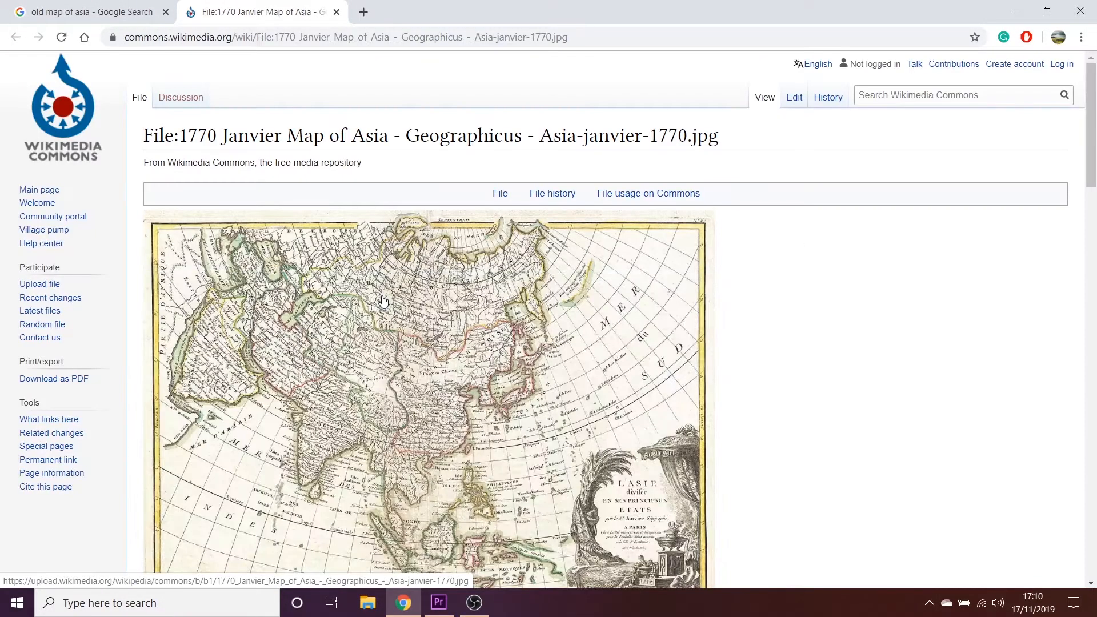
pyautogui.click(384, 301)
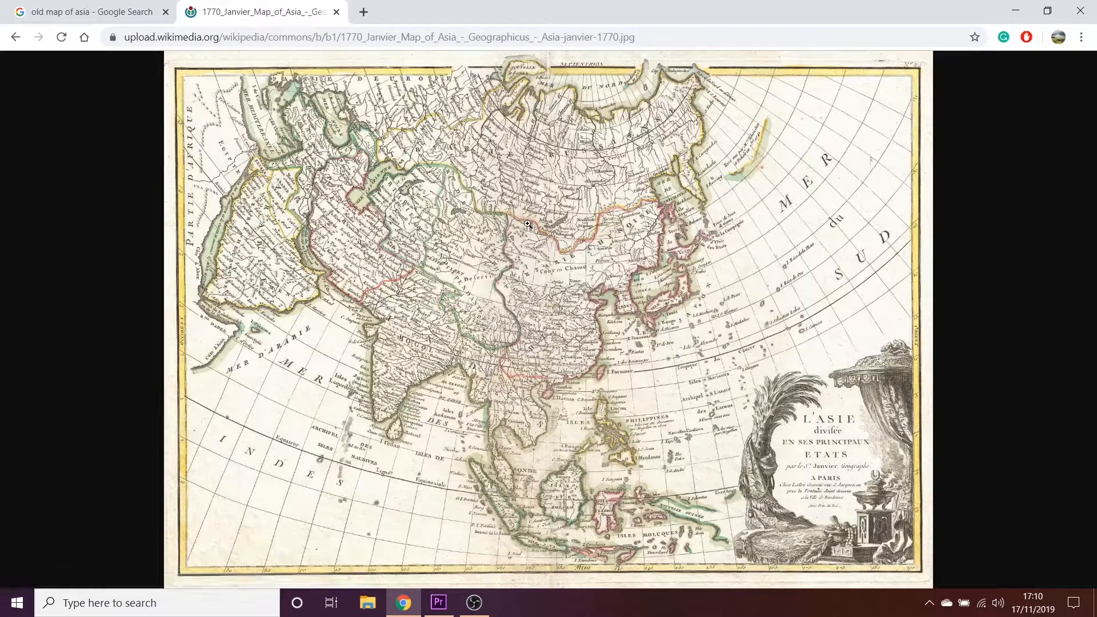
pyautogui.click(646, 233)
# Step: Save the full-size map image as a JPEG under its suggested file name in the asia folder on the E: drive
pyautogui.rightClick(366, 209)
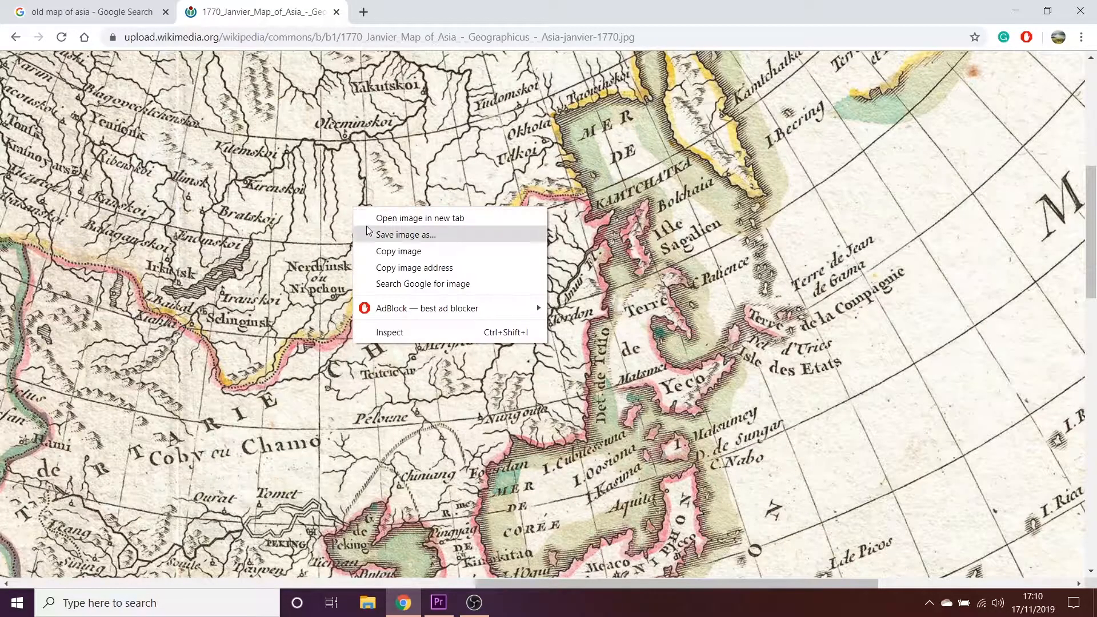
pyautogui.click(382, 239)
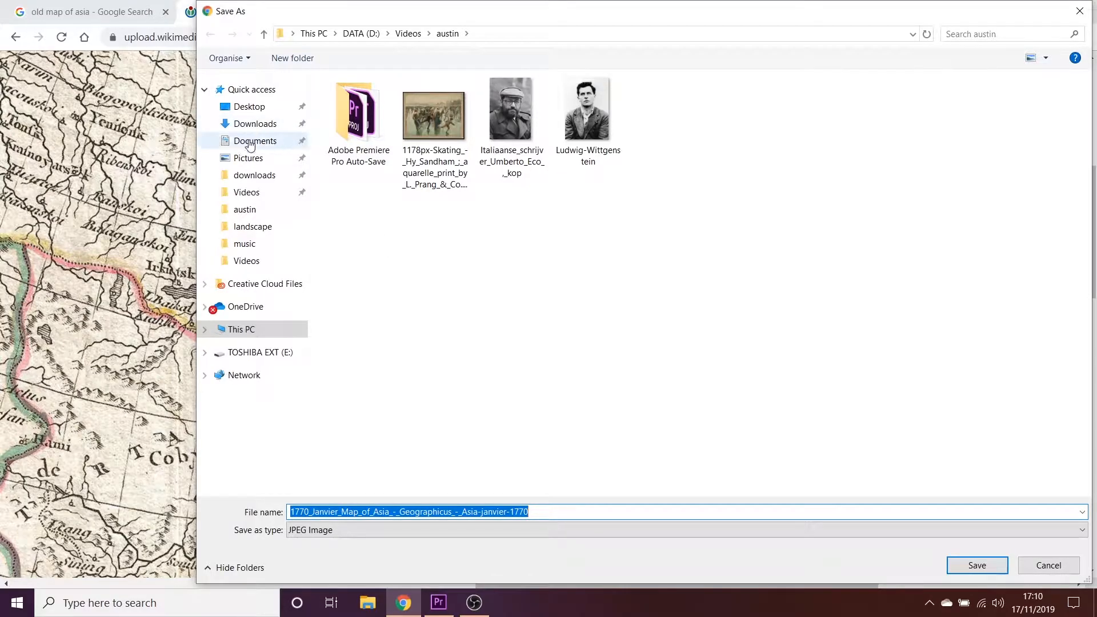
pyautogui.click(266, 354)
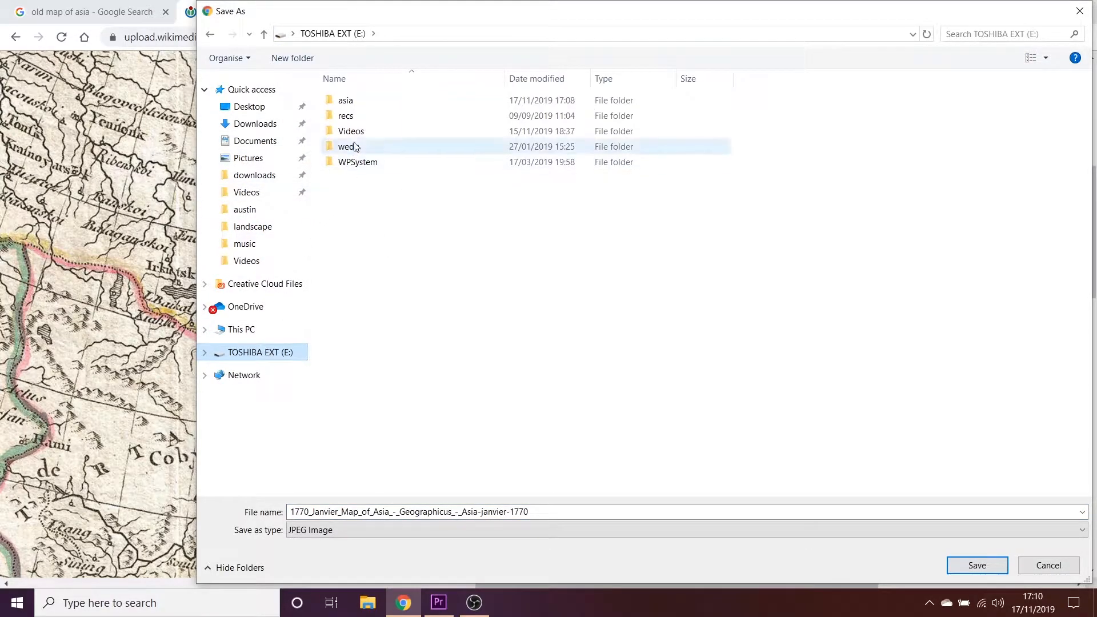
pyautogui.click(345, 101)
pyautogui.press('Return')
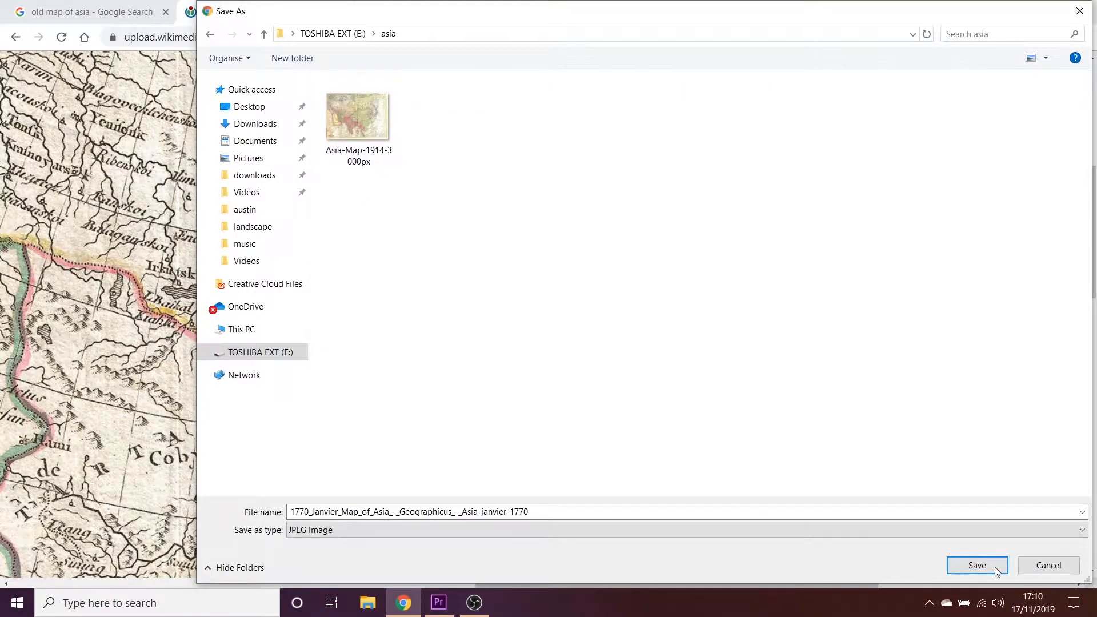
pyautogui.click(977, 566)
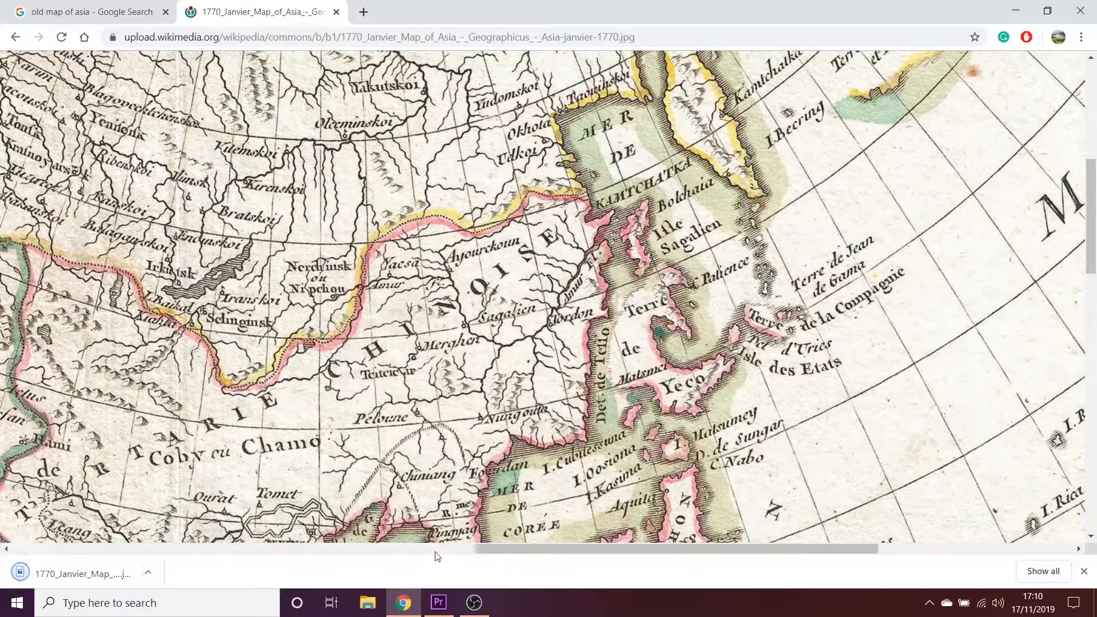
# Step: Switch to Premiere Pro, reset the Editing workspace to its saved layout, and make the project and timeline area slightly taller
pyautogui.click(439, 604)
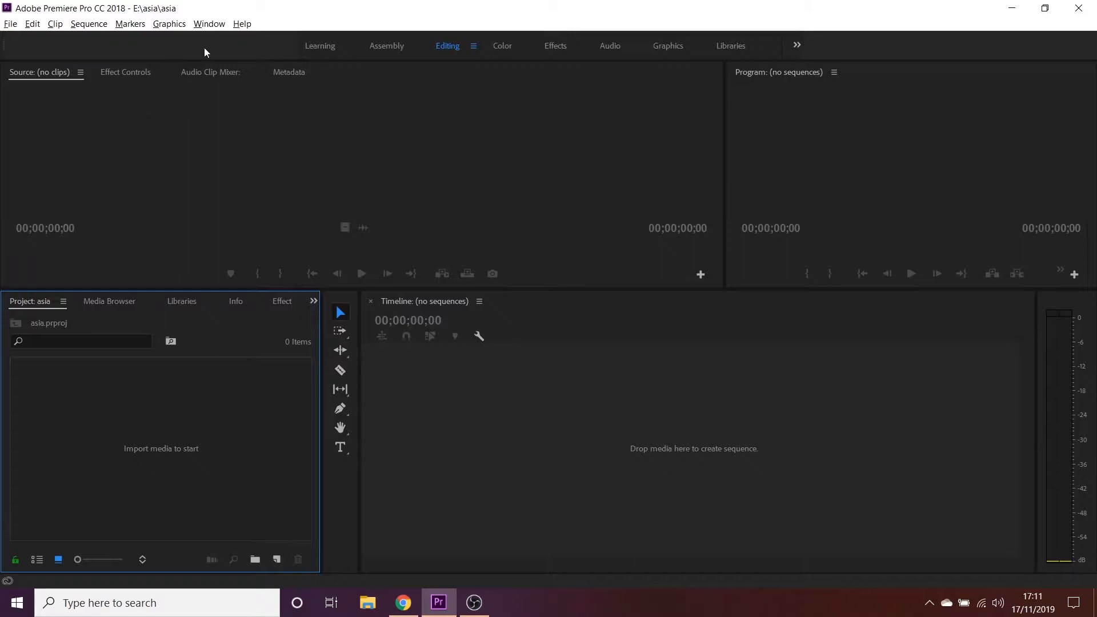
pyautogui.click(206, 26)
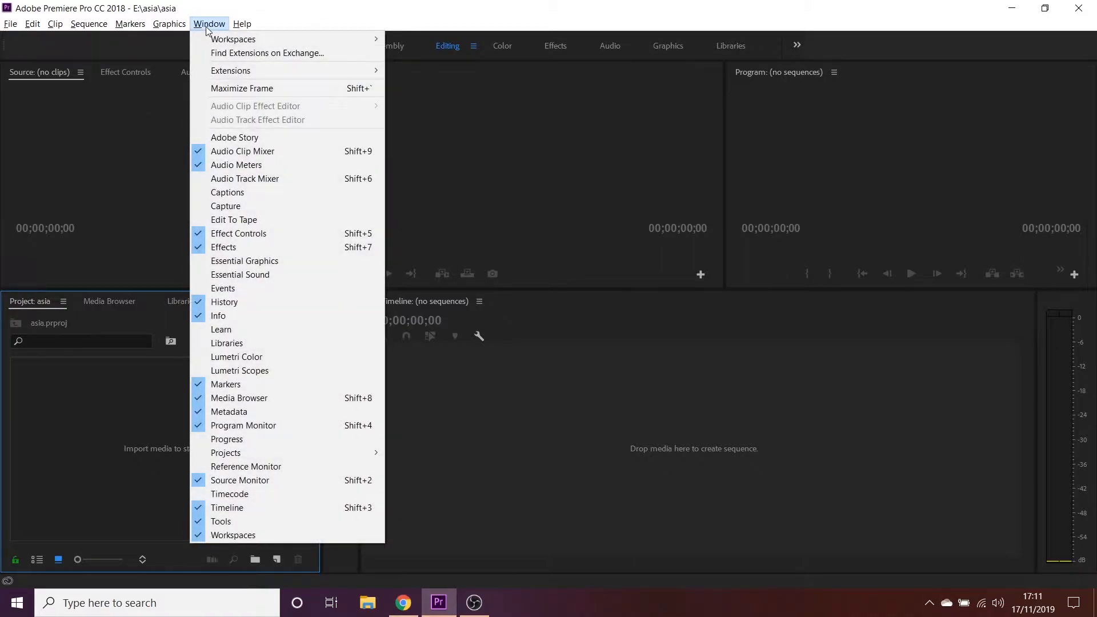
pyautogui.moveTo(218, 38)
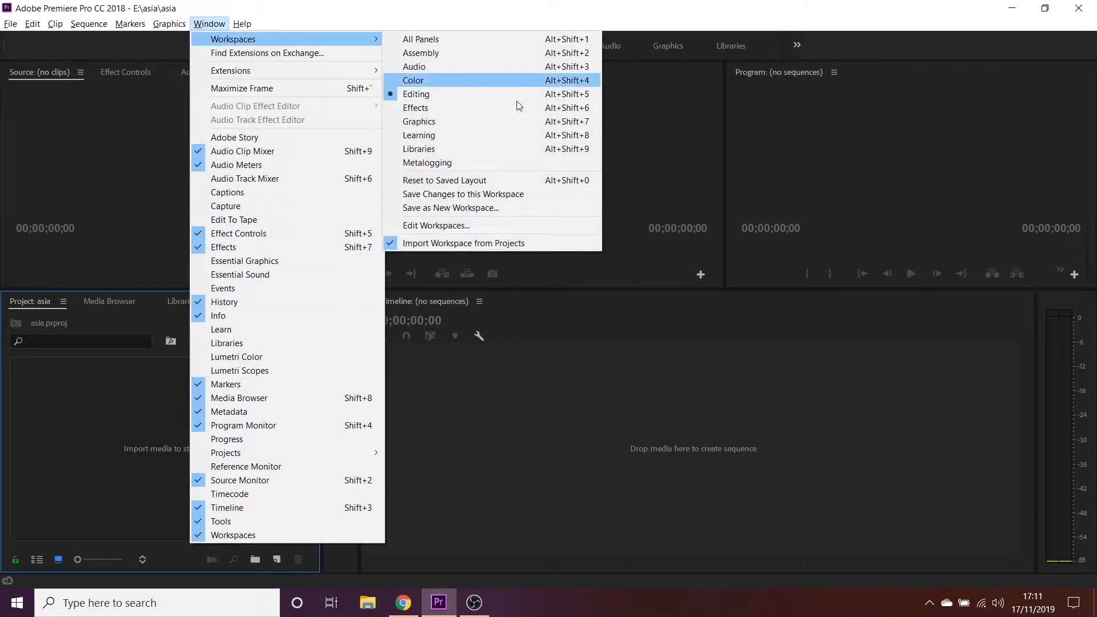
pyautogui.click(514, 181)
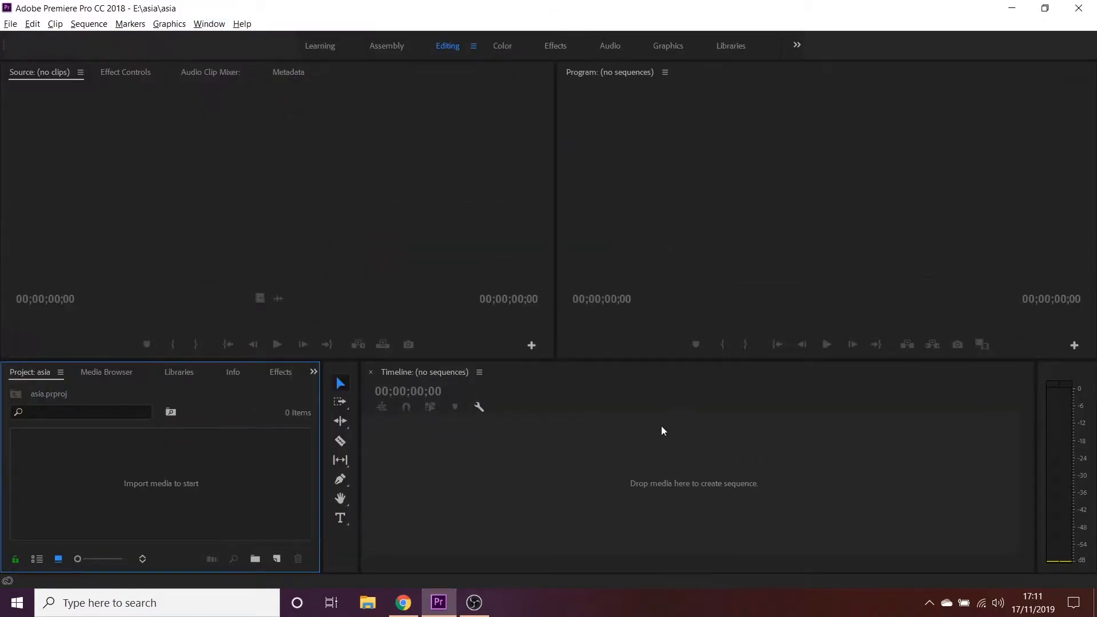
pyautogui.moveTo(591, 360); pyautogui.dragTo(596, 327)
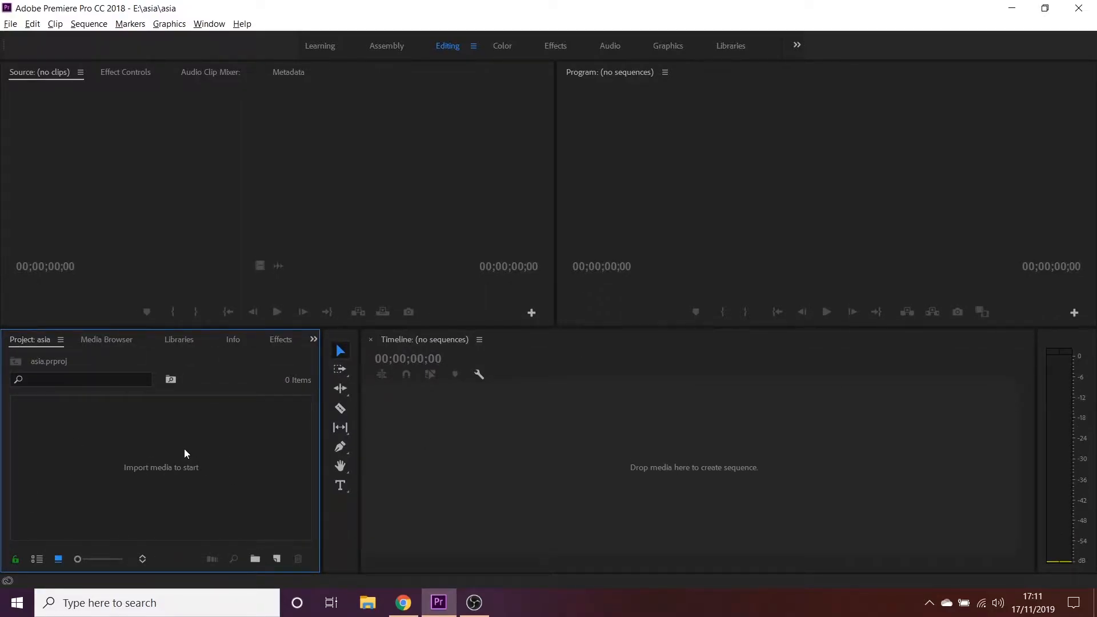
# Step: Import the 1770 Janvier Map of Asia image from E:\asia and create a sequence from it in the empty timeline
pyautogui.rightClick(134, 452)
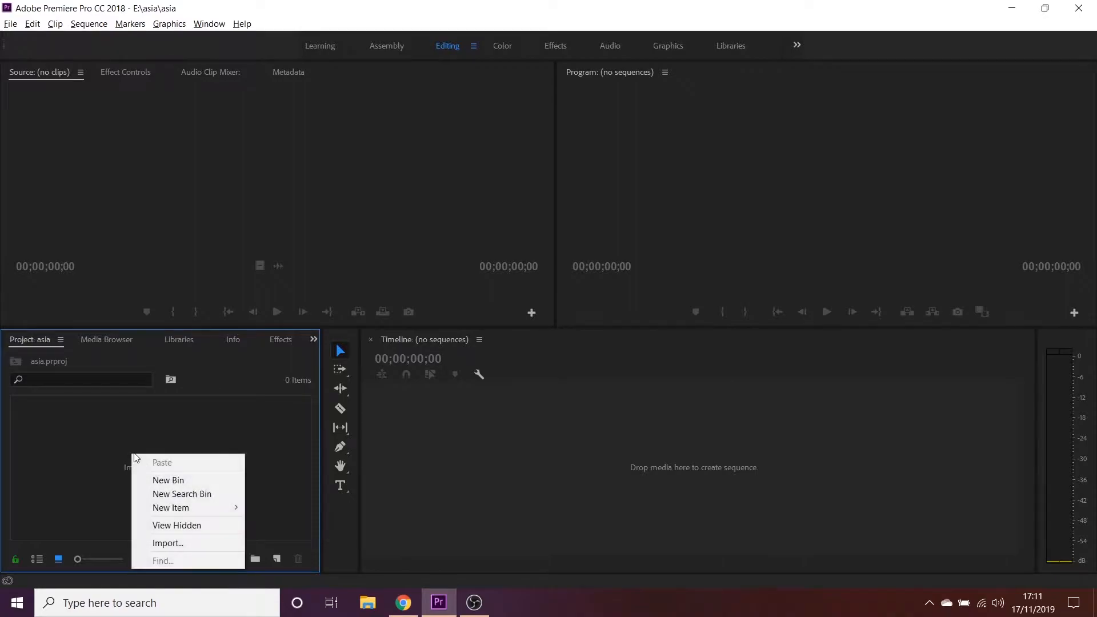
pyautogui.click(184, 548)
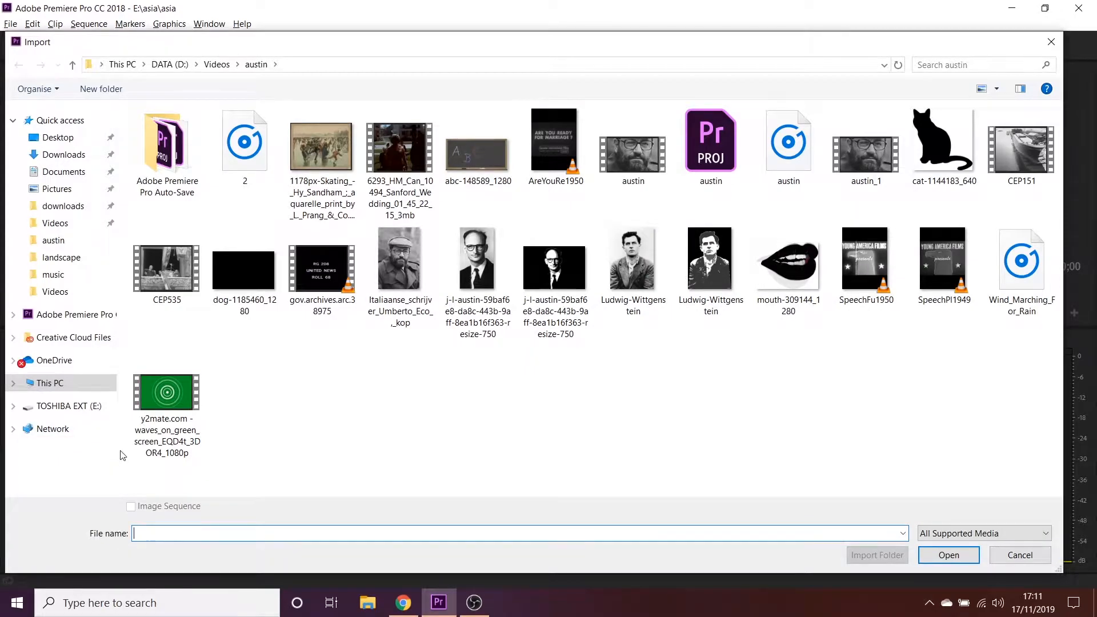
pyautogui.click(80, 406)
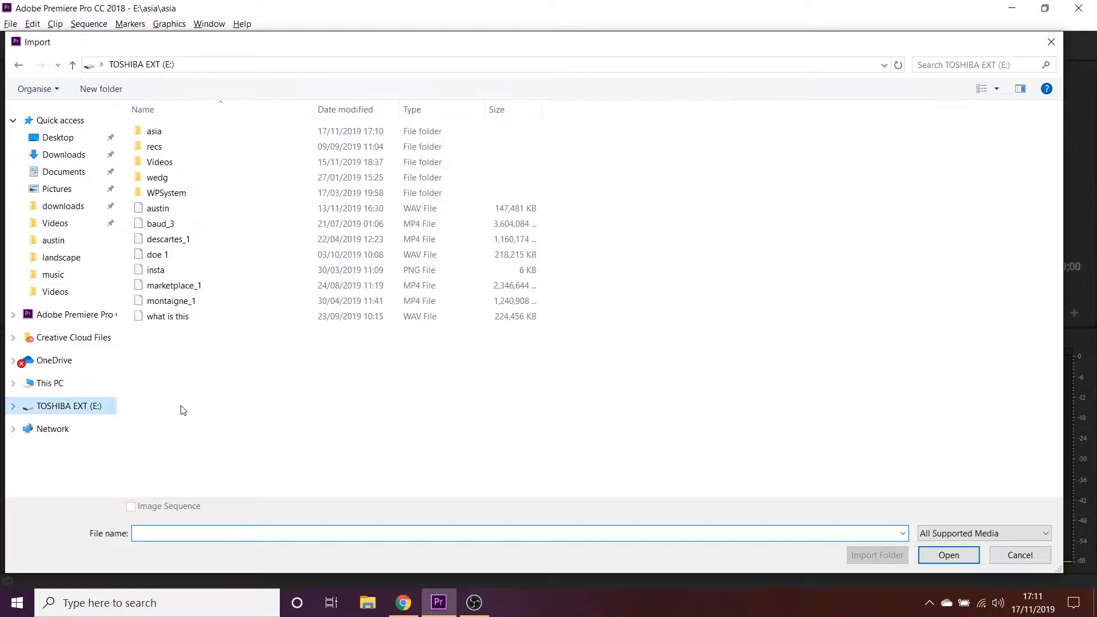
pyautogui.doubleClick(179, 138)
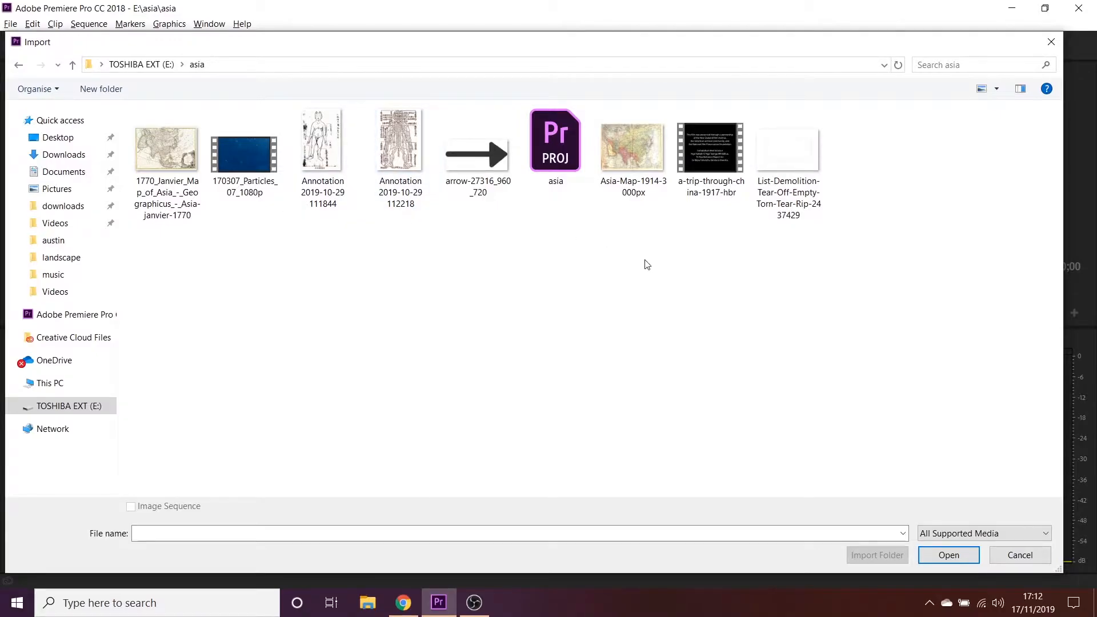
pyautogui.doubleClick(169, 163)
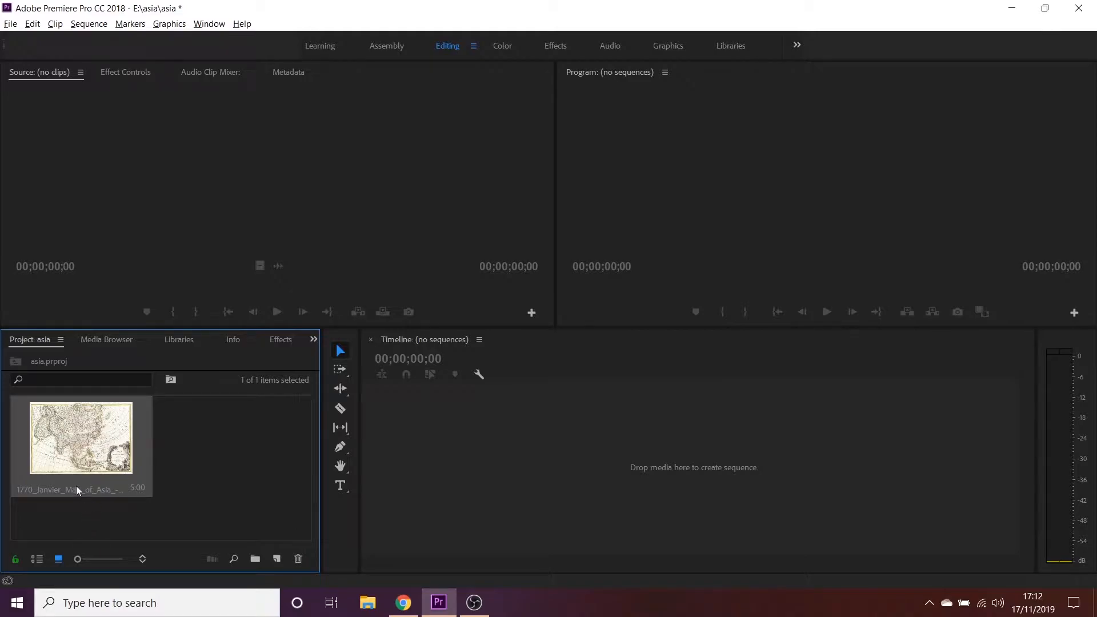
pyautogui.moveTo(77, 435); pyautogui.dragTo(437, 362)
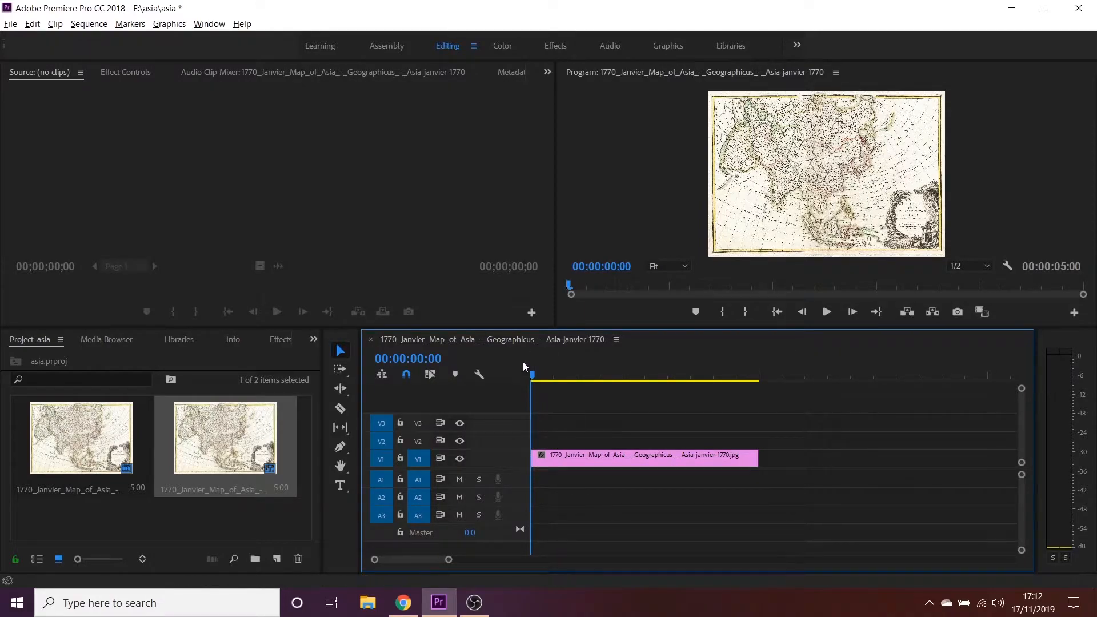
# Step: Lengthen the map clip on V1 so it lasts 10 seconds 7 frames, and return the playhead to the sequence start
pyautogui.moveTo(536, 380); pyautogui.dragTo(751, 363)
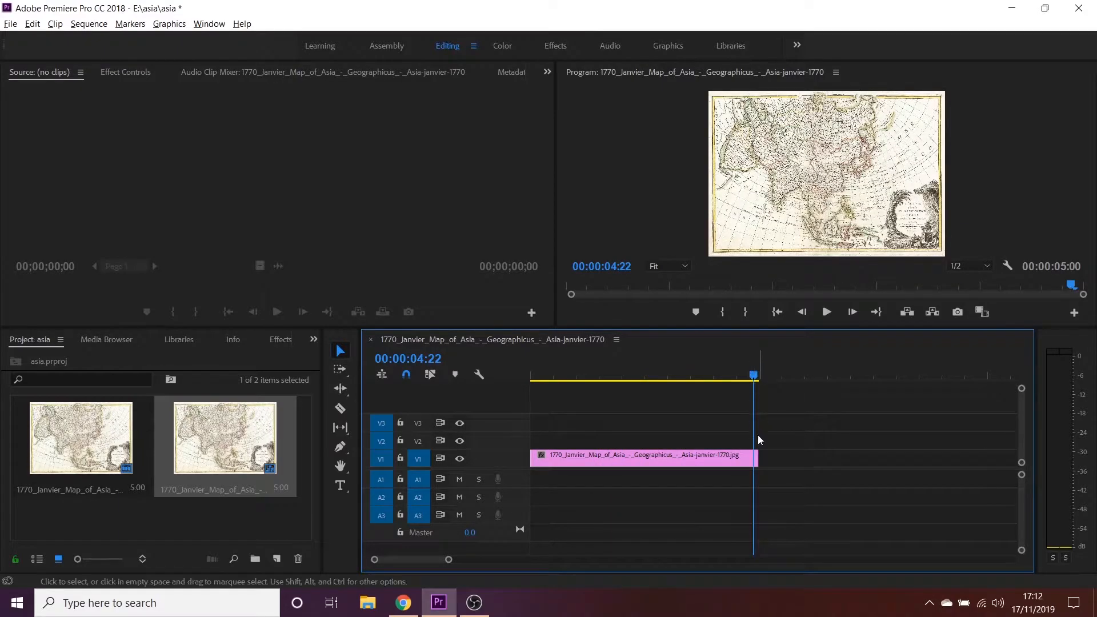
pyautogui.scroll(-3, 673, 430)
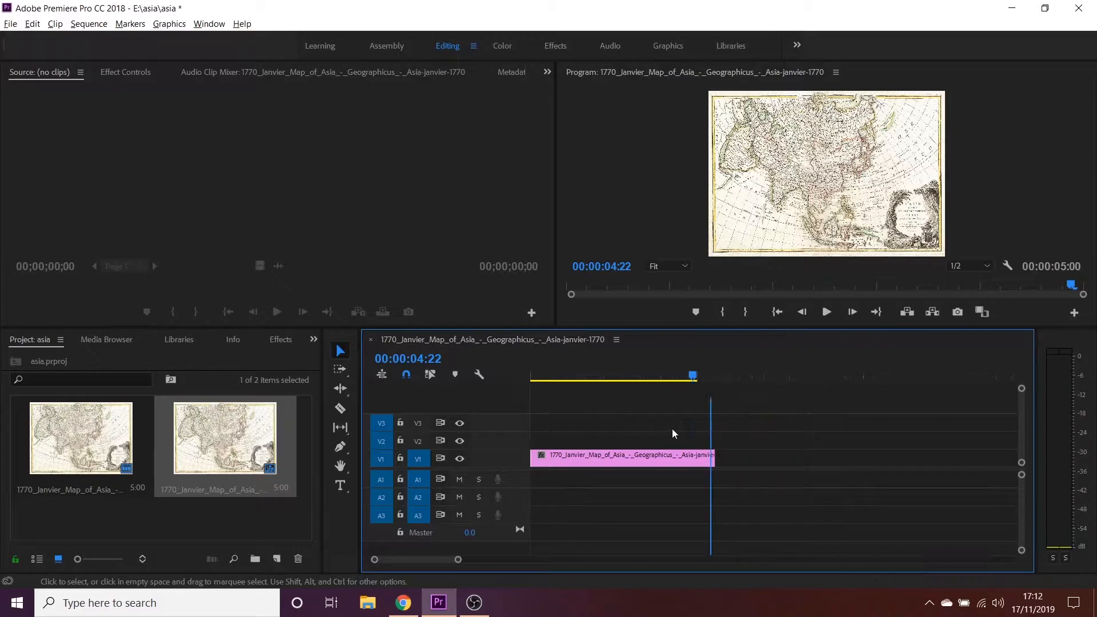
pyautogui.click(591, 457)
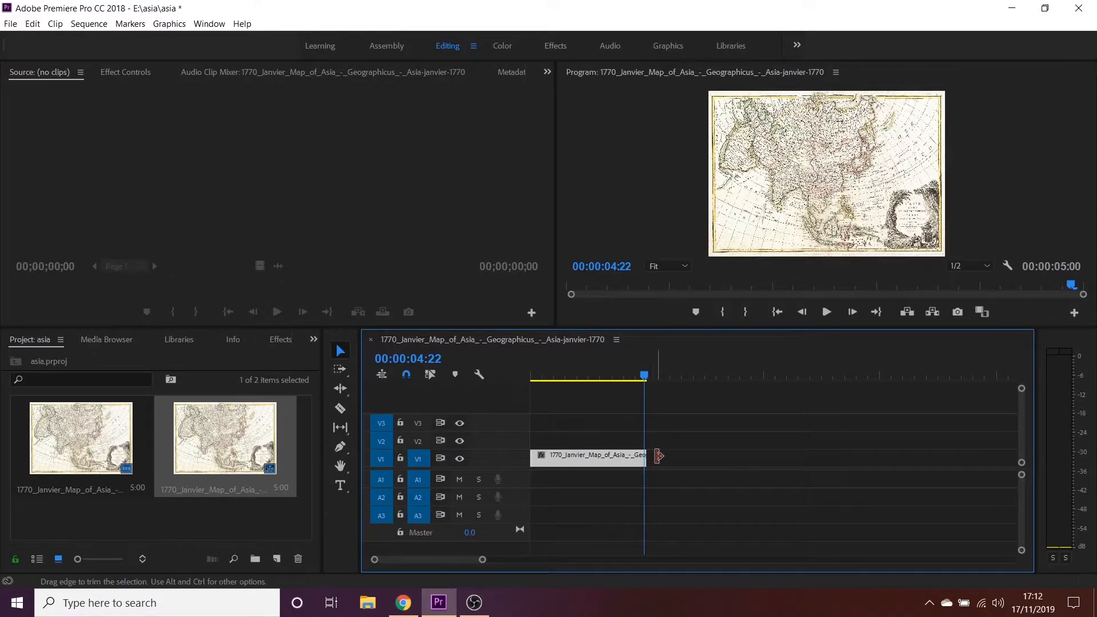
pyautogui.moveTo(659, 455); pyautogui.dragTo(924, 456)
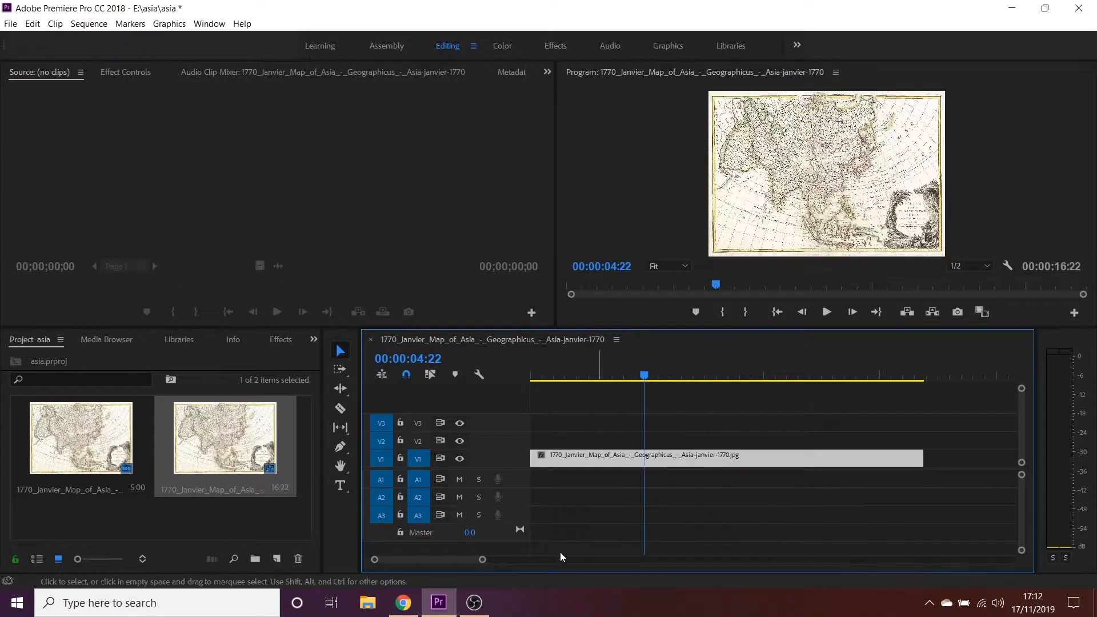
pyautogui.moveTo(555, 459); pyautogui.dragTo(529, 458)
pyautogui.moveTo(579, 379); pyautogui.dragTo(519, 393)
pyautogui.press('space')
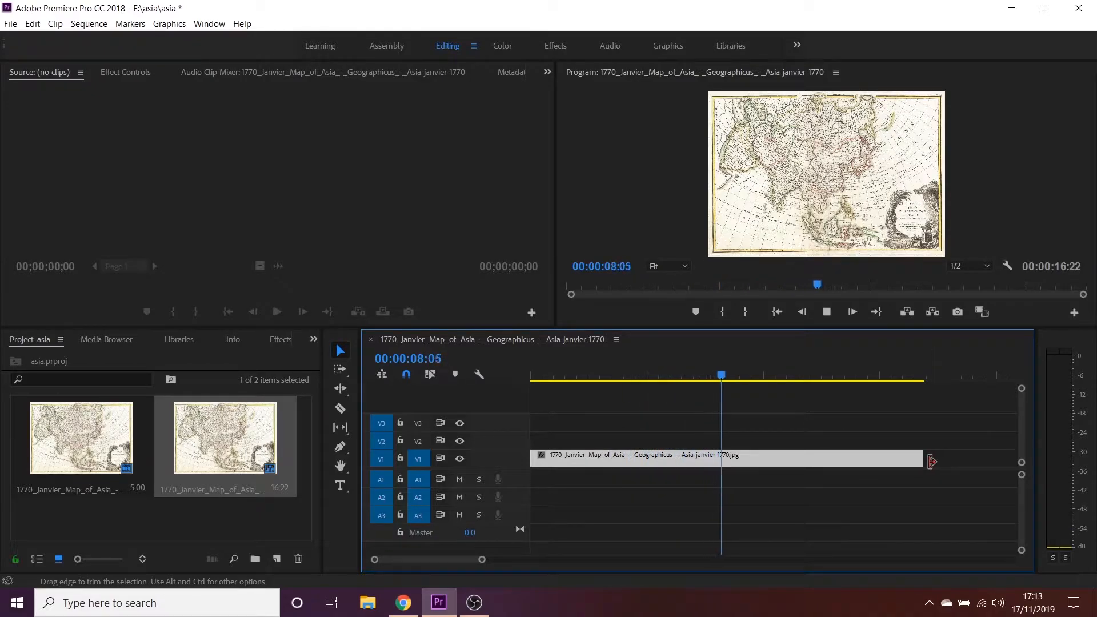
pyautogui.press('space')
pyautogui.moveTo(924, 459); pyautogui.dragTo(772, 461)
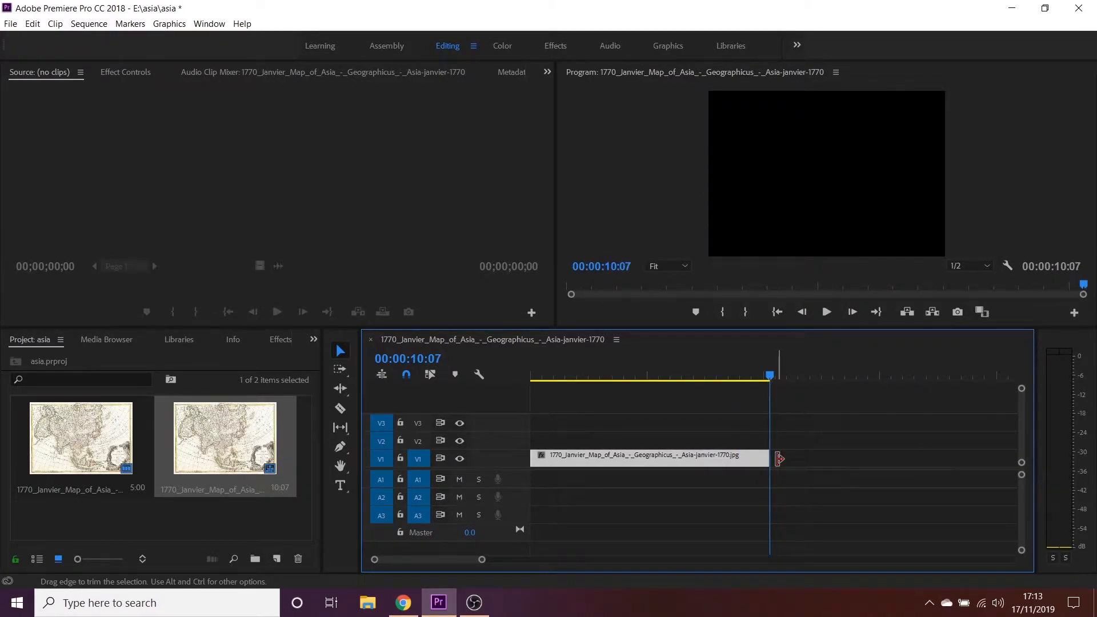
pyautogui.click(815, 460)
pyautogui.press('Home')
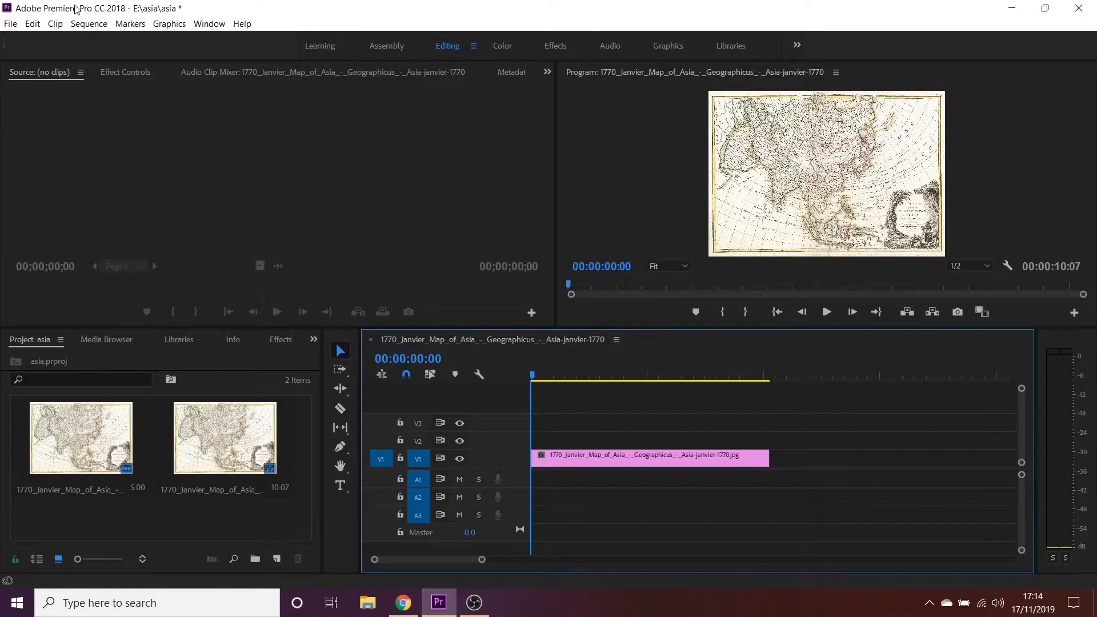
# Step: Change the sequence's frame size to 1920 horizontal by 1080 vertical, accepting deletion of its preview files
pyautogui.click(89, 23)
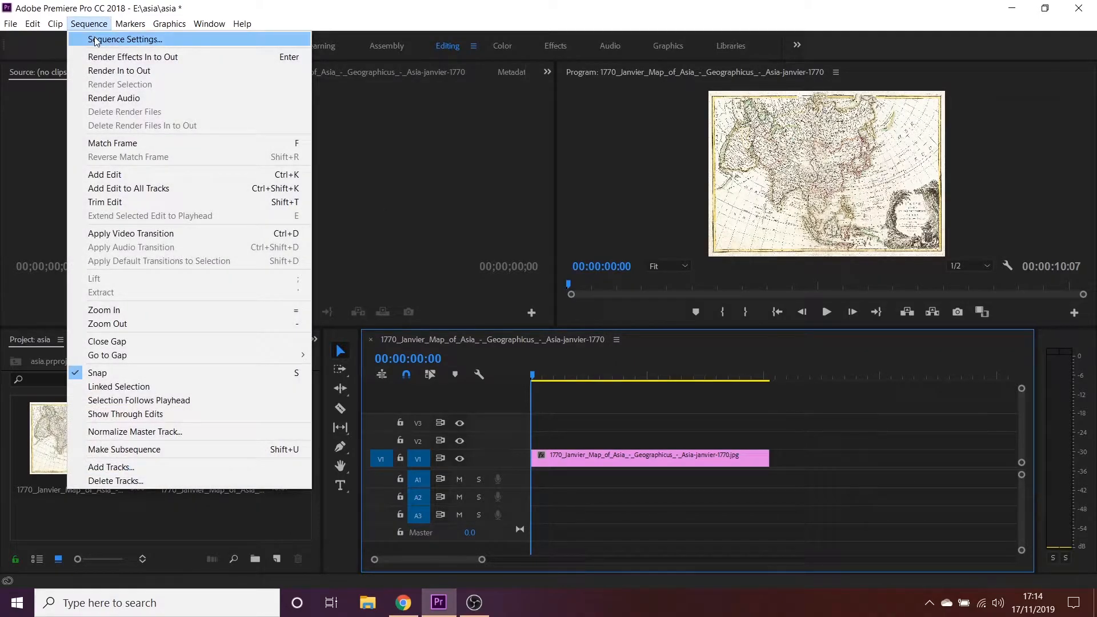
pyautogui.click(95, 40)
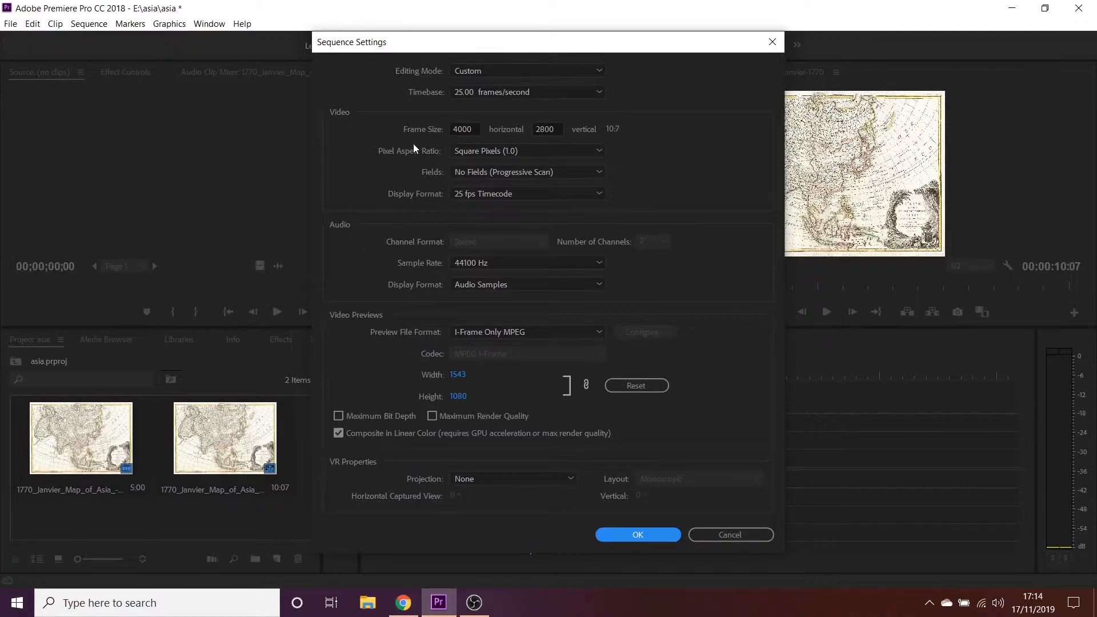
pyautogui.click(459, 129)
pyautogui.write('1920')
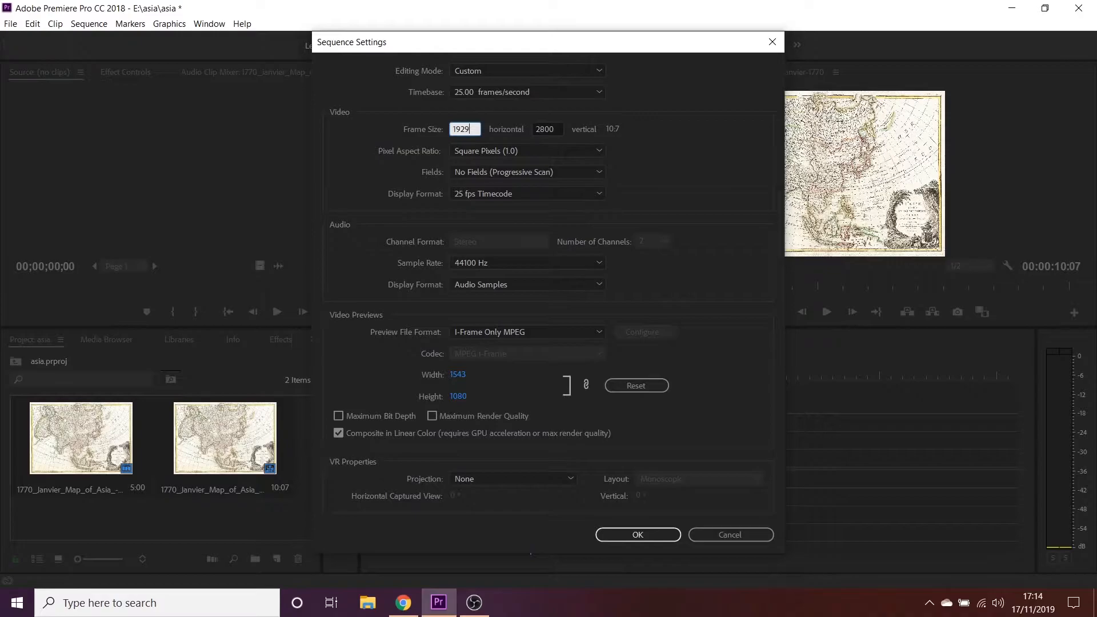
pyautogui.press('Tab')
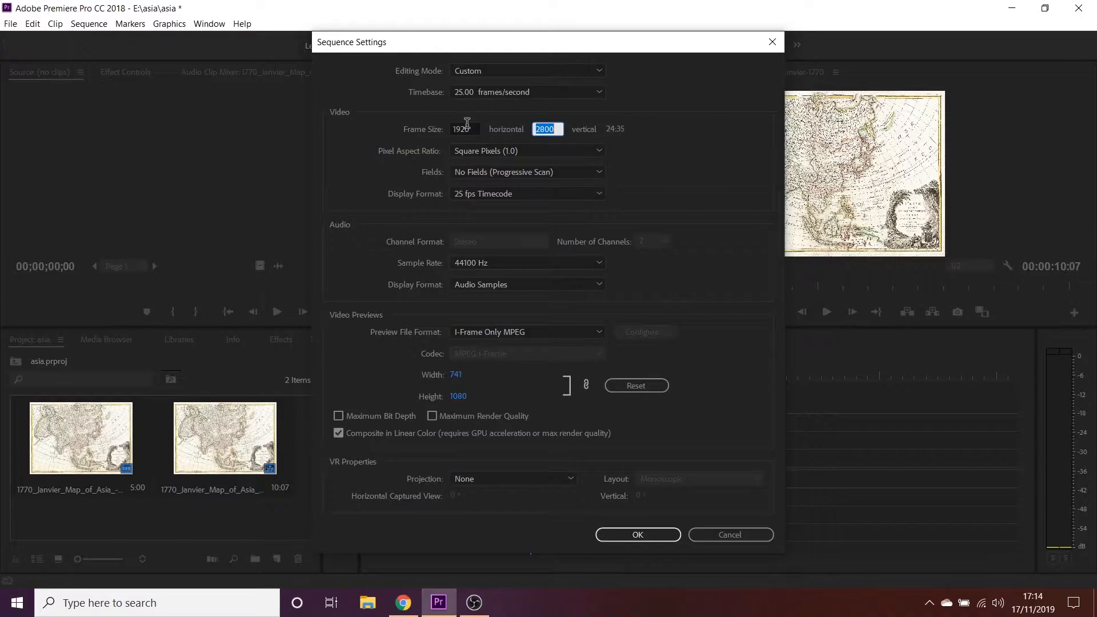
pyautogui.write('10')
pyautogui.click(657, 531)
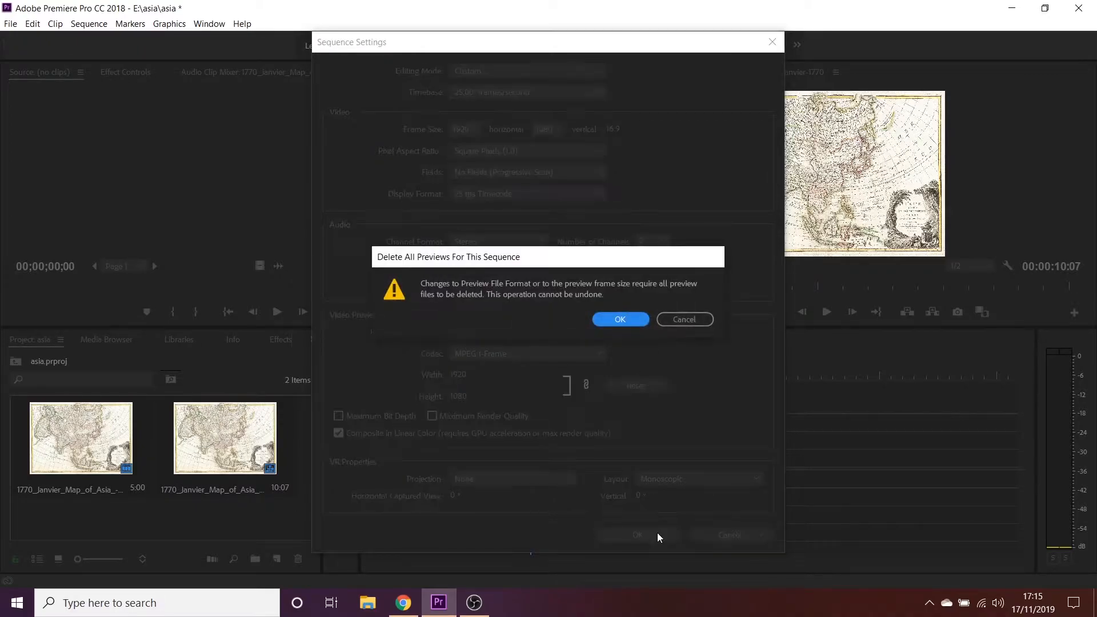
pyautogui.click(613, 326)
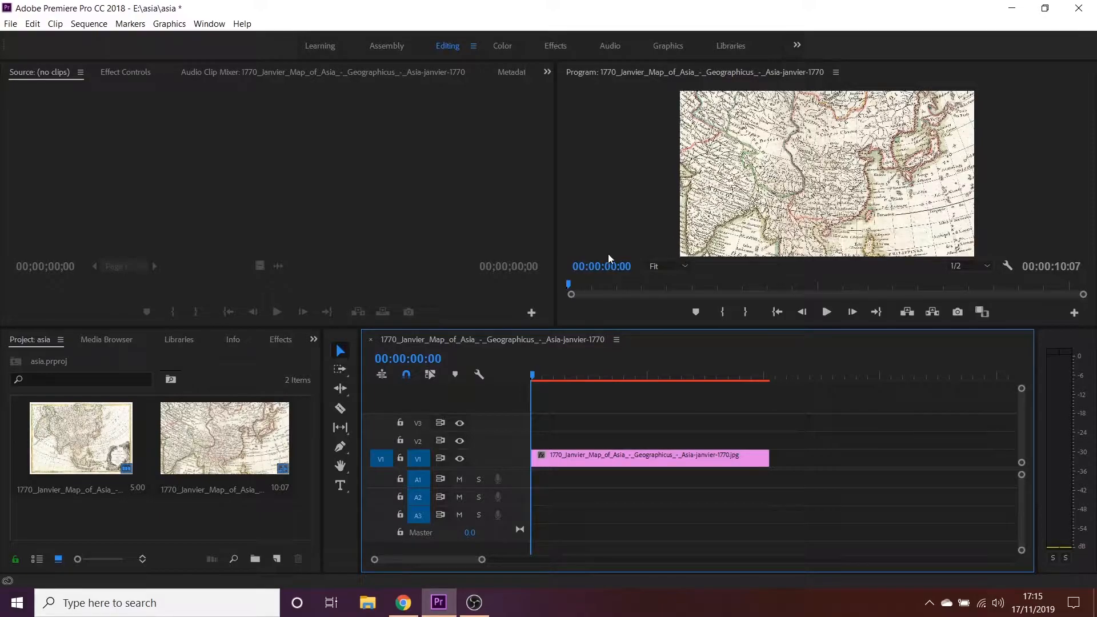
# Step: Reposition the map within the program frame to about 1053, 517
pyautogui.click(727, 208)
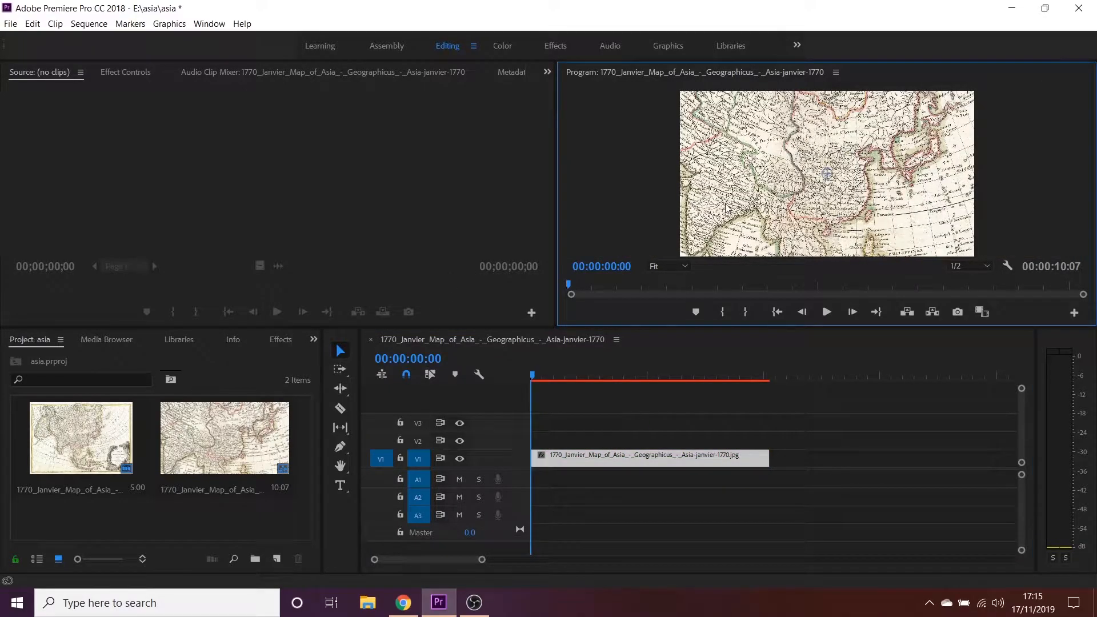
pyautogui.moveTo(804, 156); pyautogui.dragTo(844, 200)
pyautogui.moveTo(754, 186); pyautogui.dragTo(817, 182)
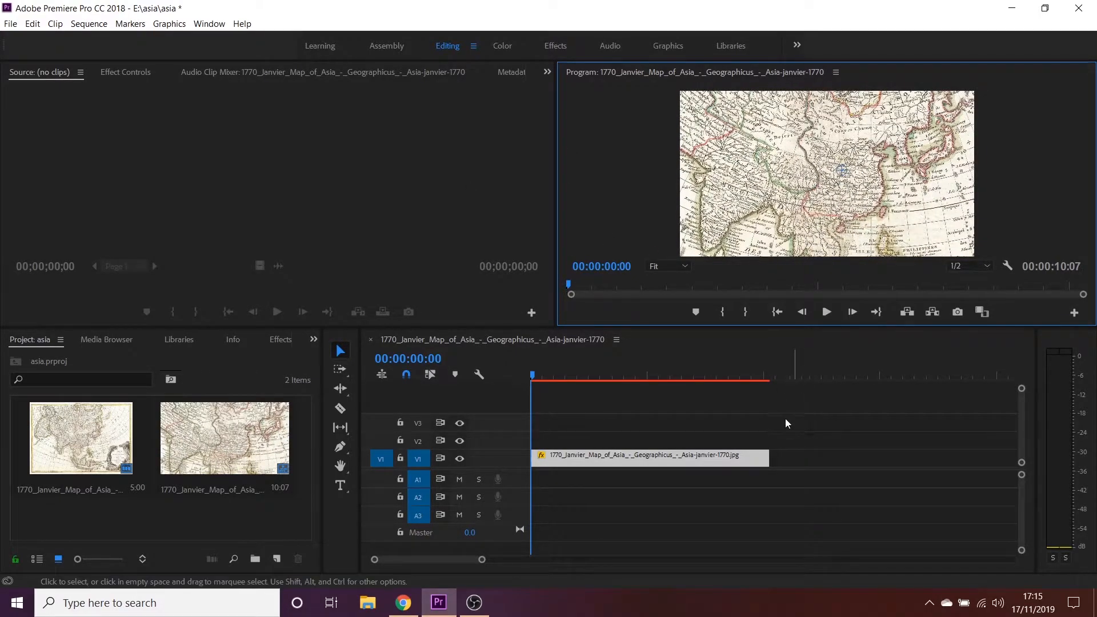
pyautogui.click(143, 536)
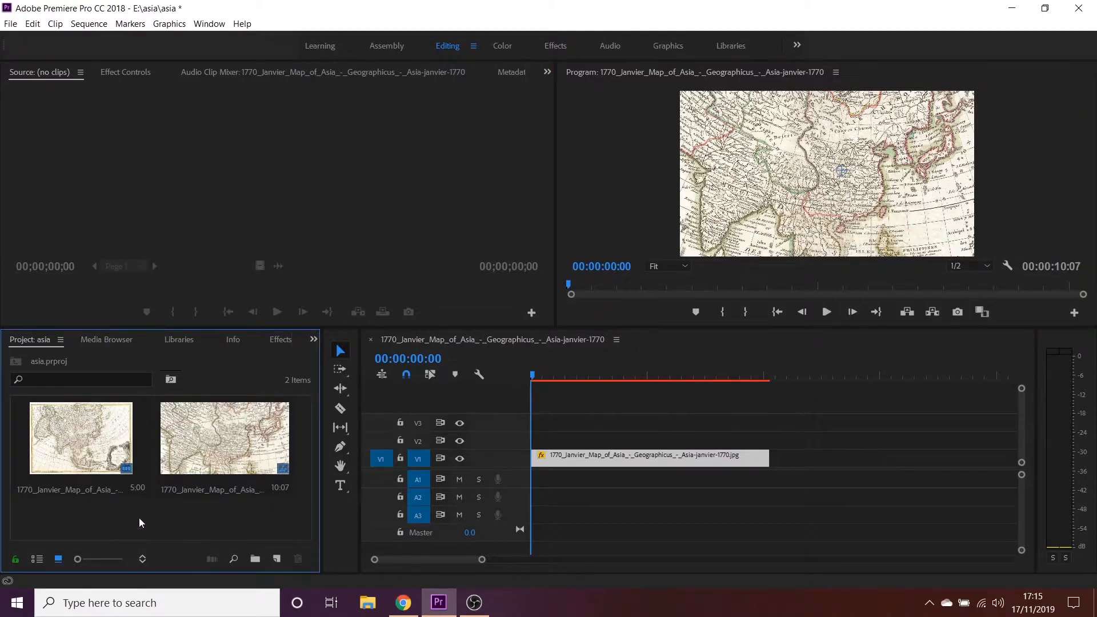
pyautogui.rightClick(139, 518)
pyautogui.click(163, 495)
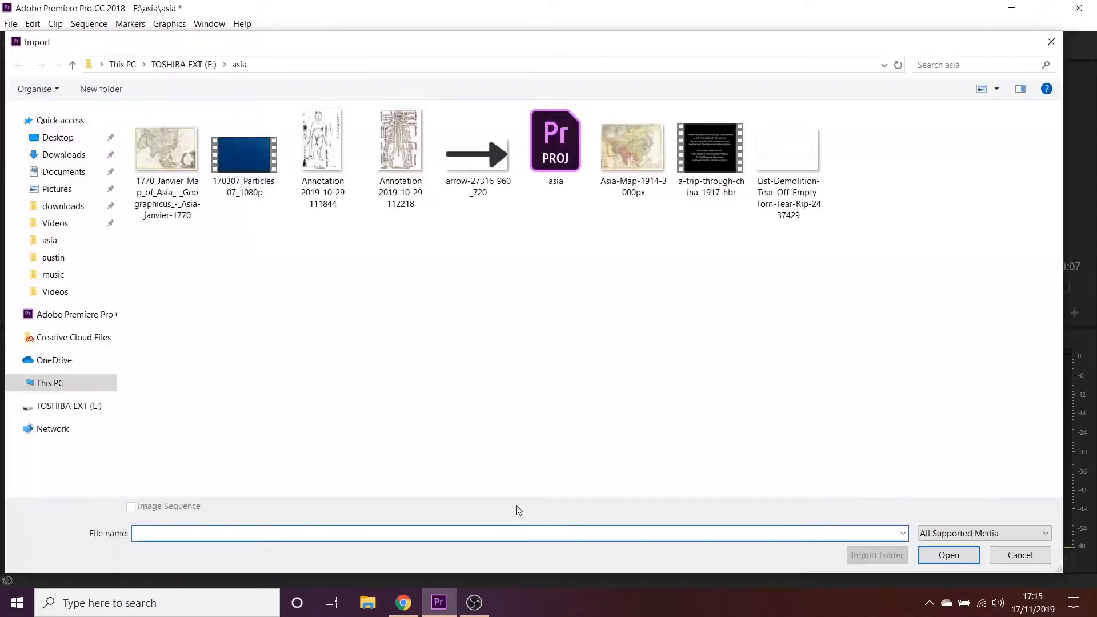
pyautogui.doubleClick(402, 162)
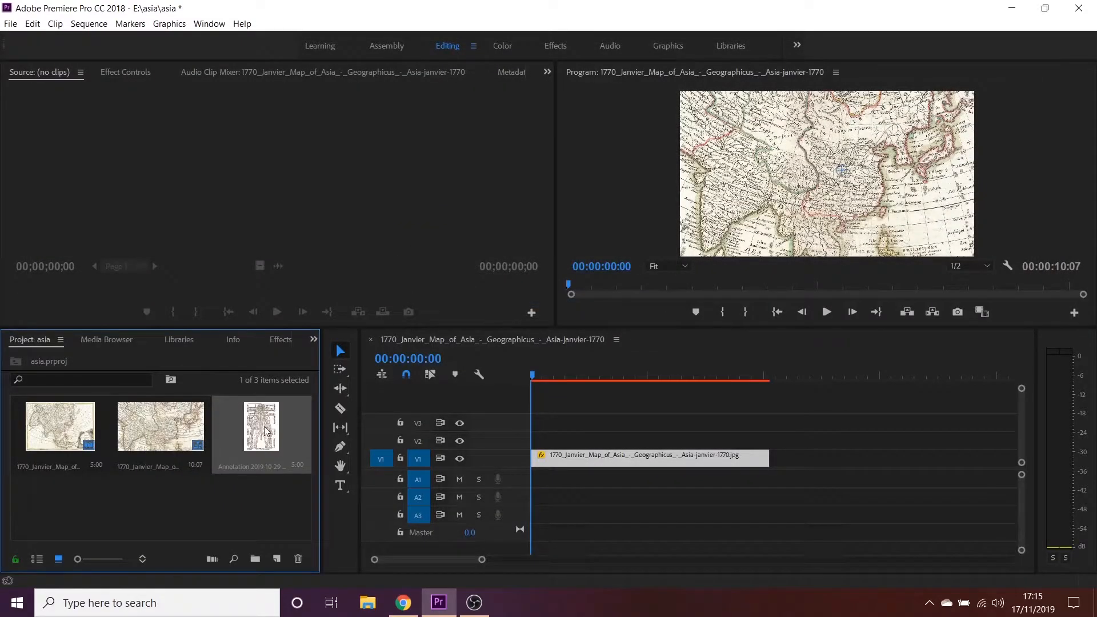
pyautogui.moveTo(261, 428)
pyautogui.mouseDown()
pyautogui.moveTo(777, 437)
pyautogui.moveTo(783, 464)
pyautogui.mouseUp()
# Step: Play through the sequence and extend the annotation image clip on V1 so it ends at 00:00:22:18
pyautogui.press('space')
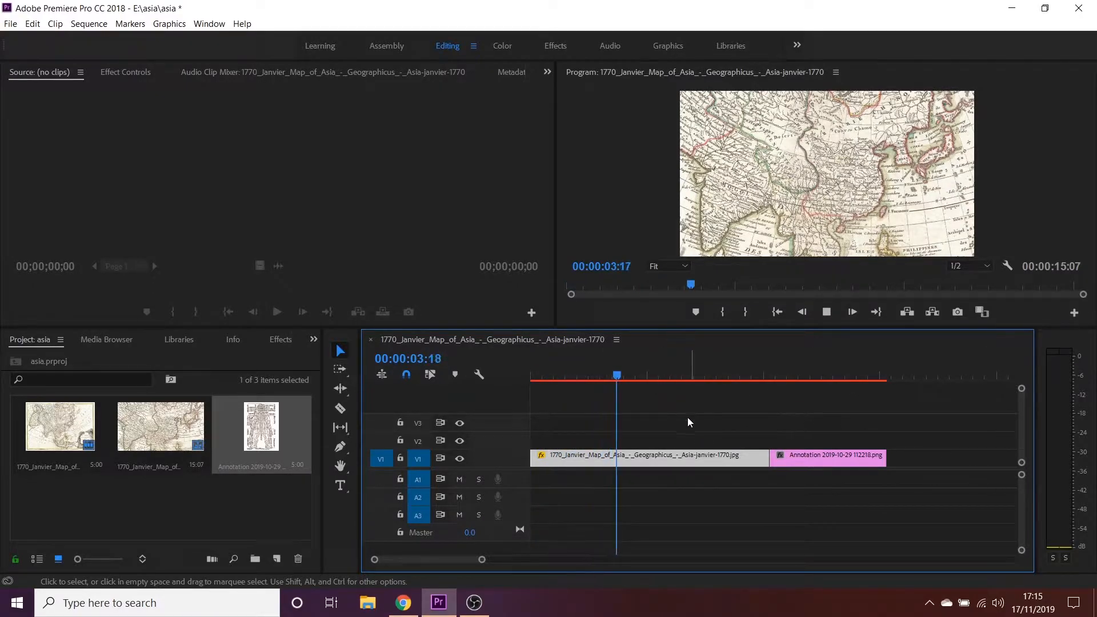
pyautogui.scroll(-3, 687, 430)
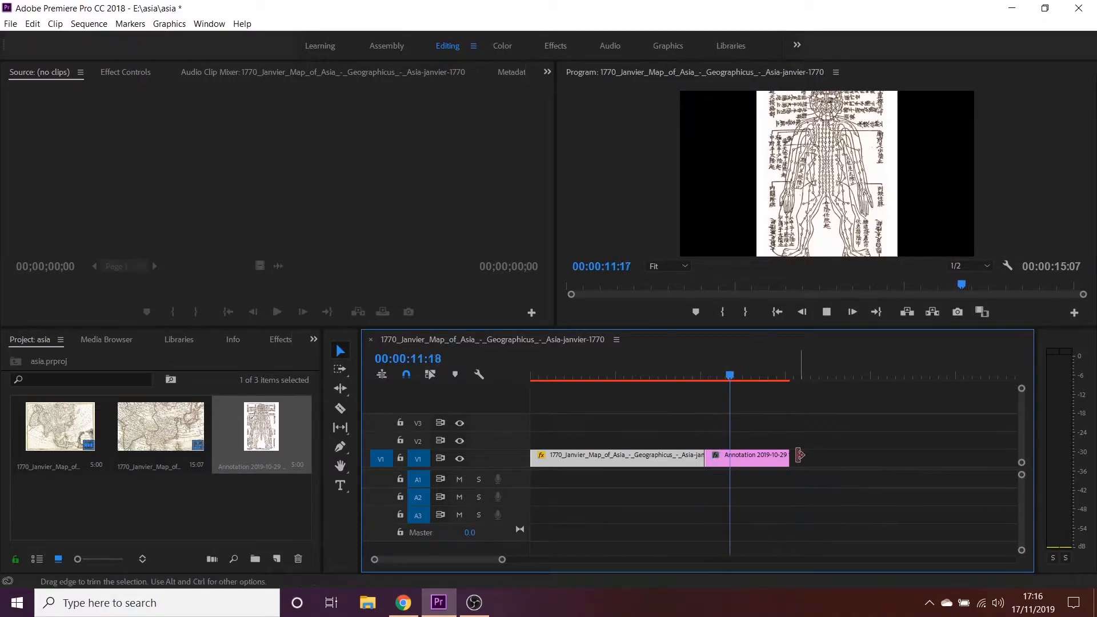
pyautogui.moveTo(799, 456); pyautogui.dragTo(931, 457)
pyautogui.press('space')
pyautogui.moveTo(932, 460); pyautogui.dragTo(914, 460)
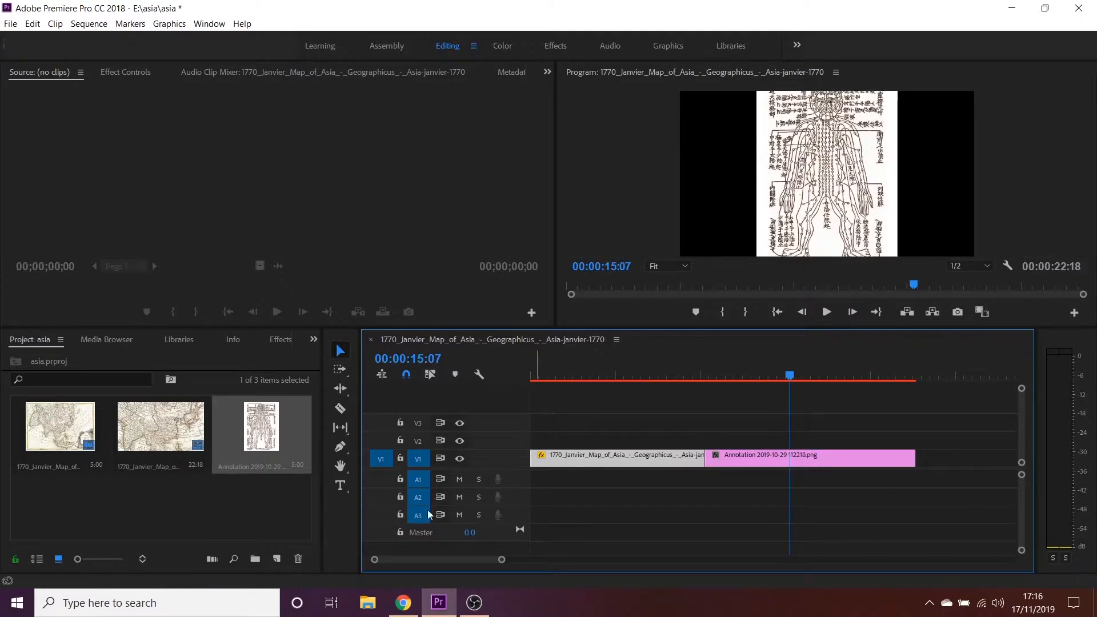
pyautogui.scroll(-7, 444, 510)
pyautogui.scroll(4, 443, 509)
pyautogui.scroll(-1, 637, 495)
pyautogui.scroll(4, 636, 489)
pyautogui.moveTo(420, 561)
pyautogui.mouseDown()
pyautogui.moveTo(442, 559)
pyautogui.moveTo(409, 561)
pyautogui.mouseUp()
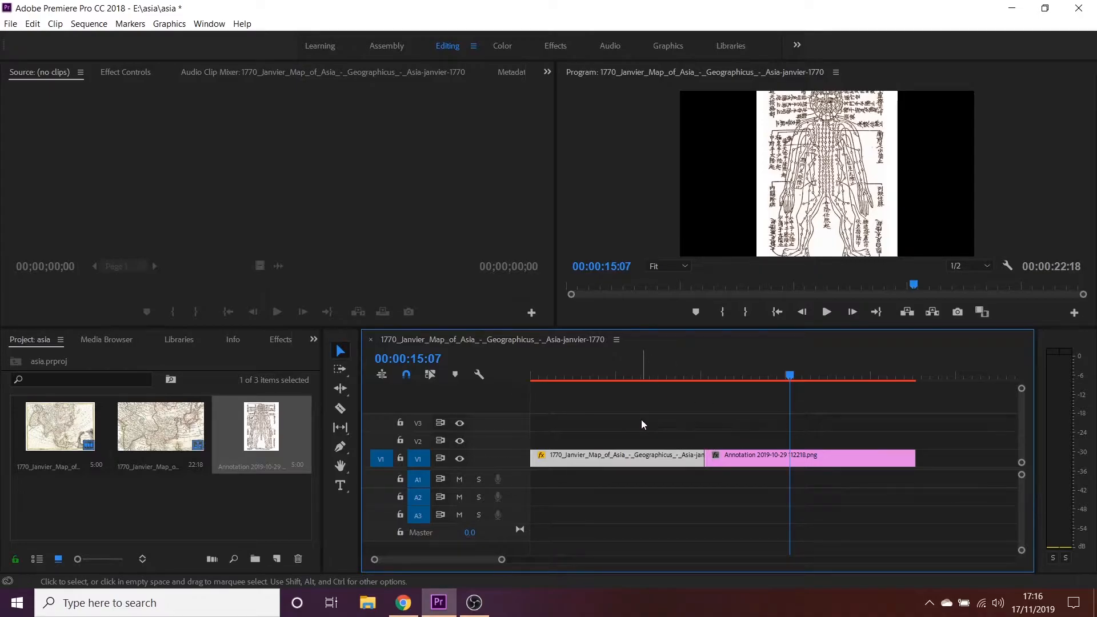
pyautogui.scroll(-5, 641, 419)
pyautogui.scroll(-5, 636, 419)
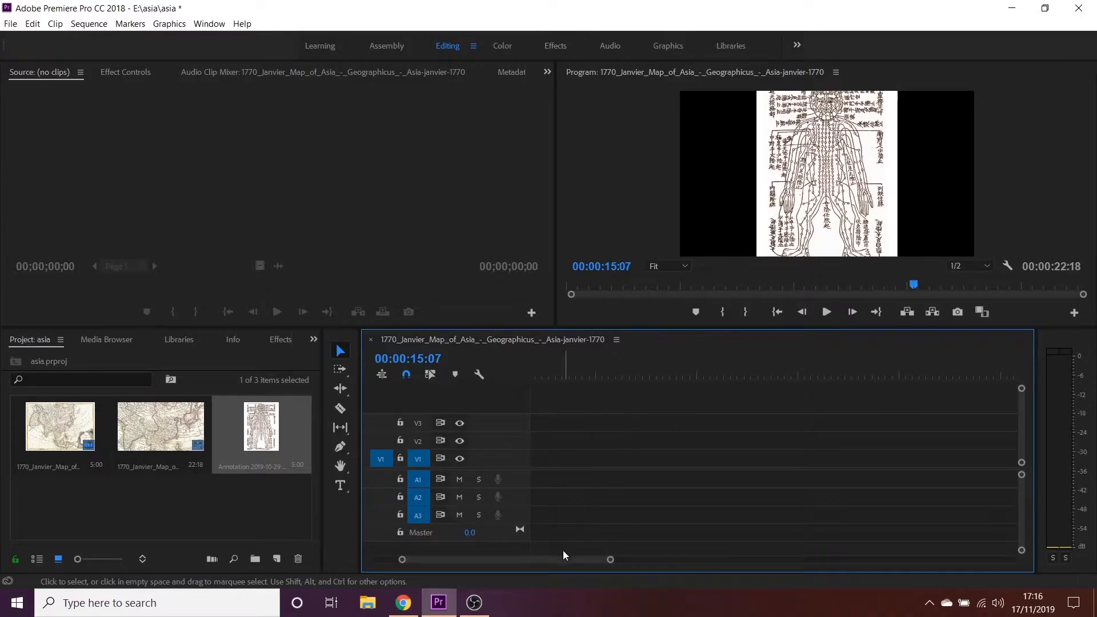
pyautogui.moveTo(485, 564); pyautogui.dragTo(437, 565)
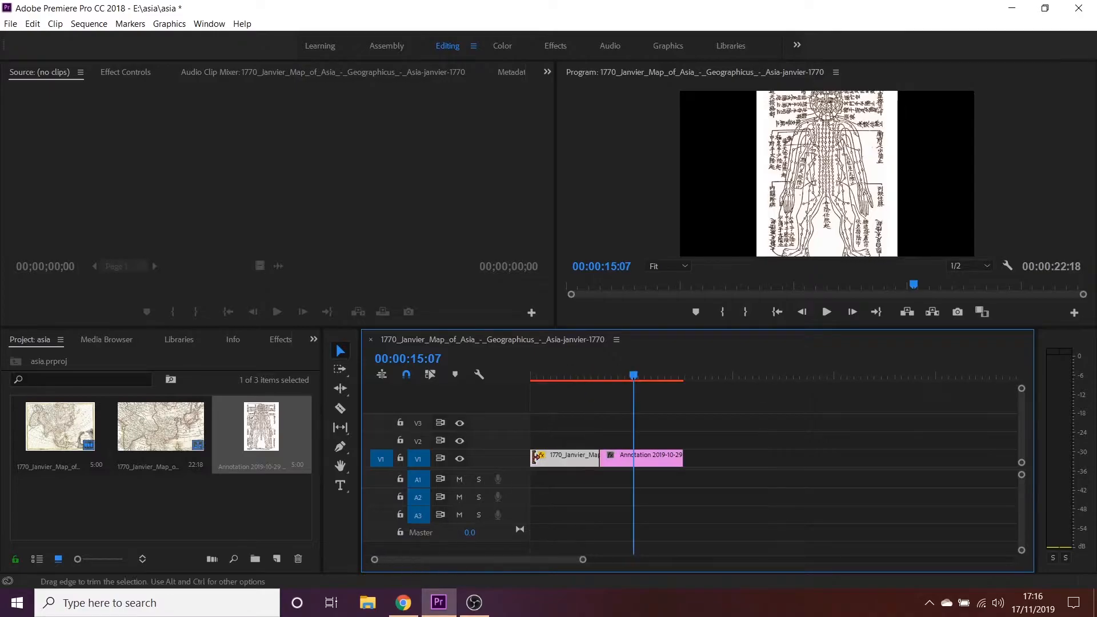
pyautogui.scroll(4, 539, 433)
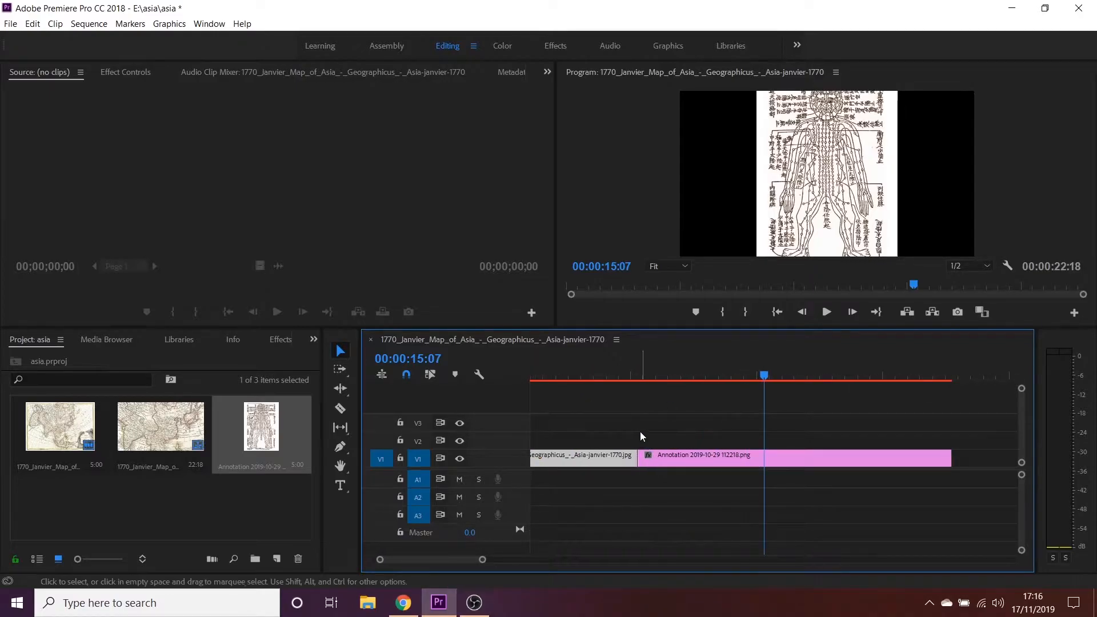
pyautogui.scroll(-4, 636, 429)
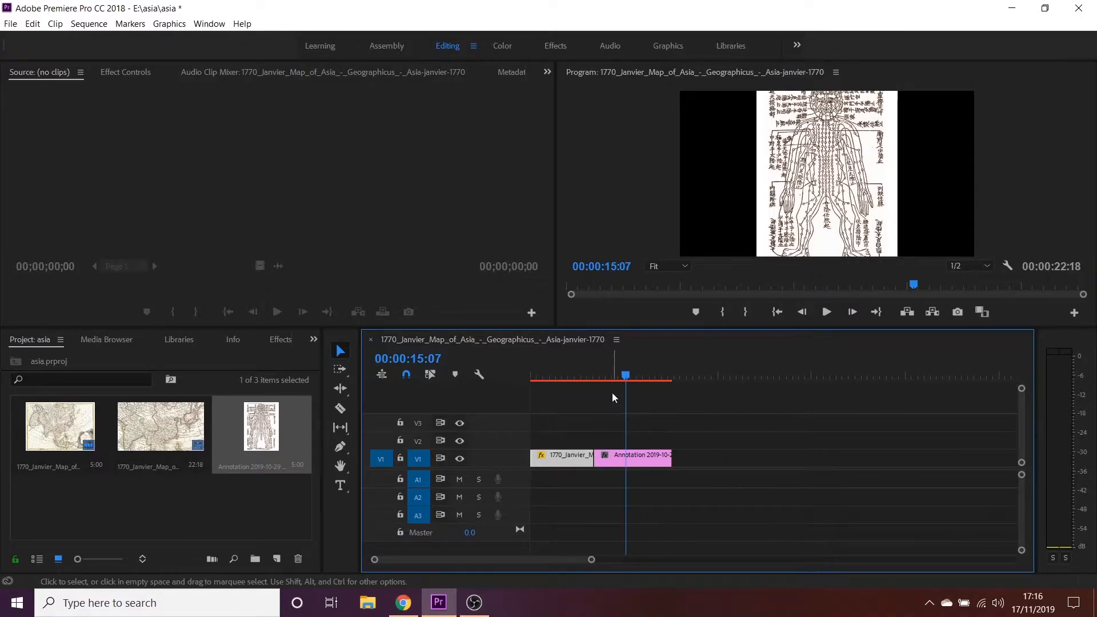
# Step: Show the map clip's effect controls and place the playhead at 00:00:01:17
pyautogui.moveTo(608, 365); pyautogui.dragTo(557, 372)
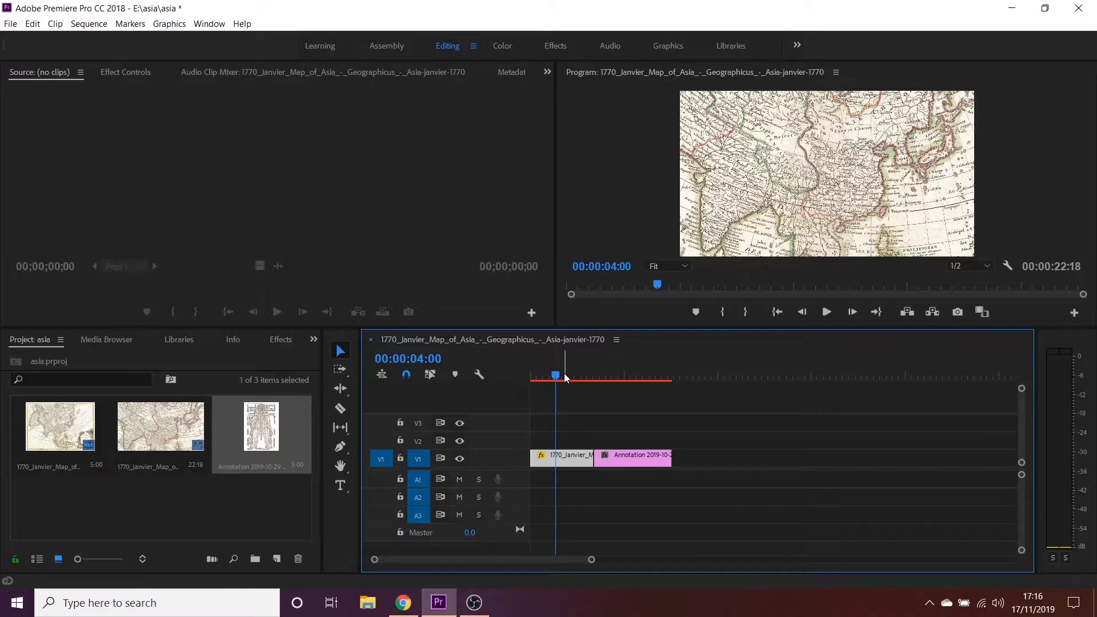
pyautogui.moveTo(565, 377); pyautogui.dragTo(530, 383)
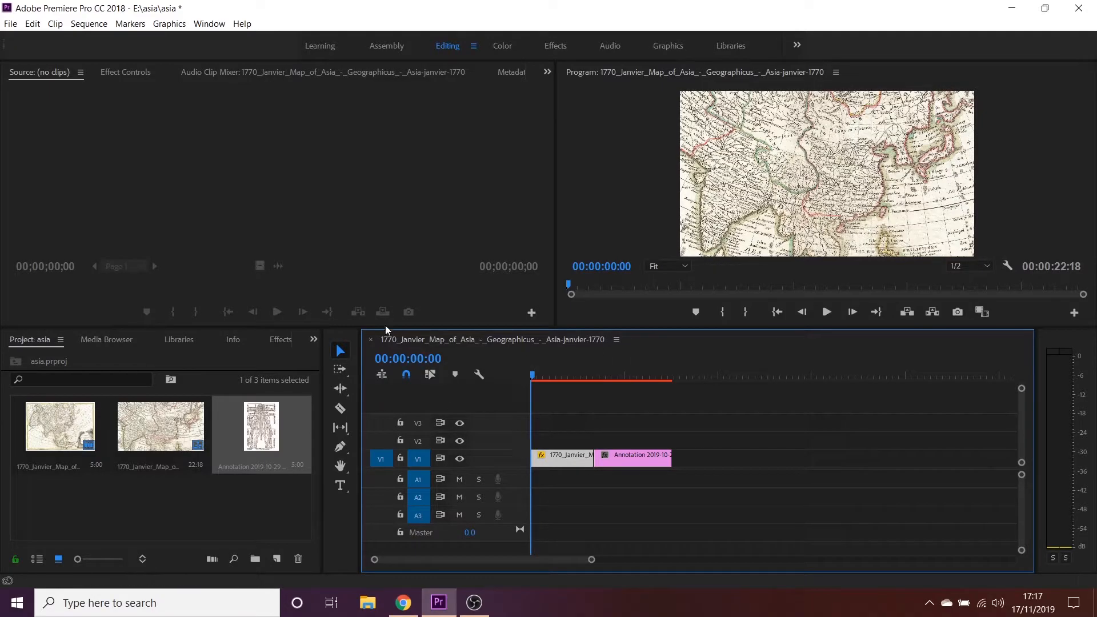
pyautogui.click(120, 76)
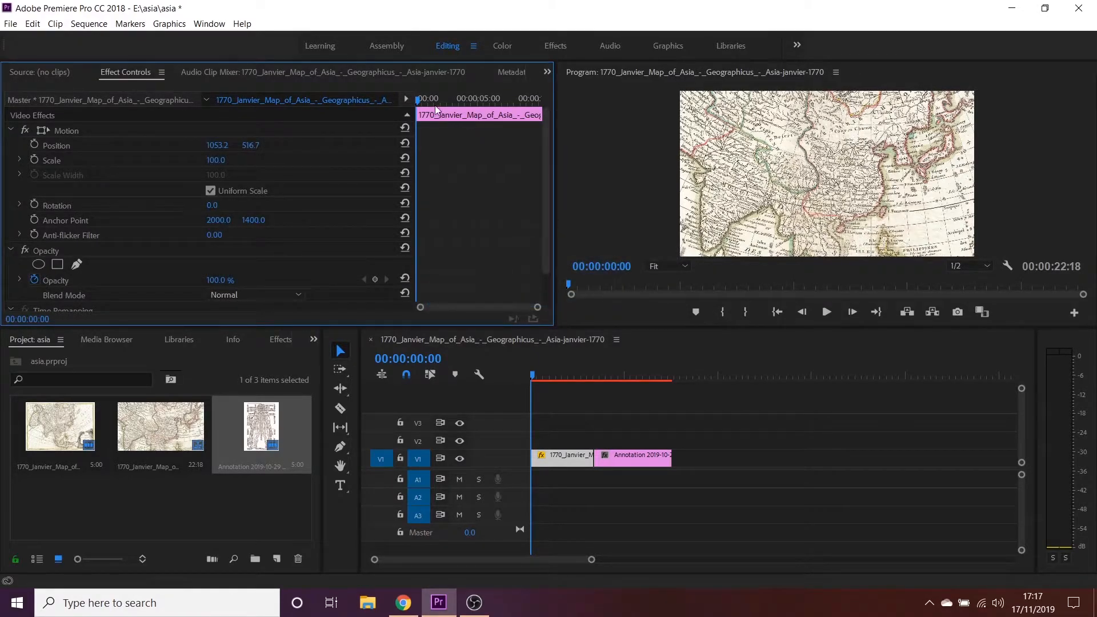
pyautogui.moveTo(541, 373)
pyautogui.mouseDown()
pyautogui.moveTo(568, 374)
pyautogui.moveTo(553, 375)
pyautogui.mouseUp()
pyautogui.moveTo(463, 101); pyautogui.dragTo(434, 106)
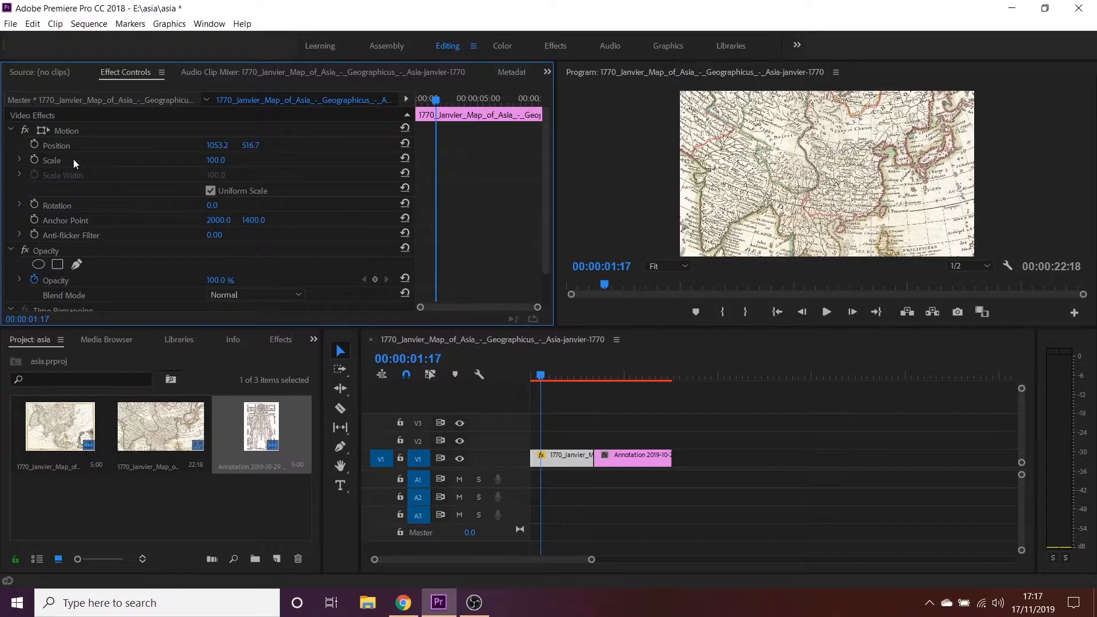
# Step: Try the map clip at scale 67 and position 917.2, 504.7, and set its scale back to 100
pyautogui.moveTo(214, 160); pyautogui.dragTo(234, 145)
pyautogui.moveTo(257, 146); pyautogui.dragTo(252, 146)
pyautogui.click(220, 160)
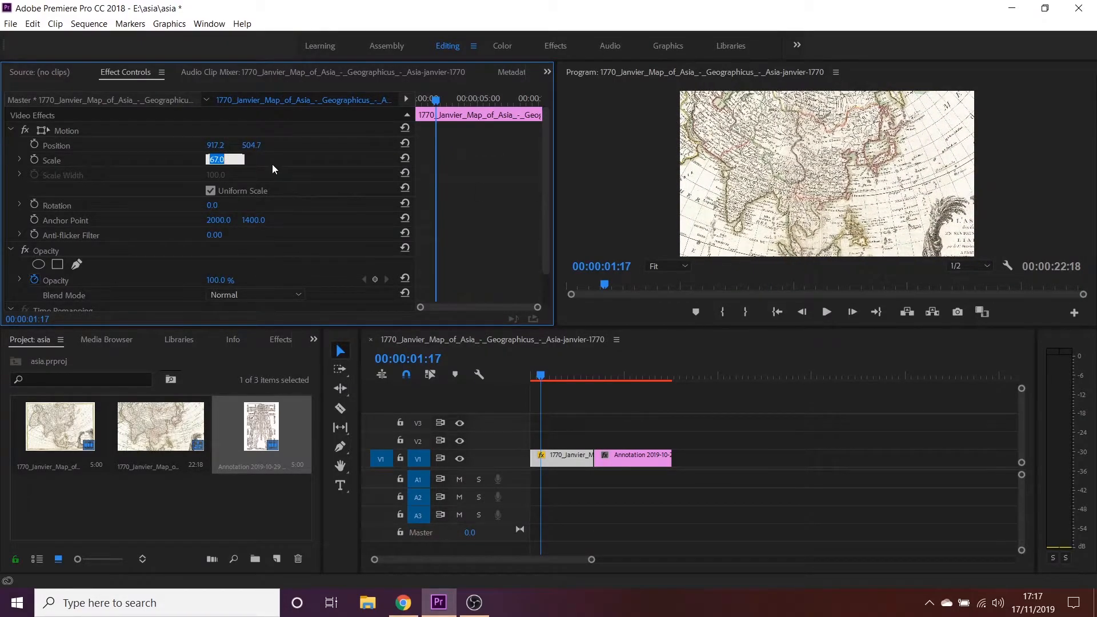
pyautogui.write('100')
pyautogui.press('Return')
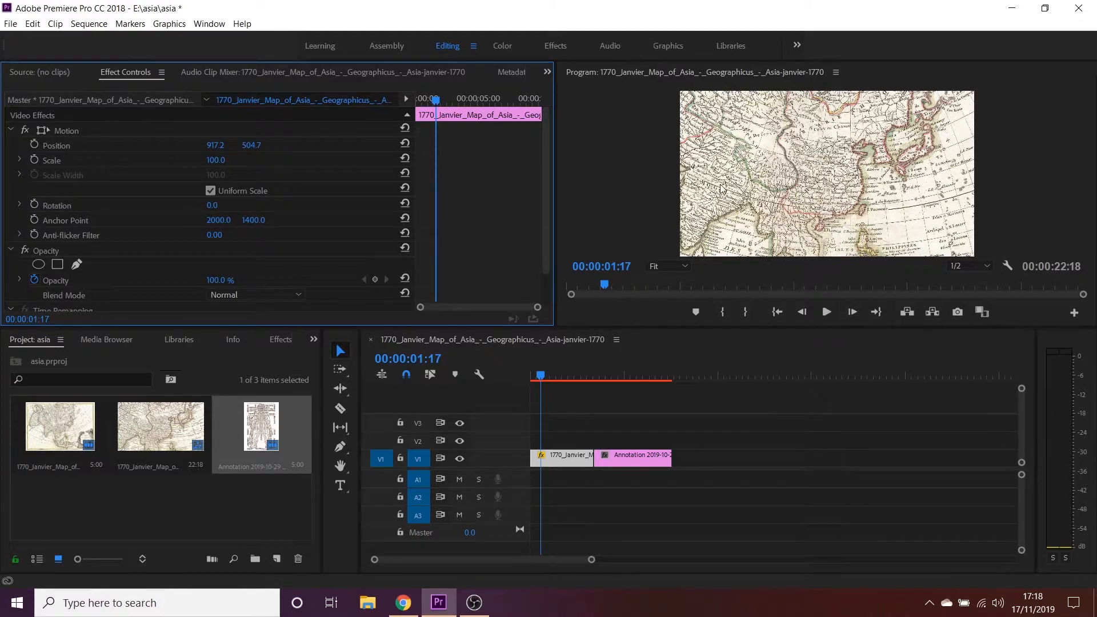
# Step: Reposition the map directly in the program frame to about 1099, 188
pyautogui.click(843, 190)
pyautogui.doubleClick(872, 231)
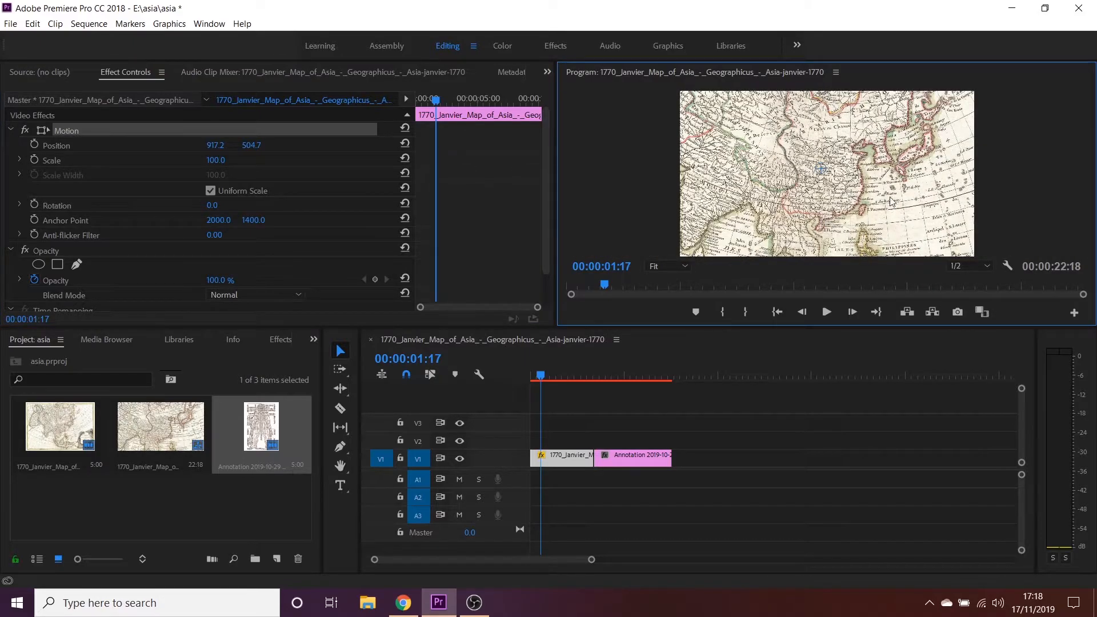
pyautogui.moveTo(932, 214); pyautogui.dragTo(924, 175)
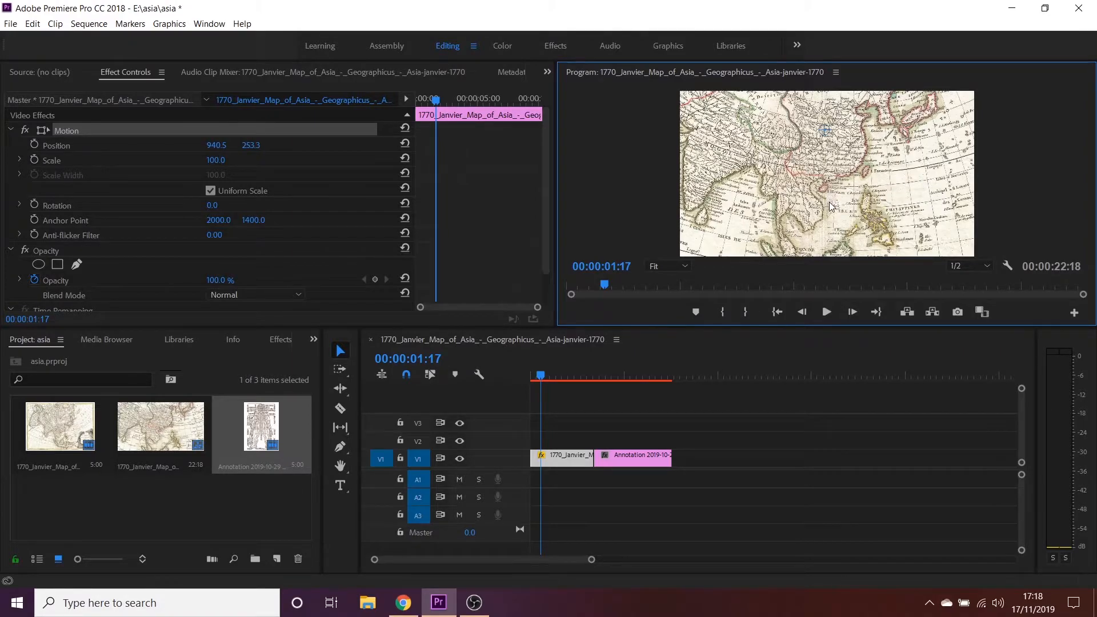
pyautogui.moveTo(829, 208); pyautogui.dragTo(867, 167)
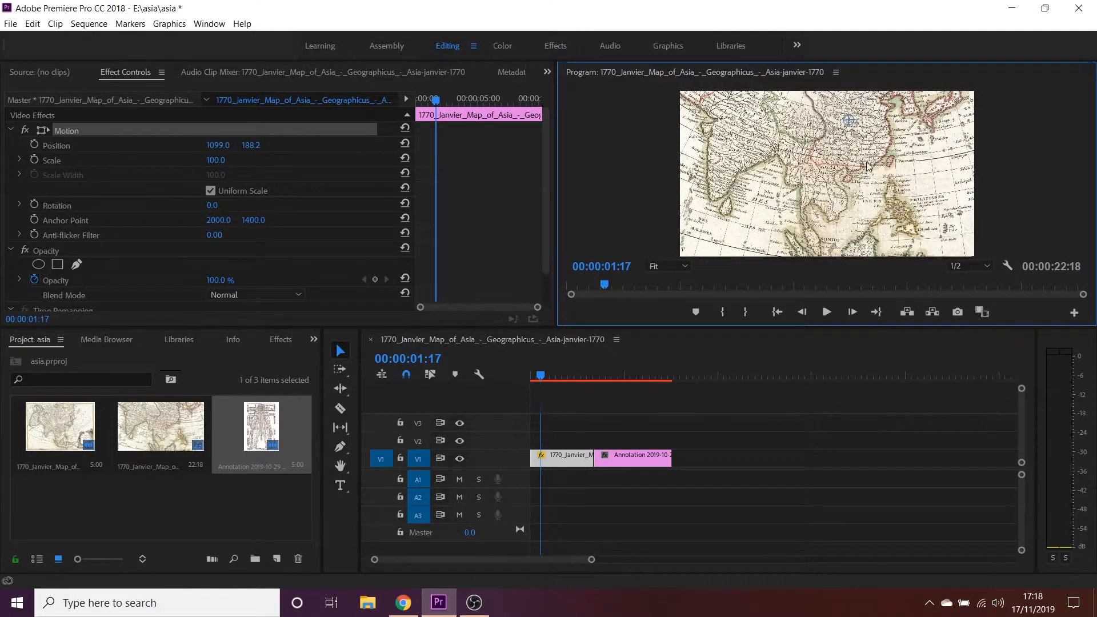
# Step: Move the map's anchor point in the program frame to about 2261.8, 1439.9 (position 1225.6, 279.3) and set the scale to 90
pyautogui.moveTo(850, 120); pyautogui.dragTo(867, 136)
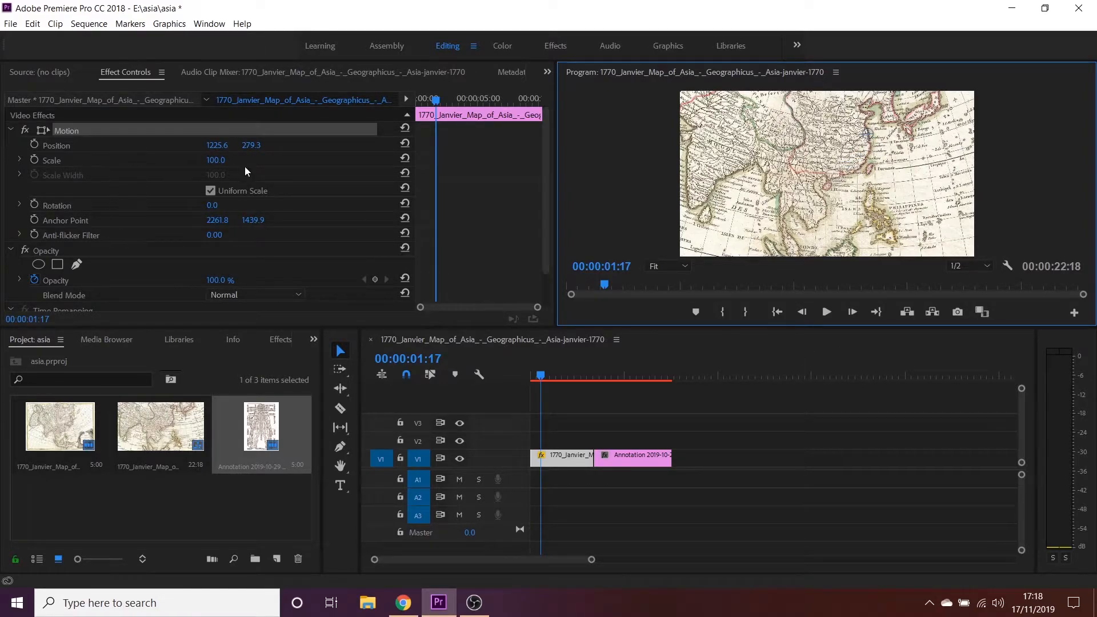
pyautogui.moveTo(216, 160)
pyautogui.mouseDown()
pyautogui.moveTo(195, 160)
pyautogui.moveTo(341, 160)
pyautogui.moveTo(210, 160)
pyautogui.mouseUp()
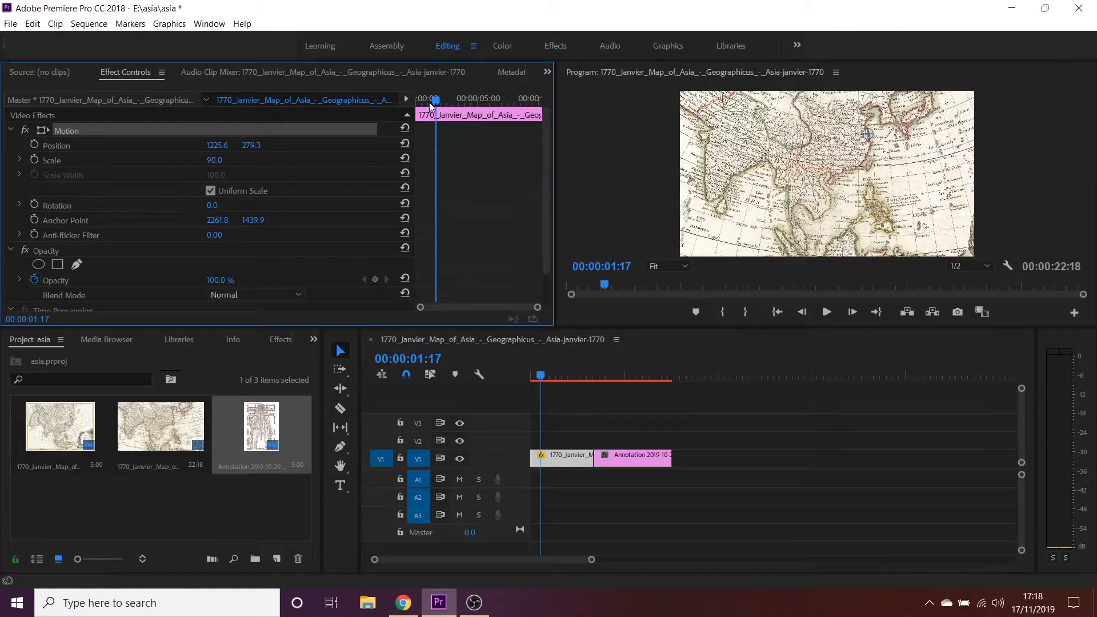
# Step: Animate the map's scale with keyframes from 90 at 00:00:00:17 to 210 at 00:00:08:02
pyautogui.moveTo(435, 106); pyautogui.dragTo(420, 113)
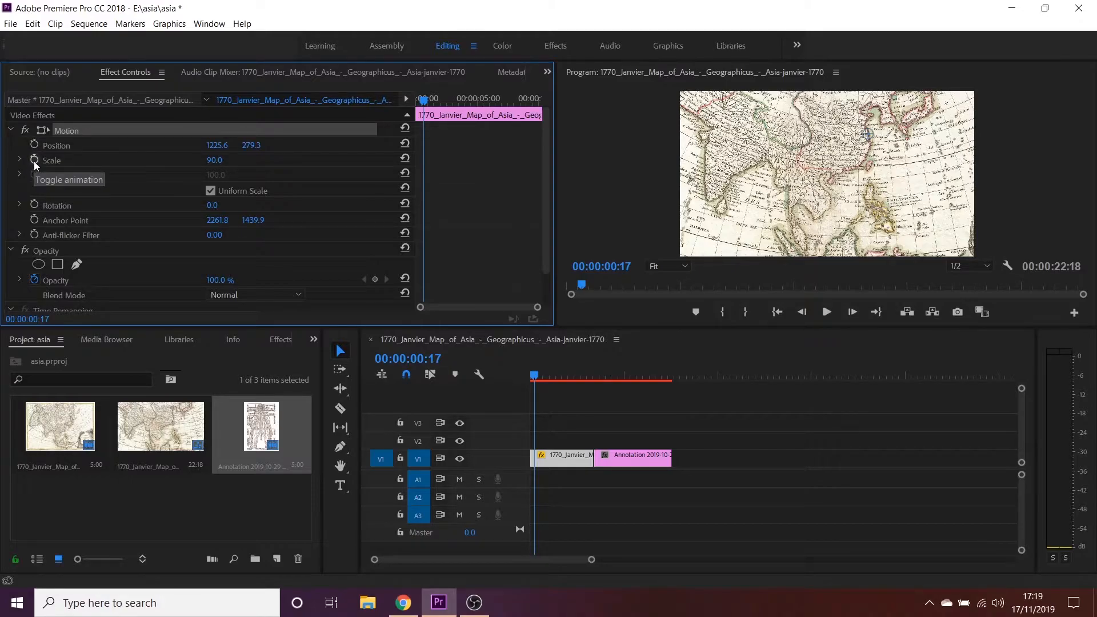
pyautogui.click(36, 162)
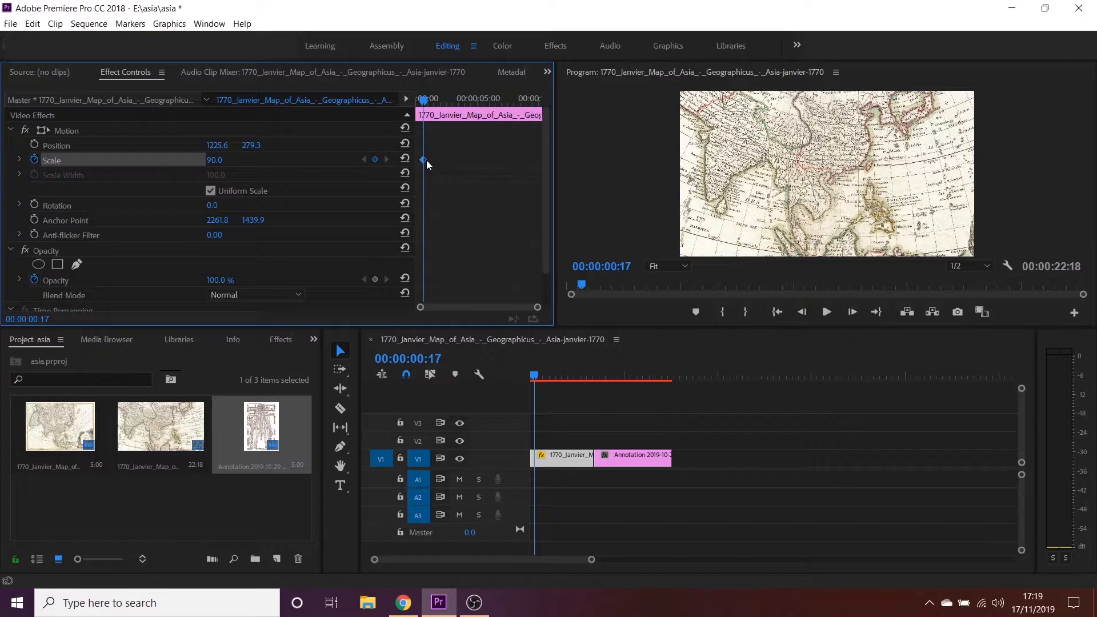
pyautogui.moveTo(433, 103); pyautogui.dragTo(516, 102)
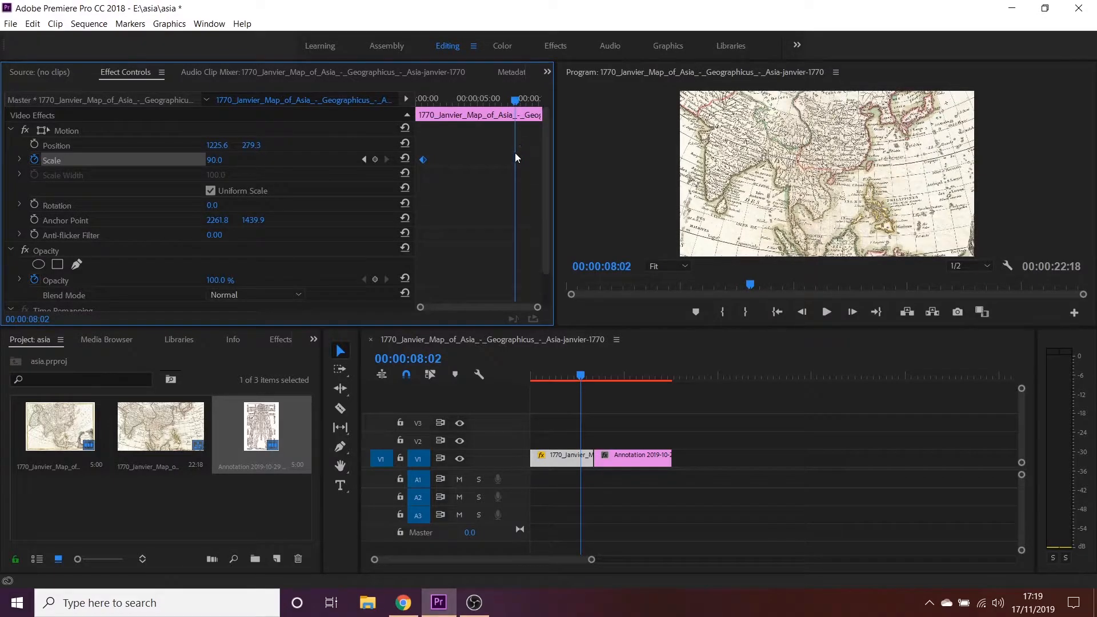
pyautogui.click(376, 160)
pyautogui.click(366, 162)
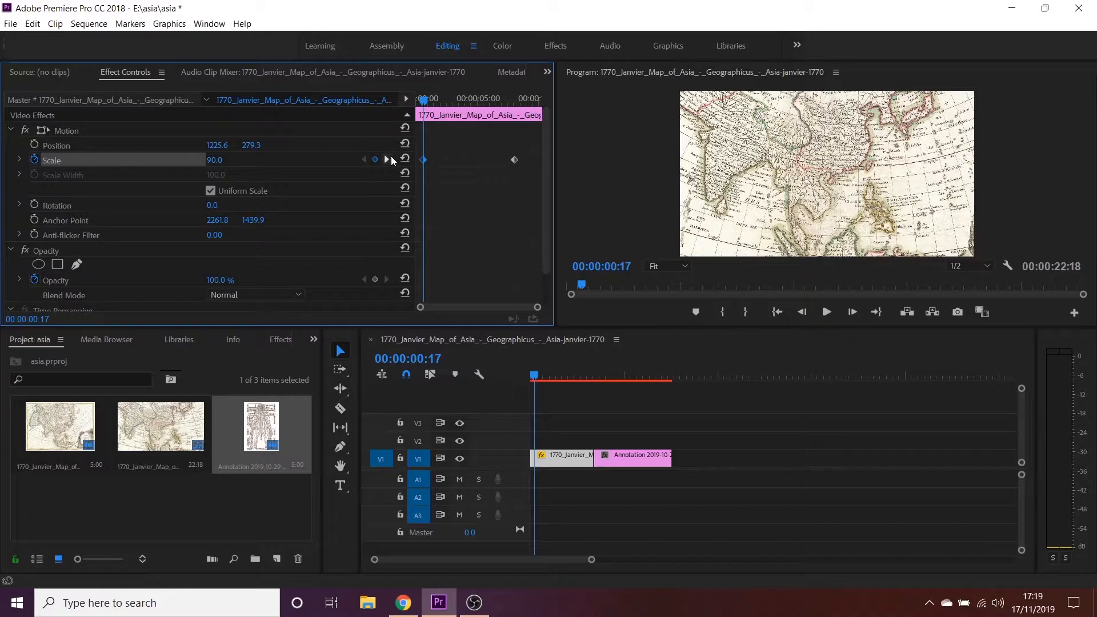
pyautogui.click(390, 160)
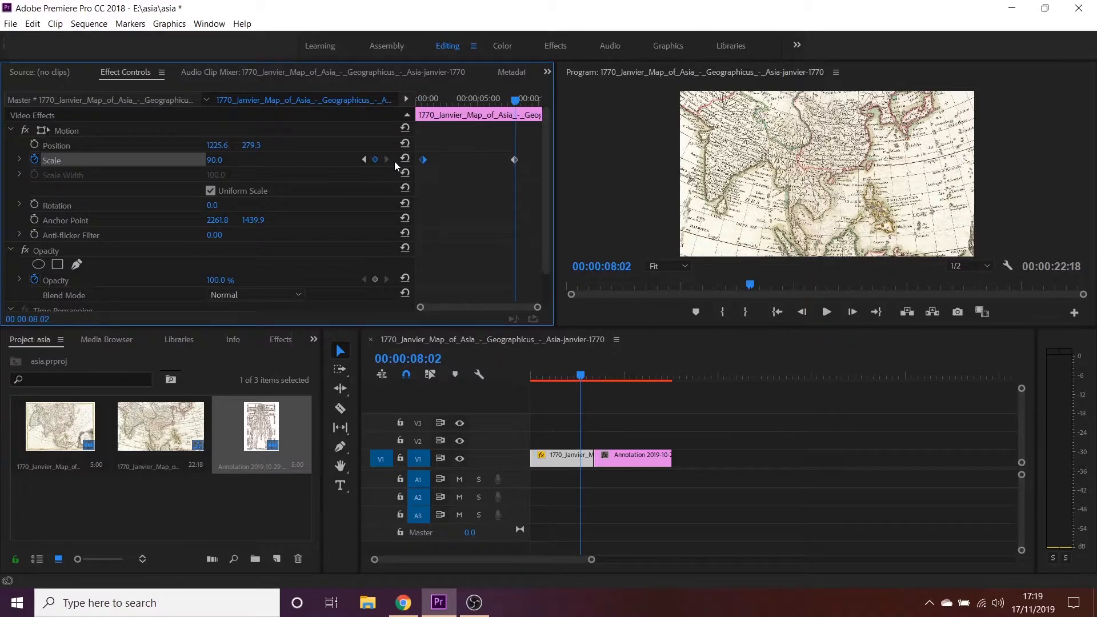
pyautogui.moveTo(516, 157); pyautogui.dragTo(524, 160)
pyautogui.moveTo(214, 166); pyautogui.dragTo(283, 166)
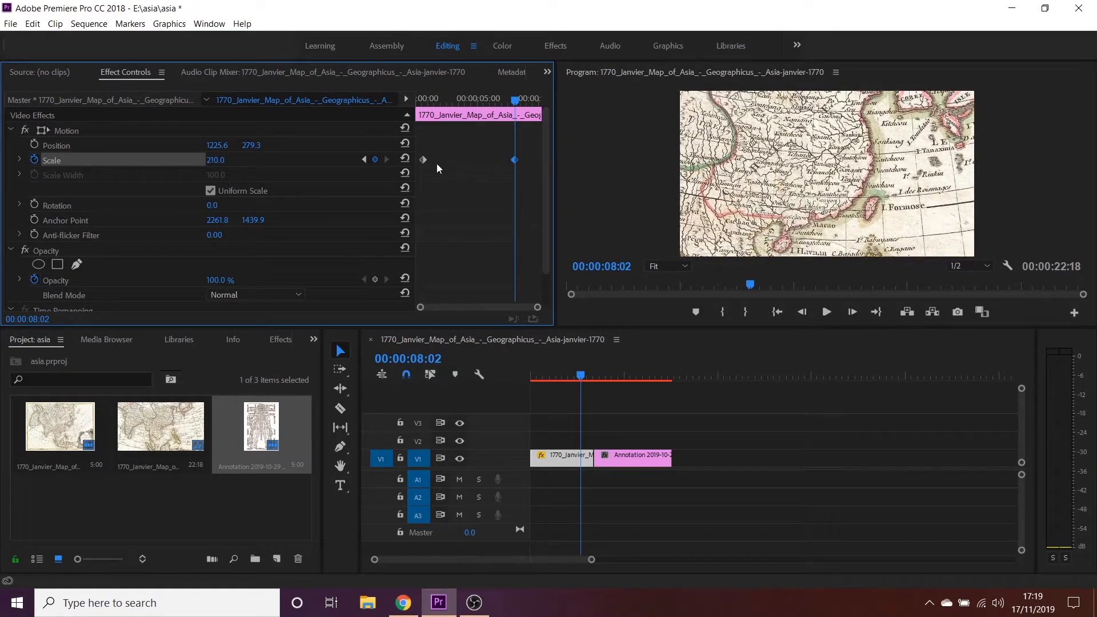
# Step: Step between the two scale keyframes and play back the zoom from the first one
pyautogui.click(366, 159)
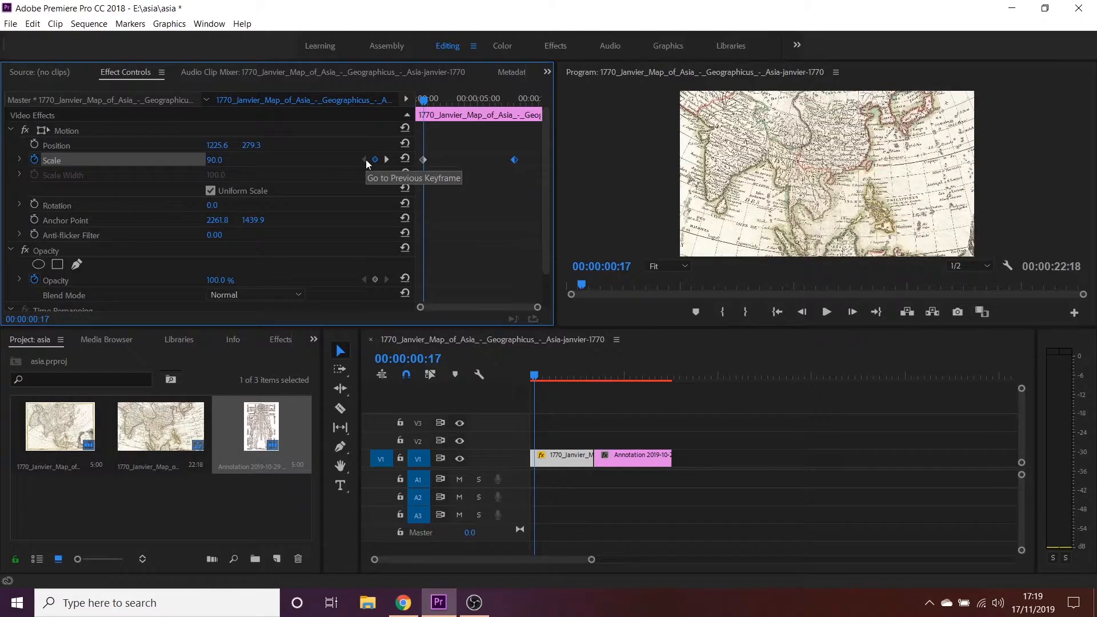
pyautogui.click(388, 160)
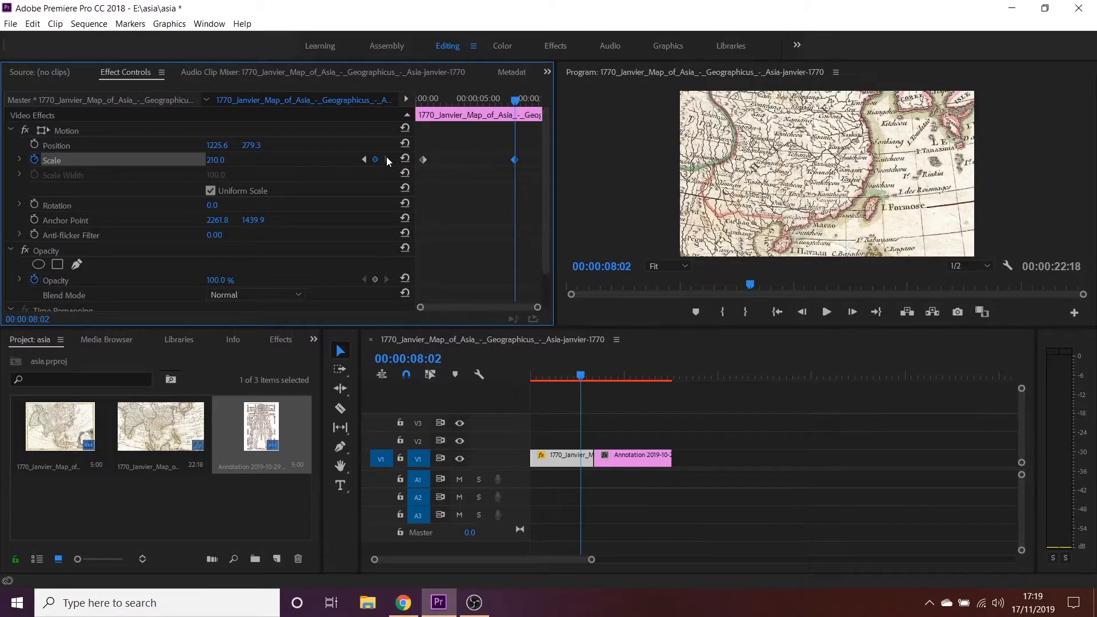
pyautogui.click(364, 160)
pyautogui.press('space')
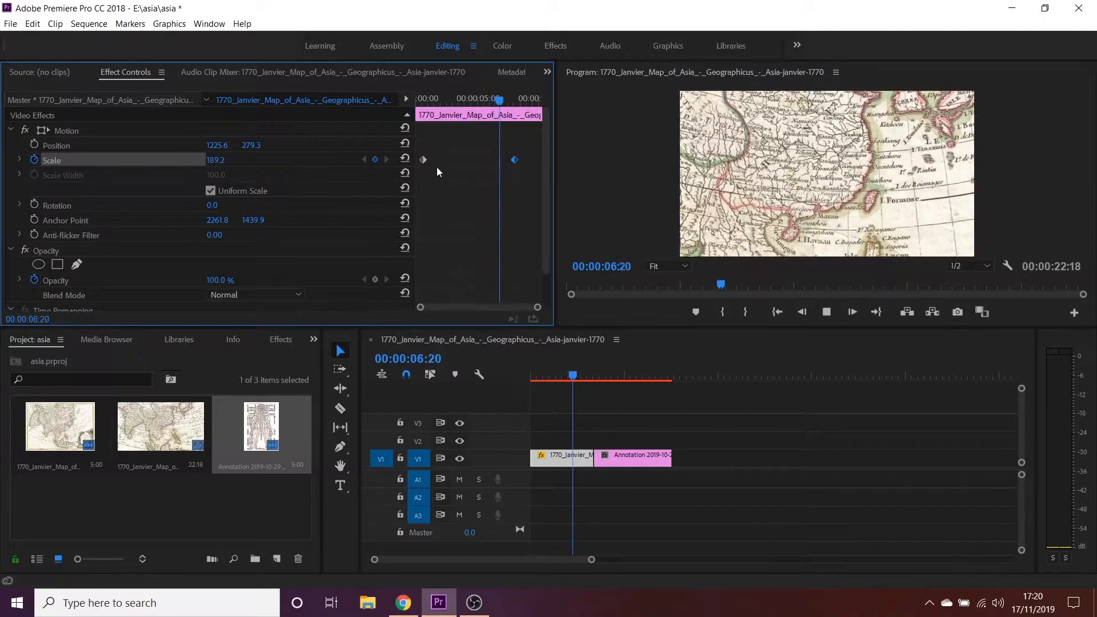
pyautogui.press('space')
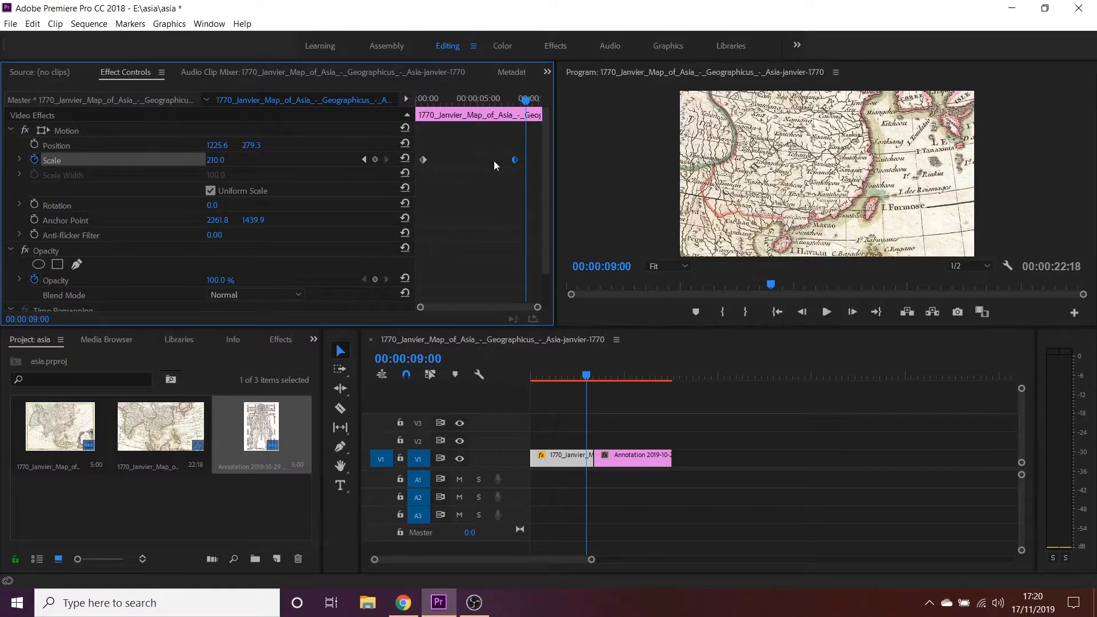
# Step: Move the ending scale keyframe to 00:00:09:00 and set its scale to 167
pyautogui.moveTo(516, 162); pyautogui.dragTo(527, 163)
pyautogui.moveTo(217, 160); pyautogui.dragTo(192, 161)
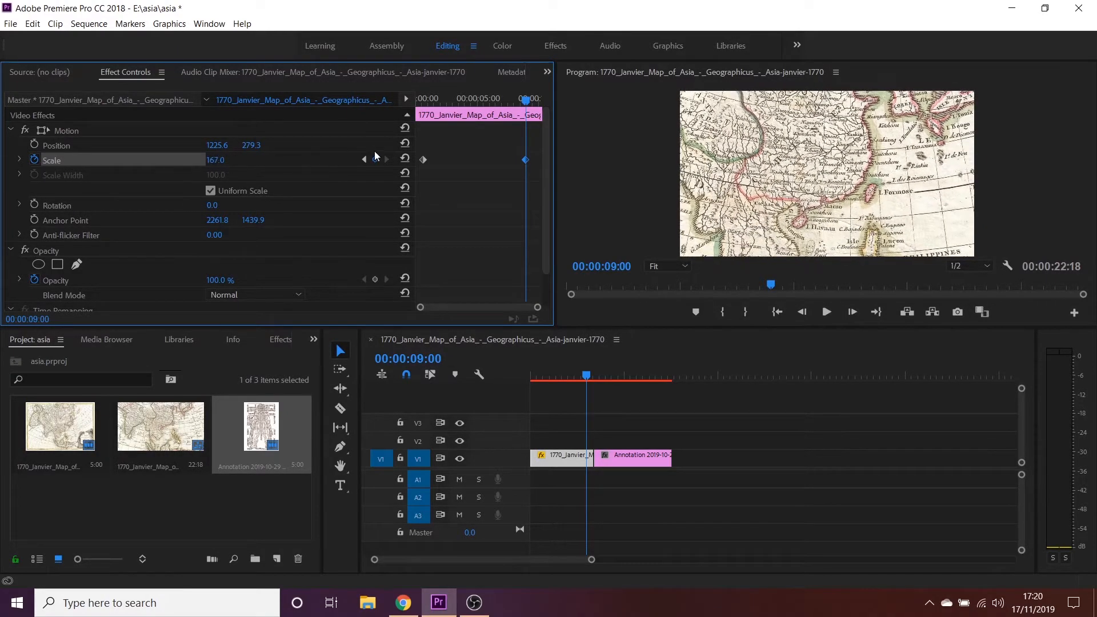
# Step: Animate the map's rotation with keyframes from 0° at 00:00:00:17 to a clockwise turn at 00:00:09:00
pyautogui.click(364, 159)
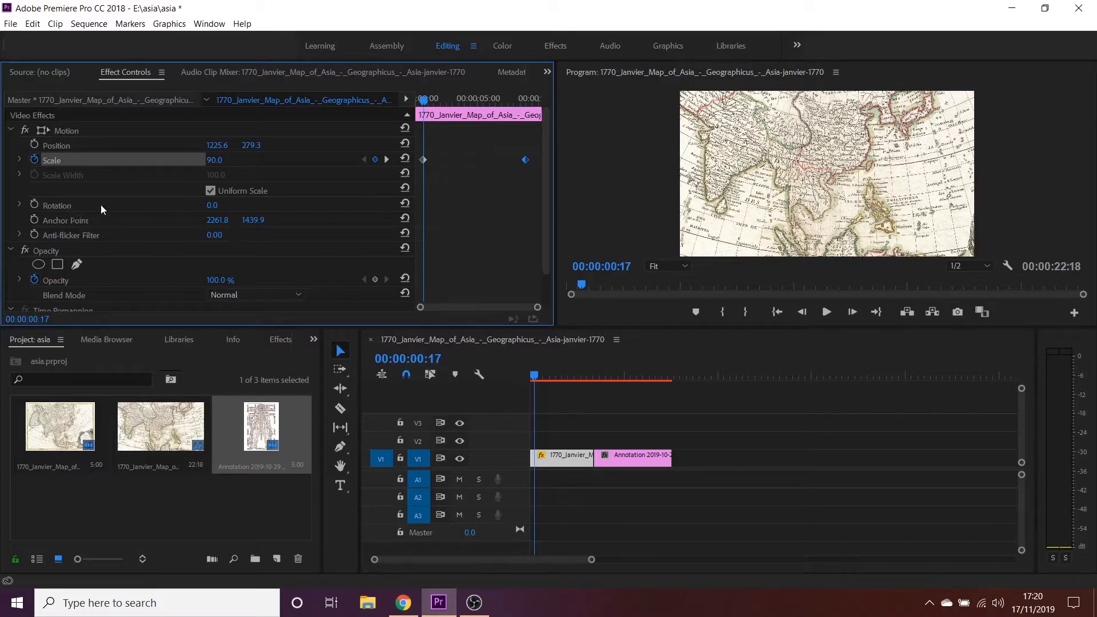
pyautogui.click(34, 207)
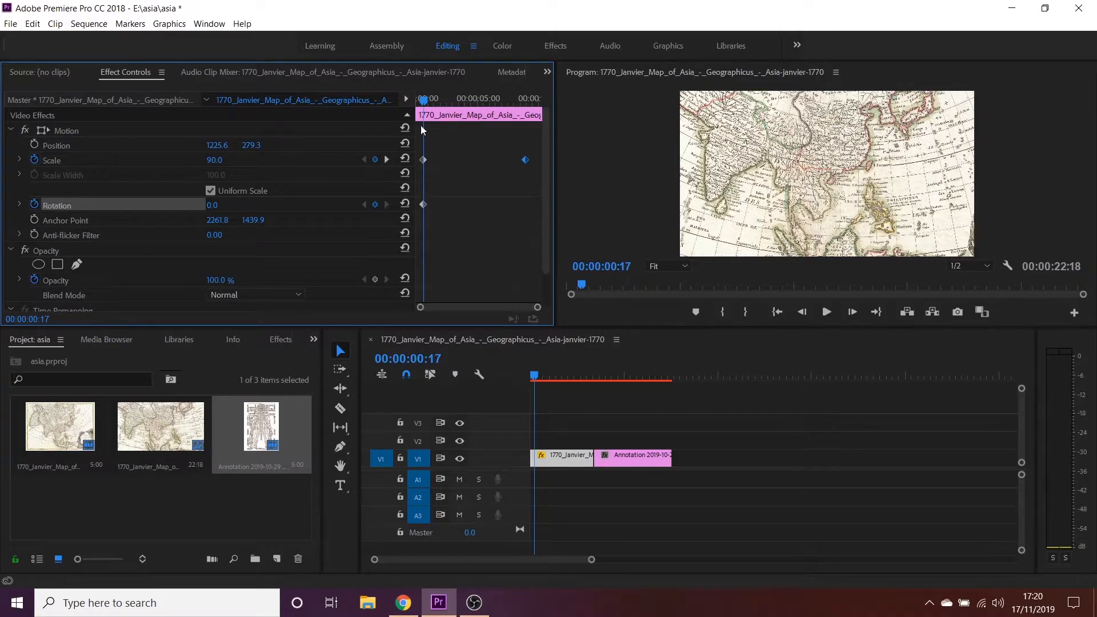
pyautogui.moveTo(425, 101); pyautogui.dragTo(512, 102)
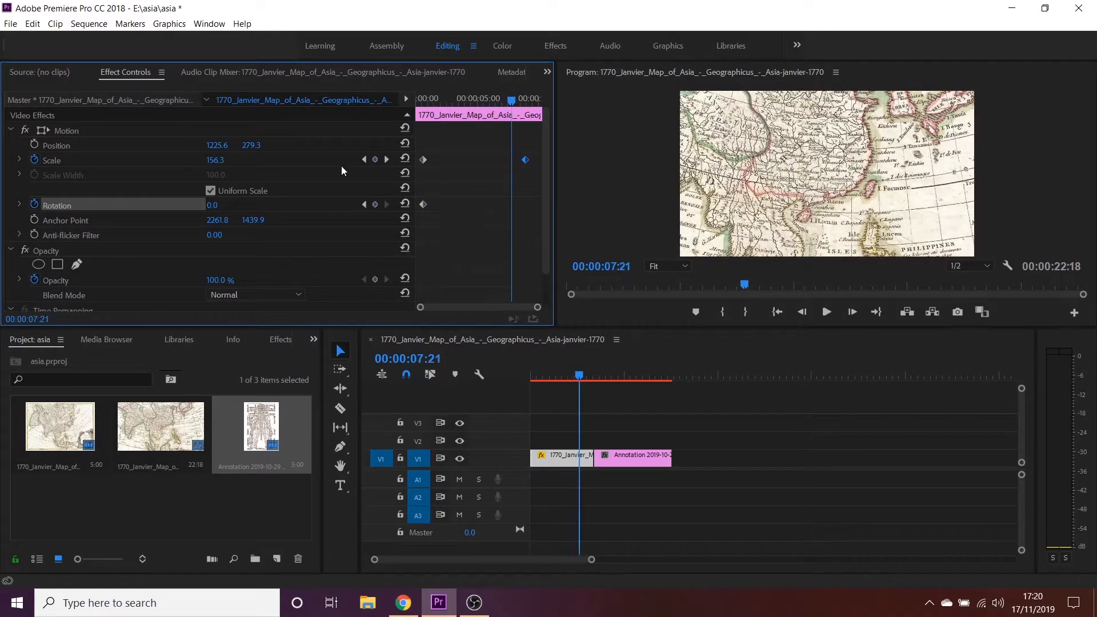
pyautogui.click(385, 160)
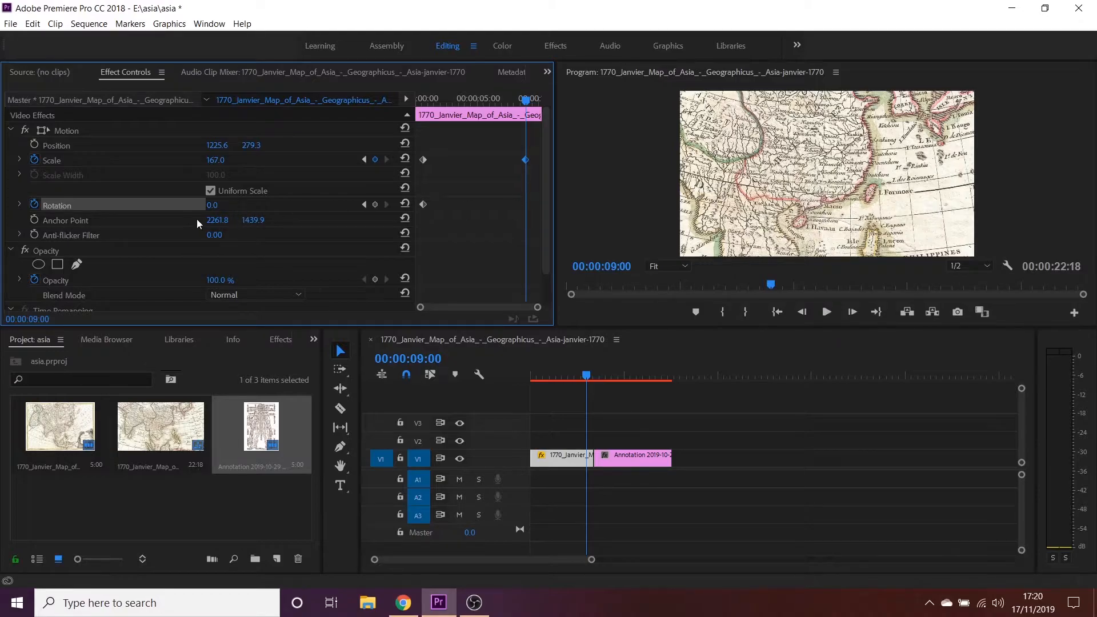
pyautogui.click(375, 204)
pyautogui.moveTo(221, 211); pyautogui.dragTo(245, 210)
# Step: Play the combined zoom and rotation from 00:00:00:22
pyautogui.click(427, 99)
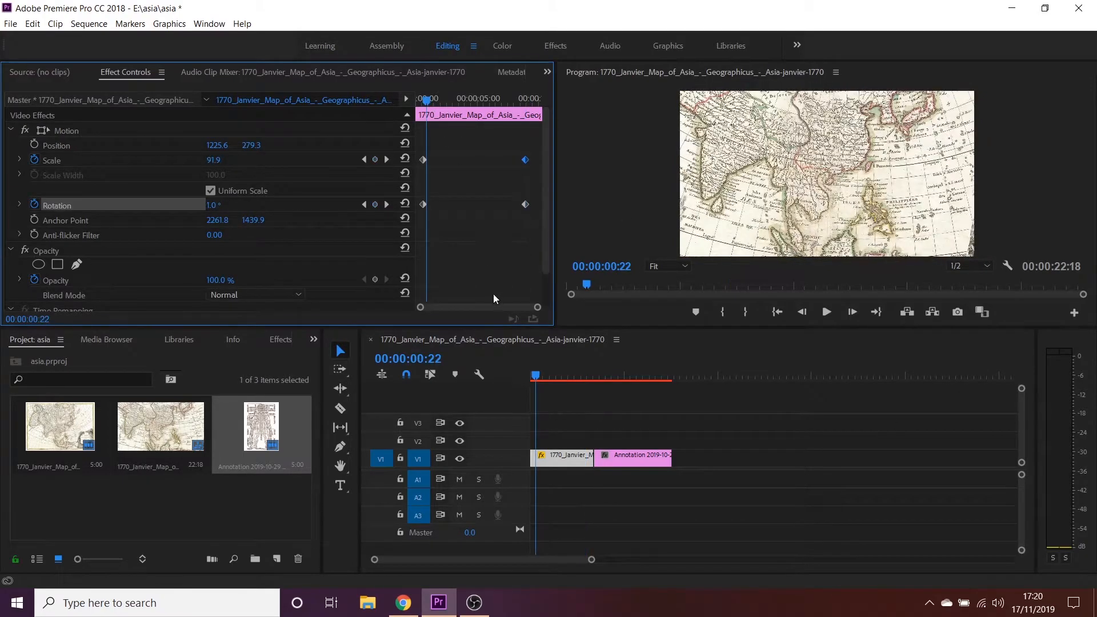
pyautogui.press('space')
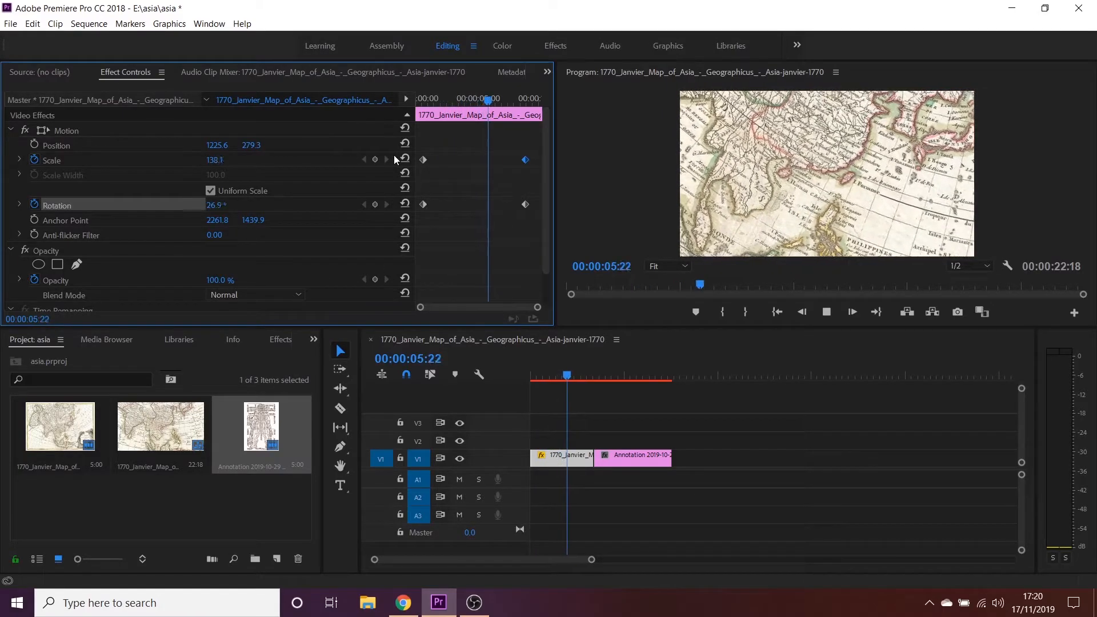
pyautogui.press('space')
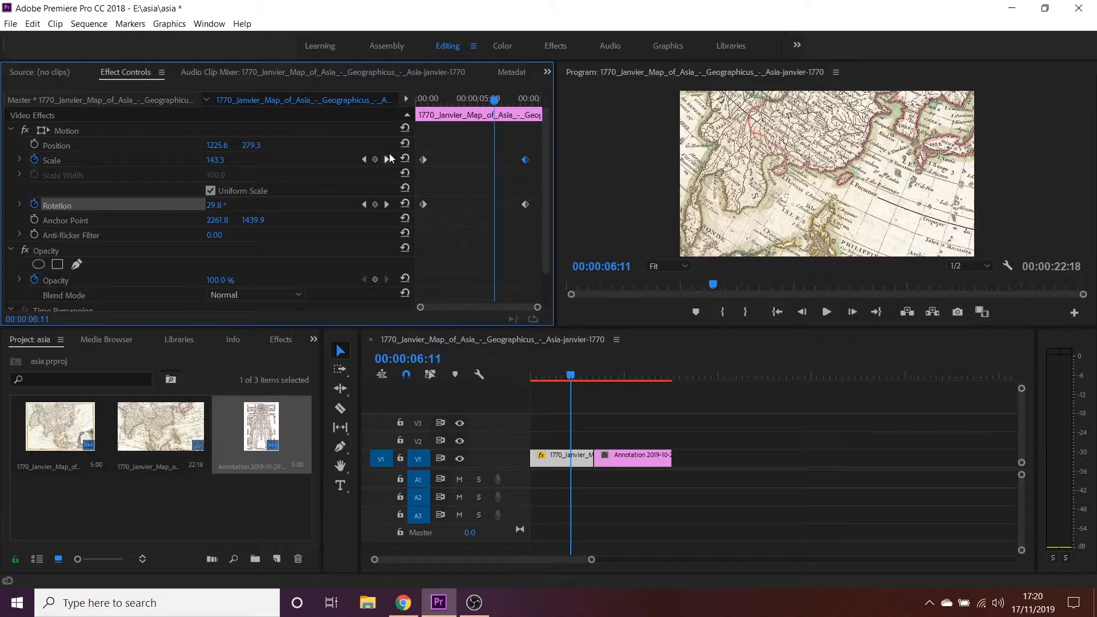
# Step: Delete all scale and rotation keyframes from the map clip and turn off animation for both properties
pyautogui.moveTo(537, 151); pyautogui.dragTo(416, 218)
pyautogui.moveTo(526, 204); pyautogui.dragTo(531, 205)
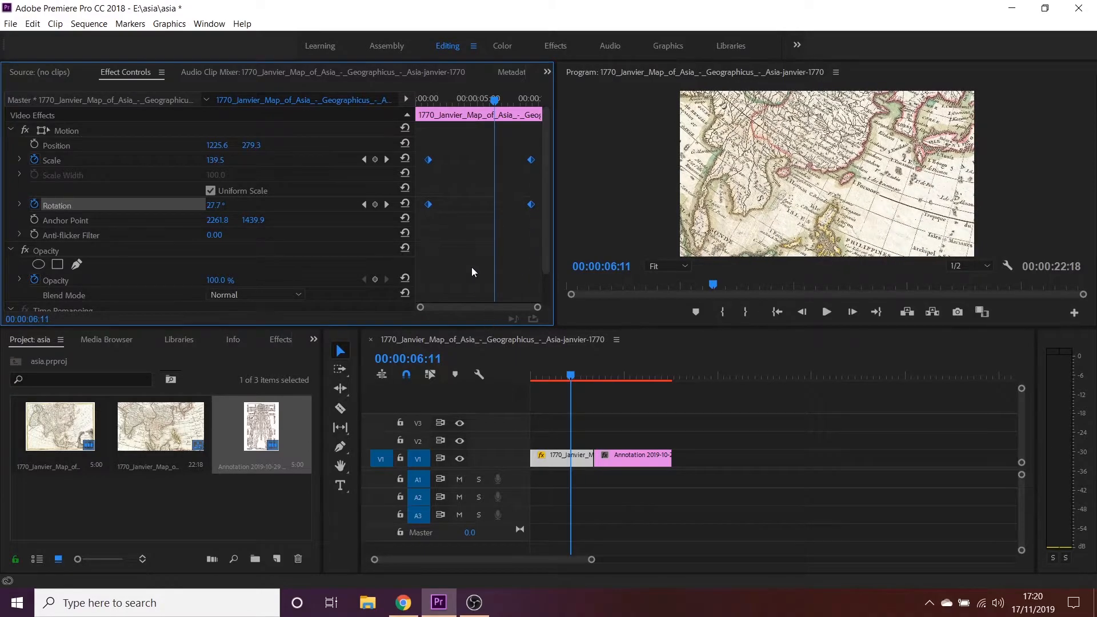
pyautogui.press('Delete')
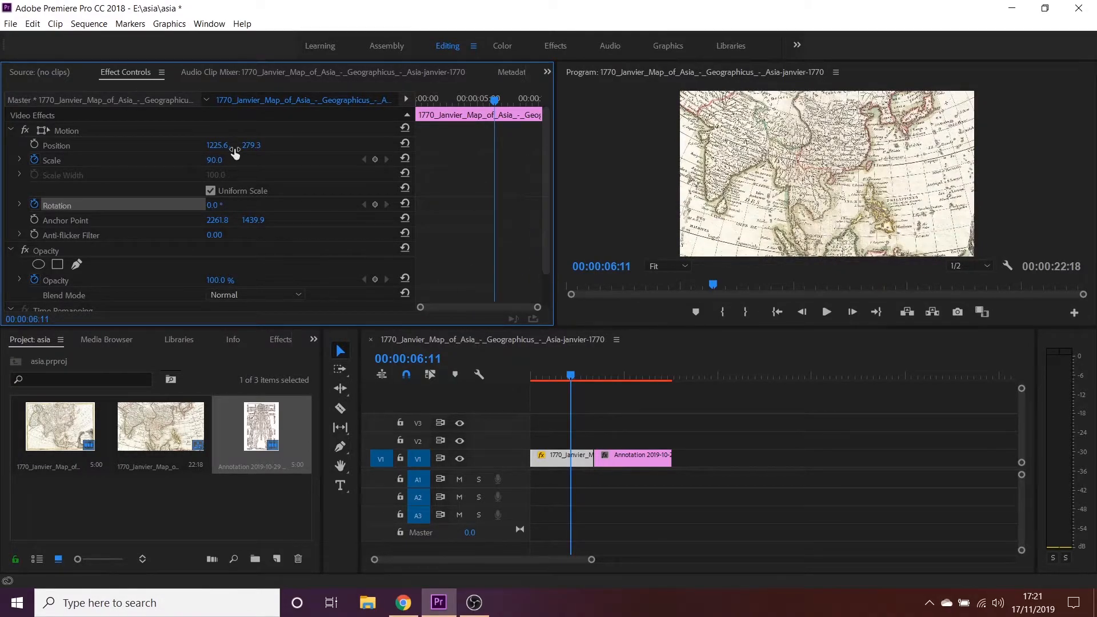
pyautogui.click(34, 160)
pyautogui.click(35, 204)
# Step: At 00:00:01:12, set the map's scale to 167 and add a position keyframe at 373.6, 279.3
pyautogui.moveTo(532, 375); pyautogui.dragTo(540, 386)
pyautogui.moveTo(224, 162); pyautogui.dragTo(269, 161)
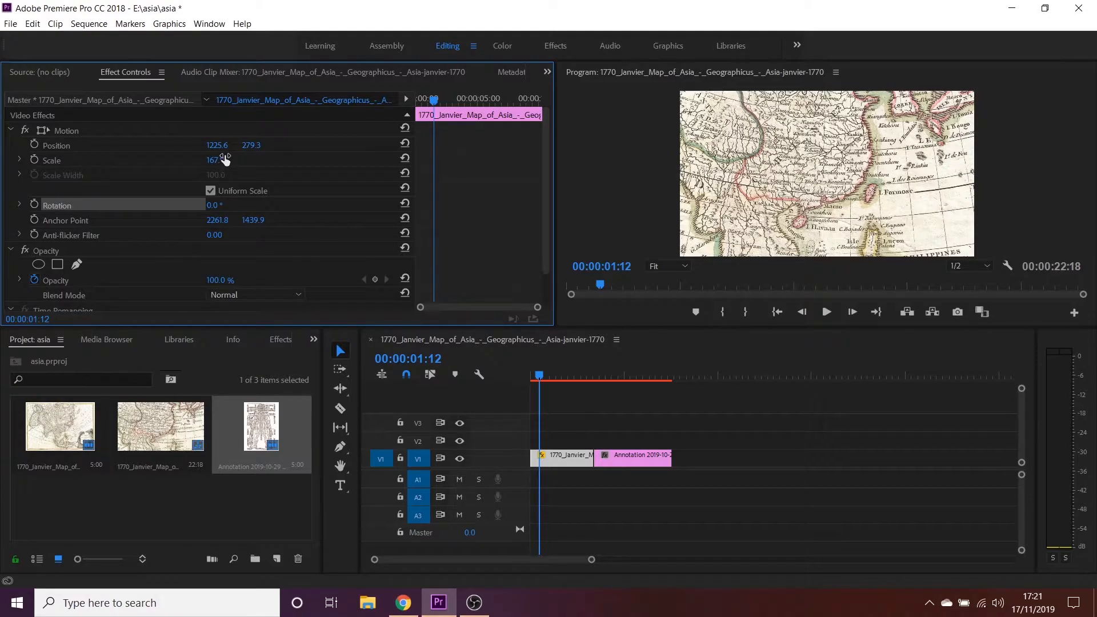
pyautogui.moveTo(218, 145); pyautogui.dragTo(95, 143)
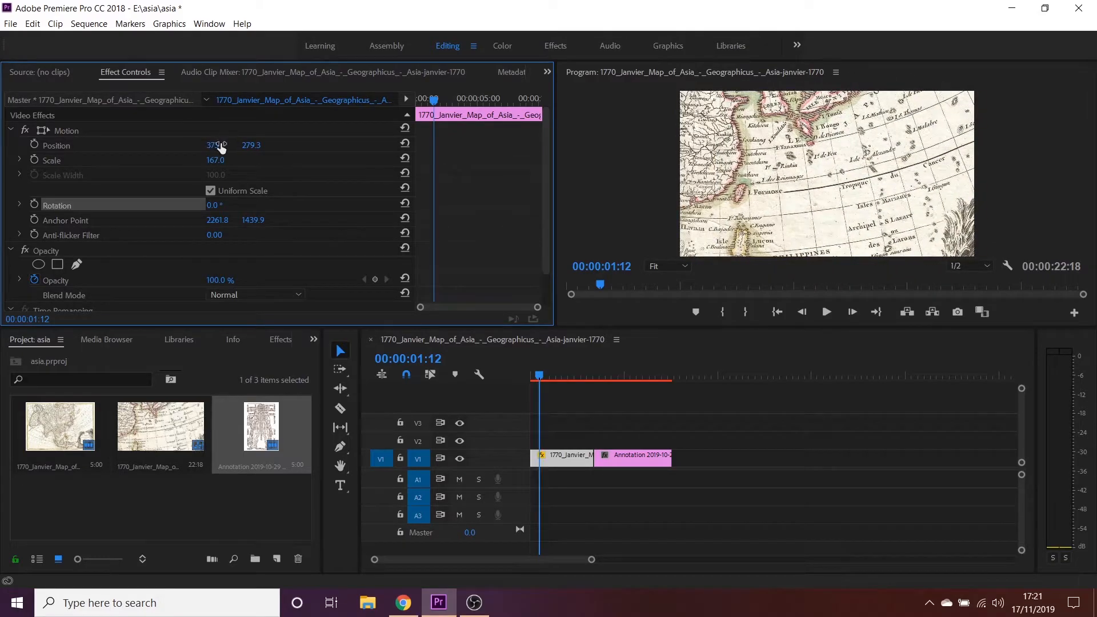
pyautogui.click(35, 143)
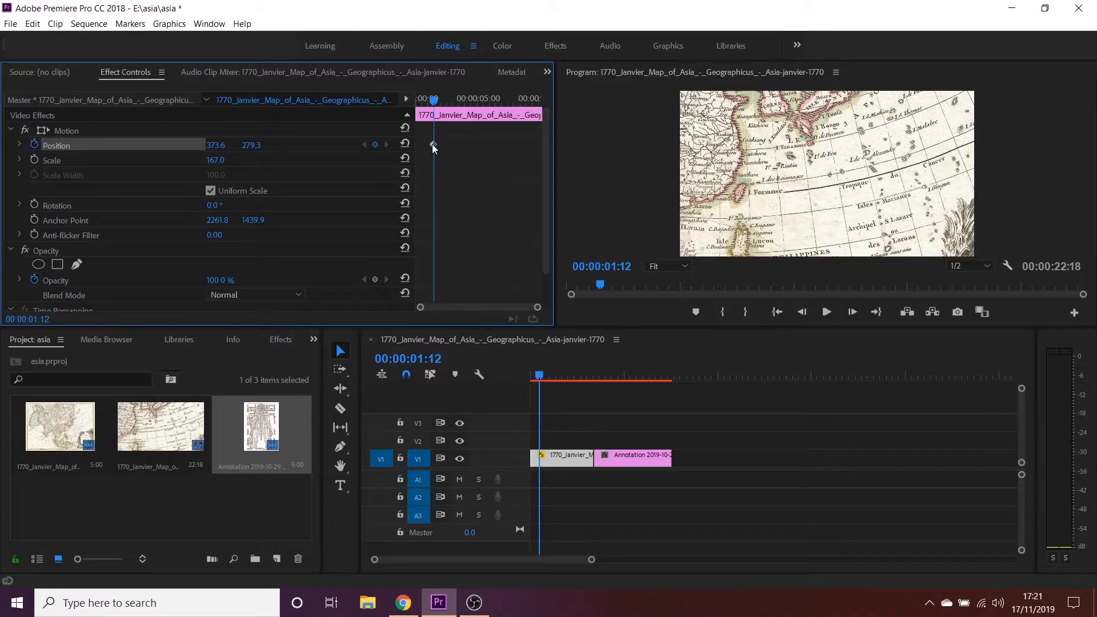
# Step: Add a second position keyframe at 00:00:08:00 with the map at 2087.6, 654.3
pyautogui.moveTo(457, 98); pyautogui.dragTo(514, 100)
pyautogui.moveTo(215, 146); pyautogui.dragTo(223, 146)
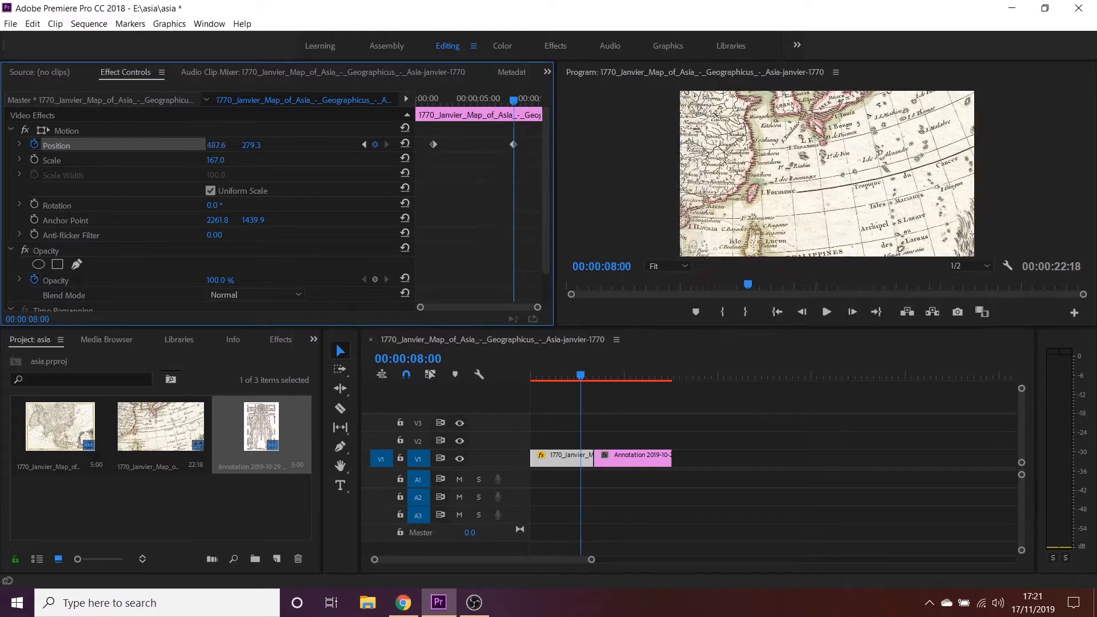
pyautogui.moveTo(216, 145); pyautogui.dragTo(366, 145)
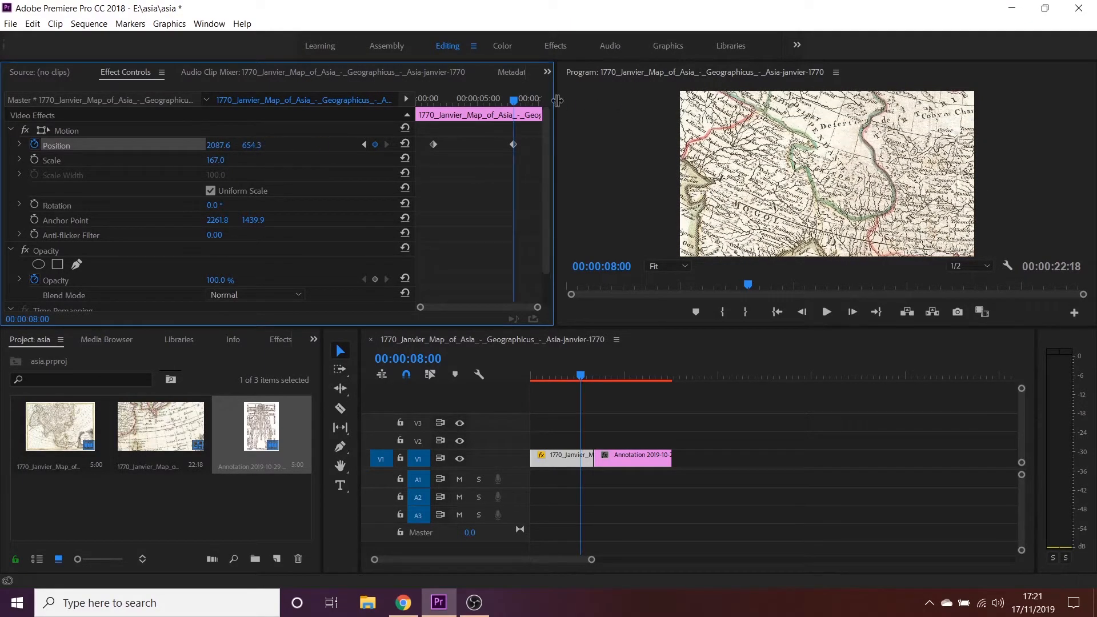
# Step: Play the map's position animation from near its first keyframe
pyautogui.moveTo(513, 102); pyautogui.dragTo(440, 93)
pyautogui.press('space')
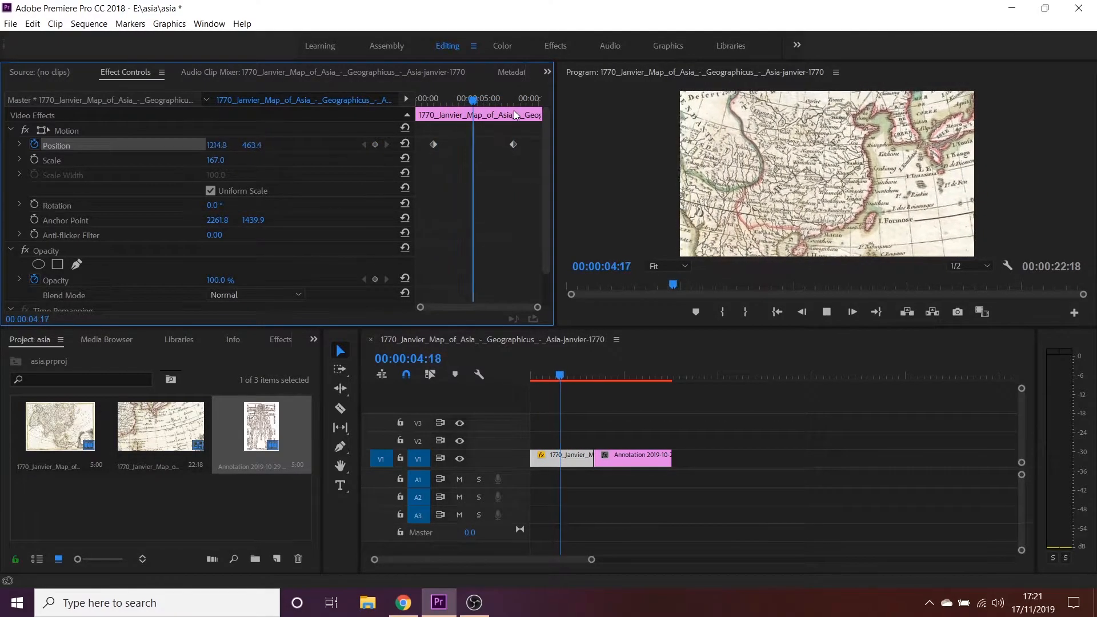
pyautogui.press('space')
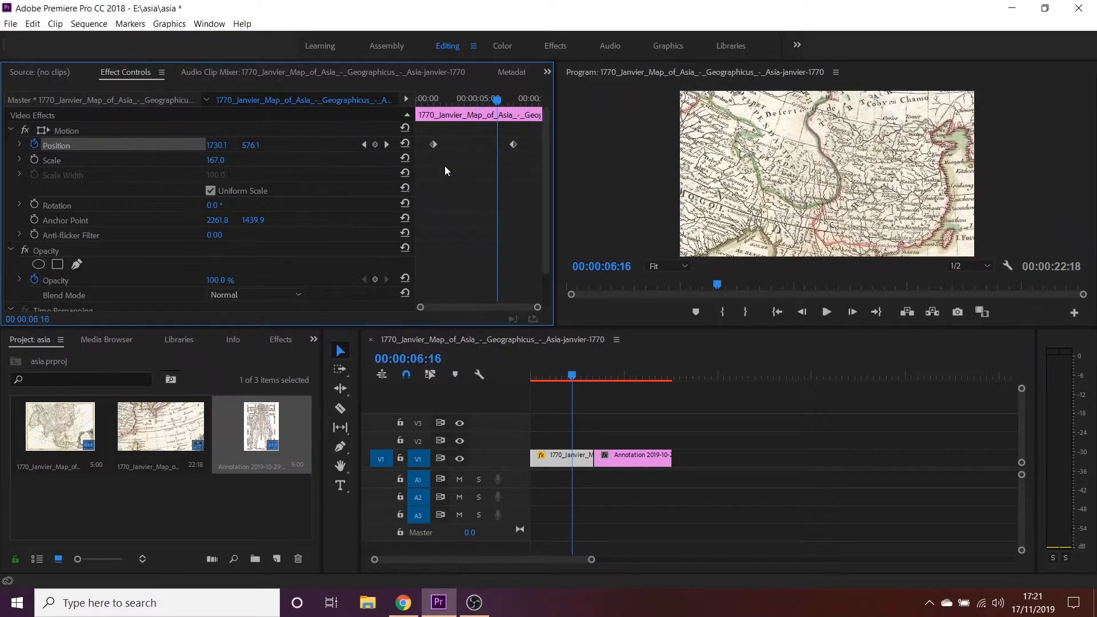
# Step: Apply Ease In temporal interpolation to the first position keyframe at 00:00:01:12
pyautogui.click(363, 145)
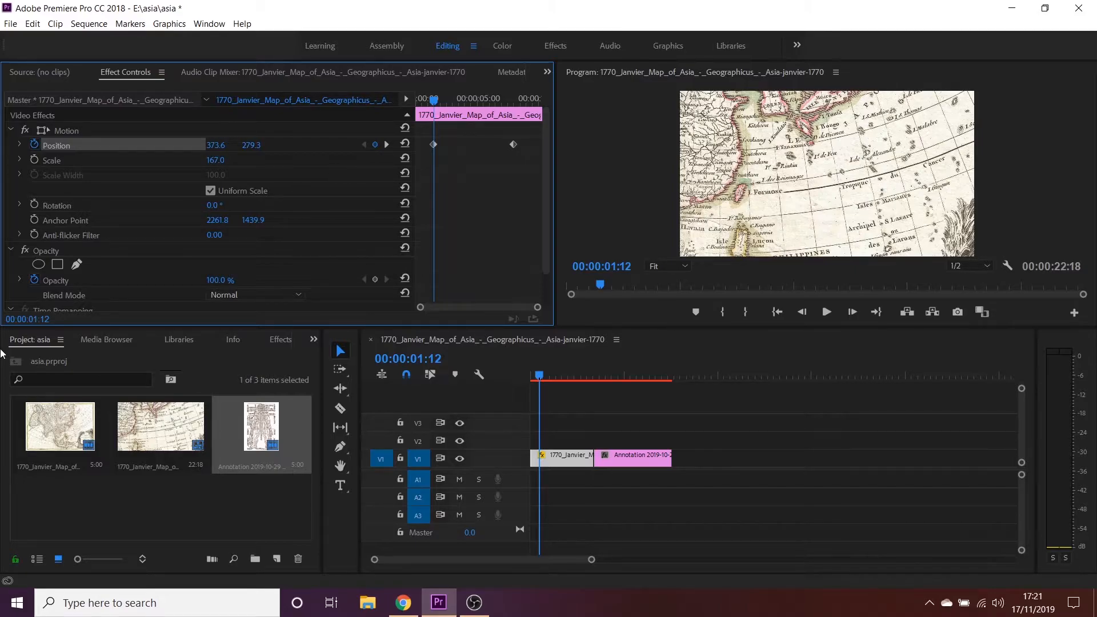
pyautogui.rightClick(434, 146)
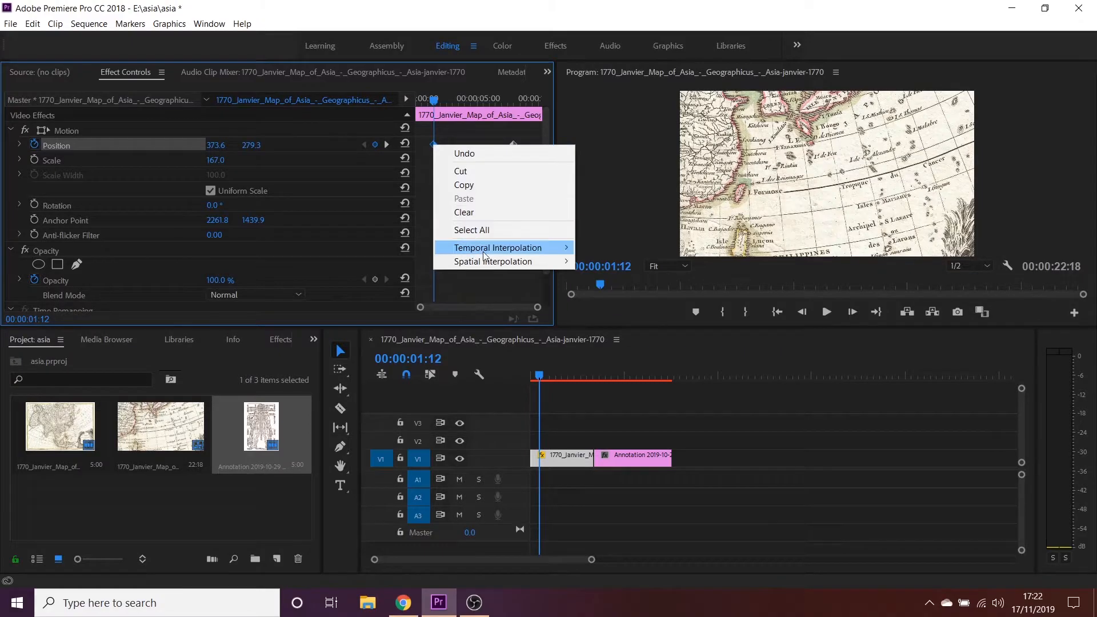
pyautogui.moveTo(482, 249)
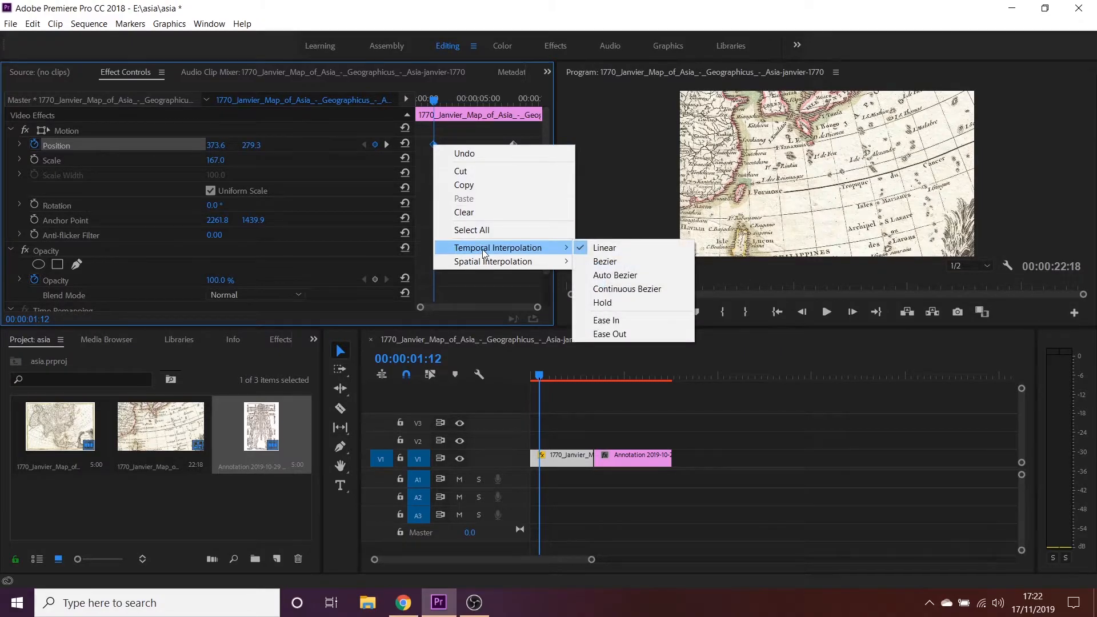
pyautogui.moveTo(530, 261)
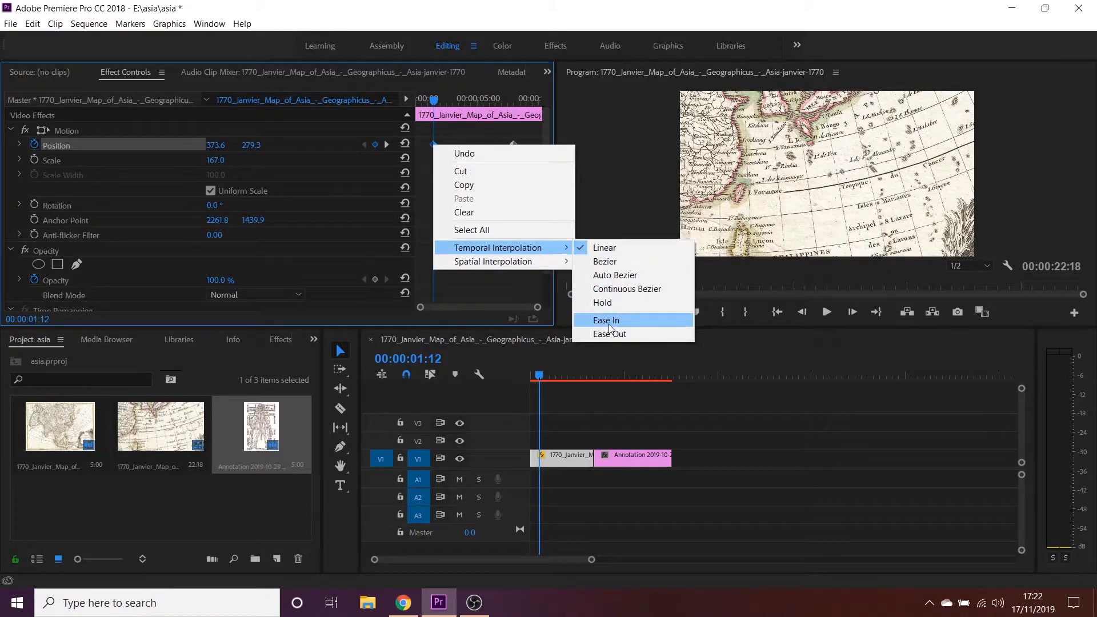
pyautogui.click(606, 321)
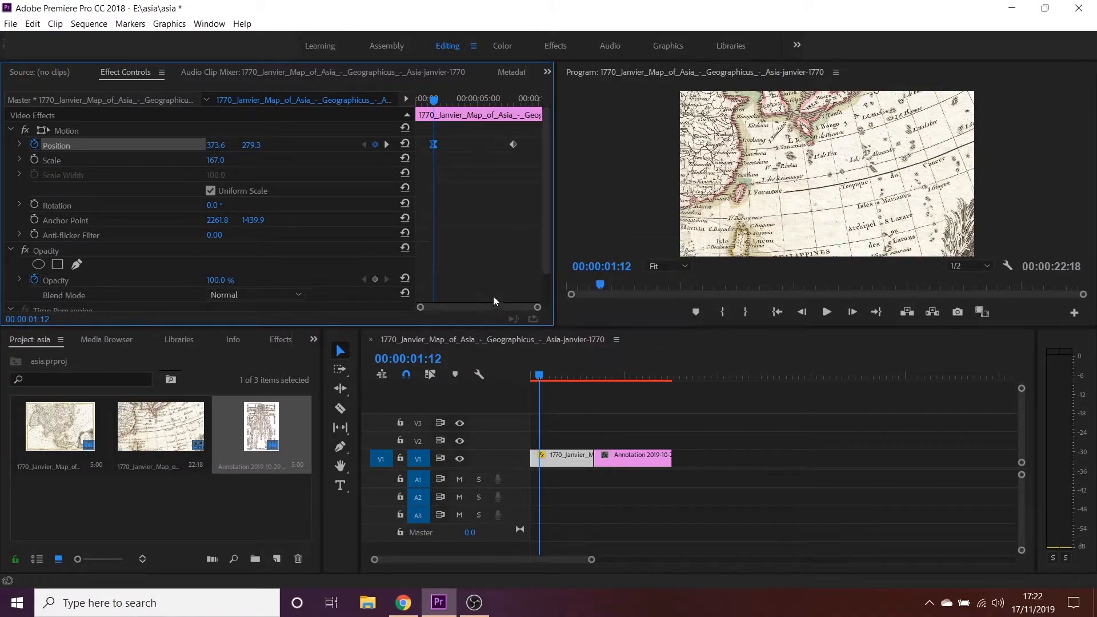
# Step: Apply Ease Out temporal interpolation to the first position keyframe at 00:00:01:12 and play the animation
pyautogui.rightClick(433, 144)
pyautogui.moveTo(508, 246)
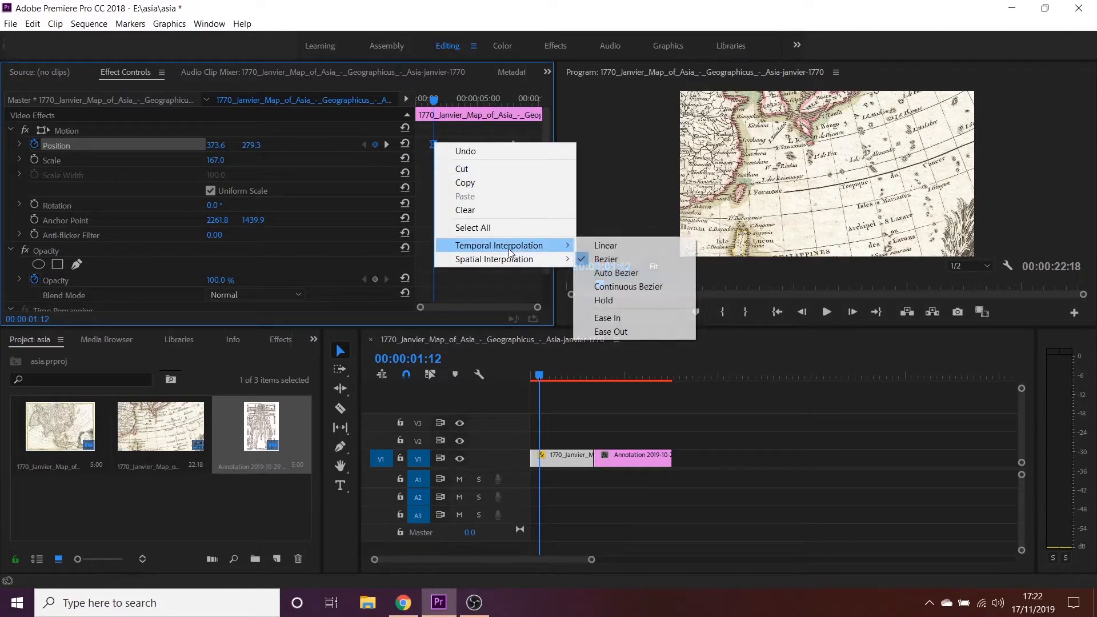
pyautogui.click(612, 331)
pyautogui.press('space')
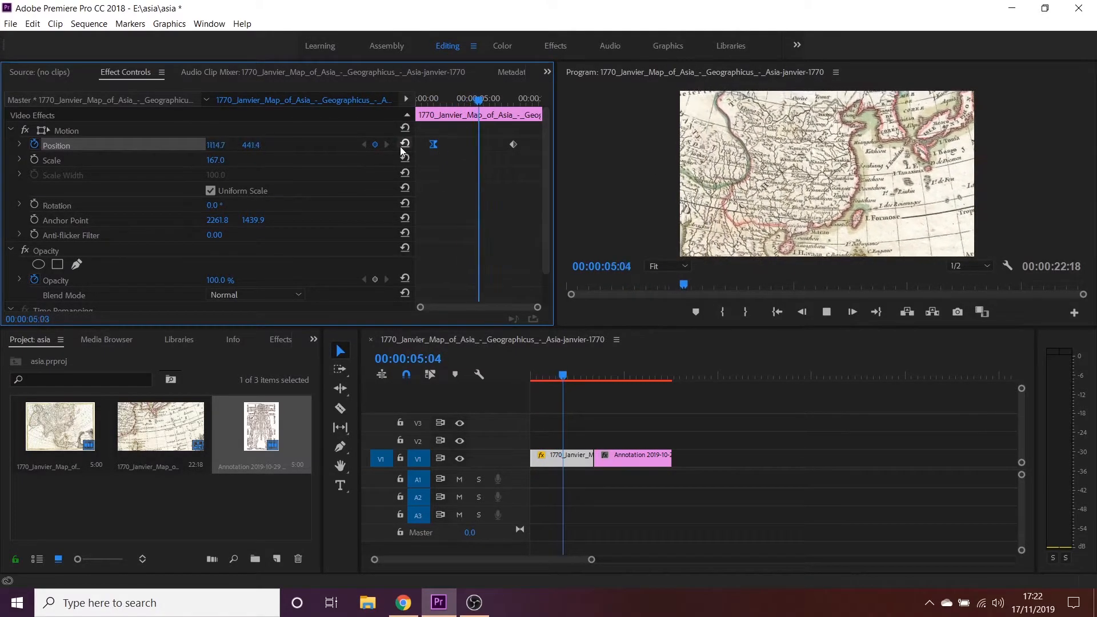
pyautogui.press('space')
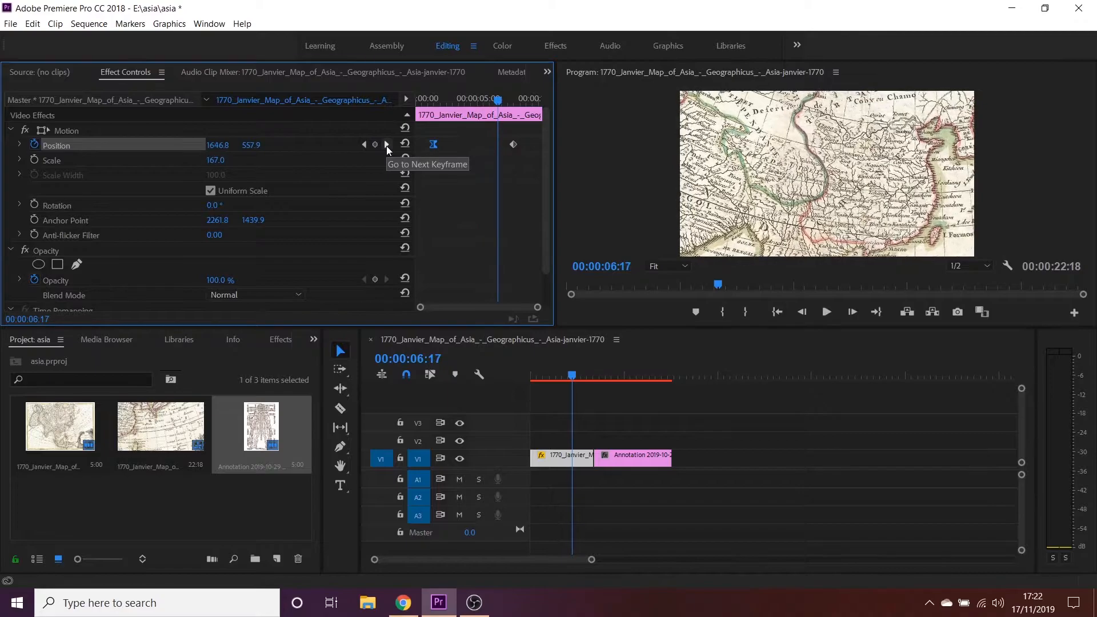
# Step: Apply both Ease In and Ease Out temporal interpolation to the second position keyframe at 00:00:08:00
pyautogui.click(386, 146)
pyautogui.rightClick(512, 144)
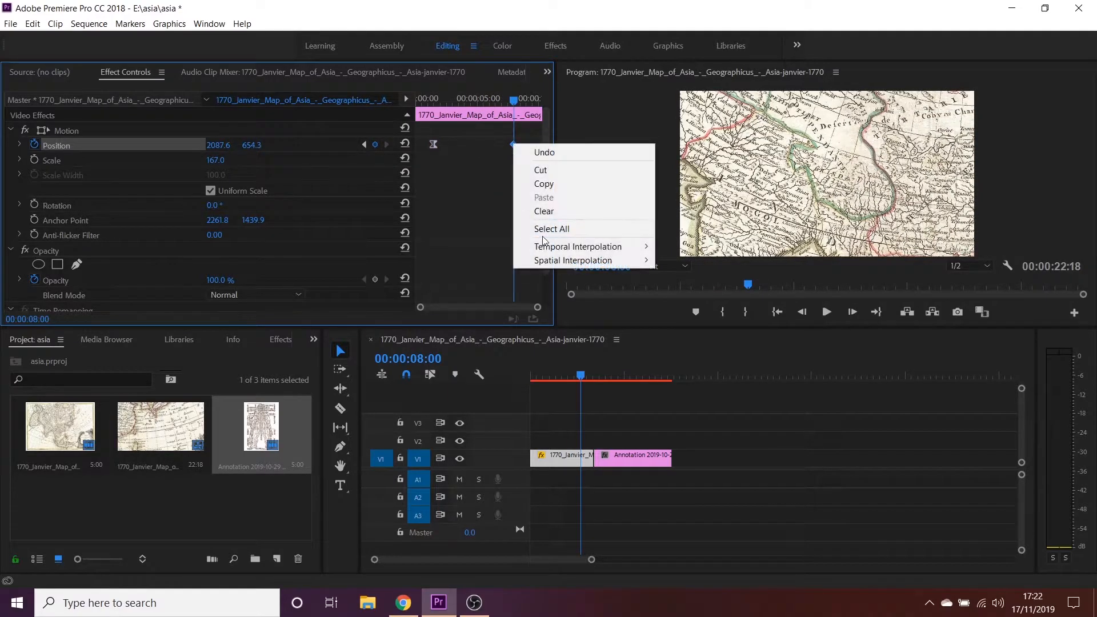
pyautogui.moveTo(548, 246)
pyautogui.click(706, 317)
pyautogui.rightClick(514, 145)
pyautogui.moveTo(571, 246)
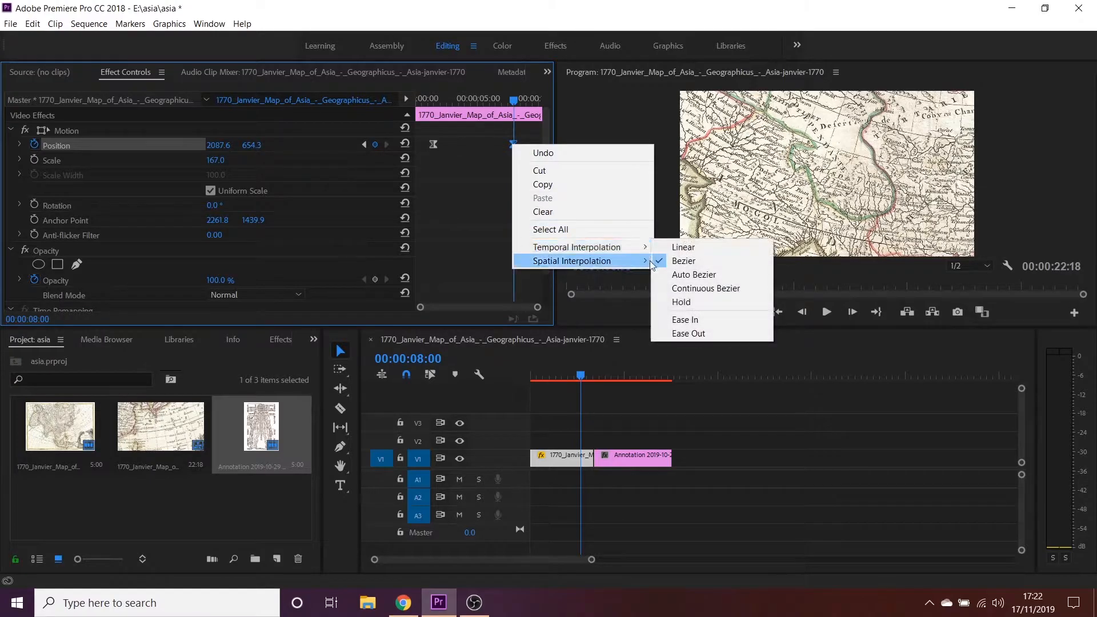
pyautogui.click(688, 333)
# Step: Move the two position keyframes to the map clip's start and end, and play the sequence from the beginning
pyautogui.moveTo(435, 144); pyautogui.dragTo(417, 146)
pyautogui.moveTo(515, 147); pyautogui.dragTo(542, 147)
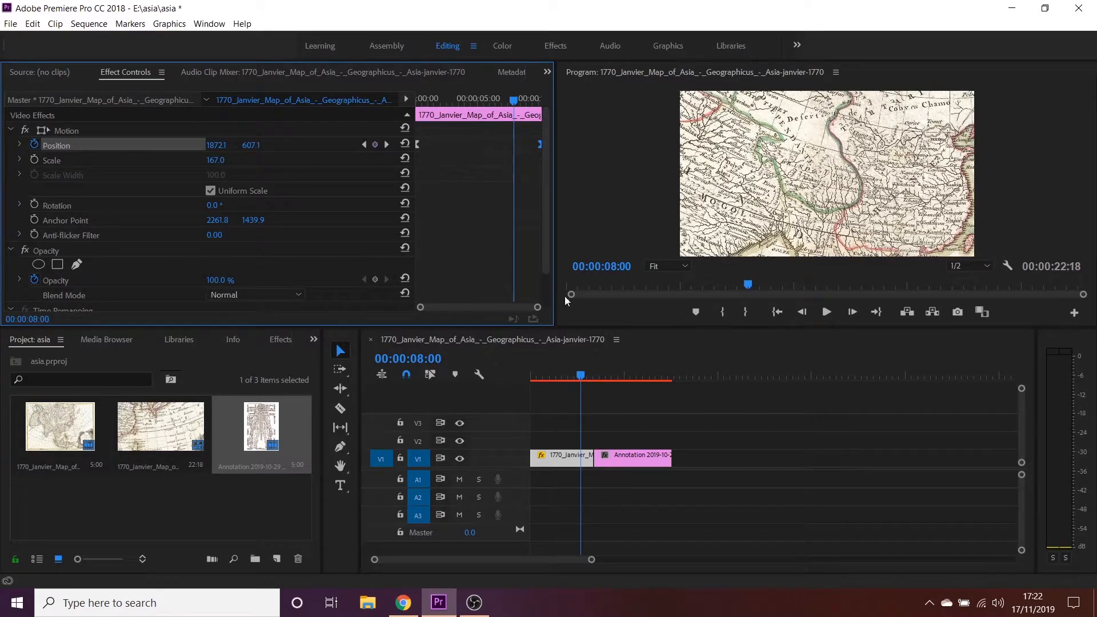
pyautogui.moveTo(570, 359); pyautogui.dragTo(459, 379)
pyautogui.press('space')
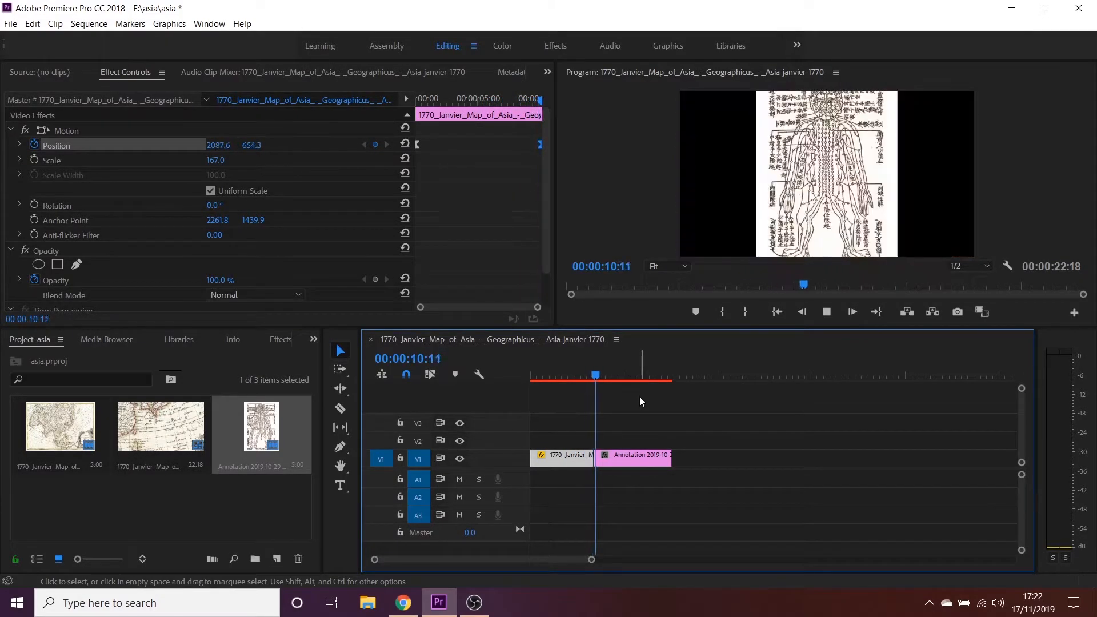
pyautogui.press('space')
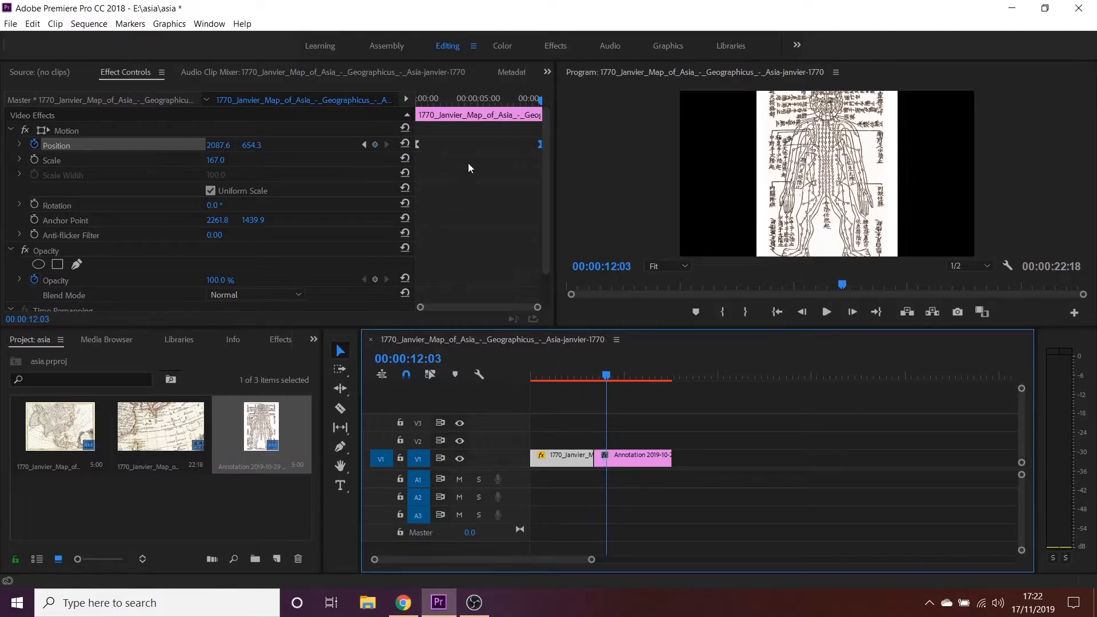
# Step: Show the position velocity graph and lengthen the first keyframe's ease handle to shift the speed peak towards the clip's end
pyautogui.click(437, 102)
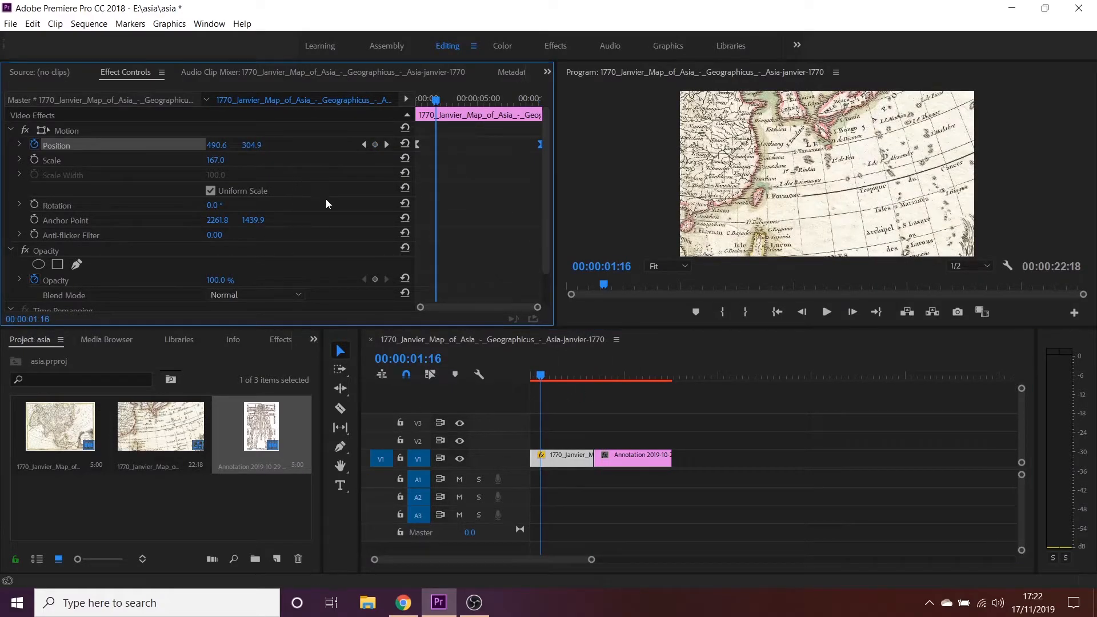
pyautogui.click(20, 145)
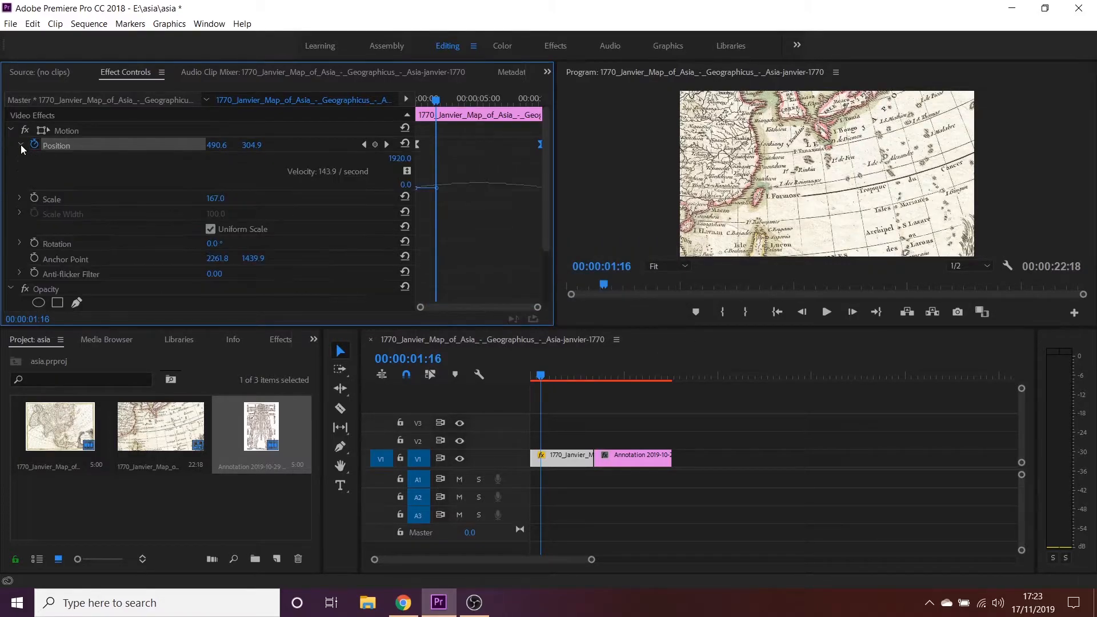
pyautogui.moveTo(536, 309); pyautogui.dragTo(520, 310)
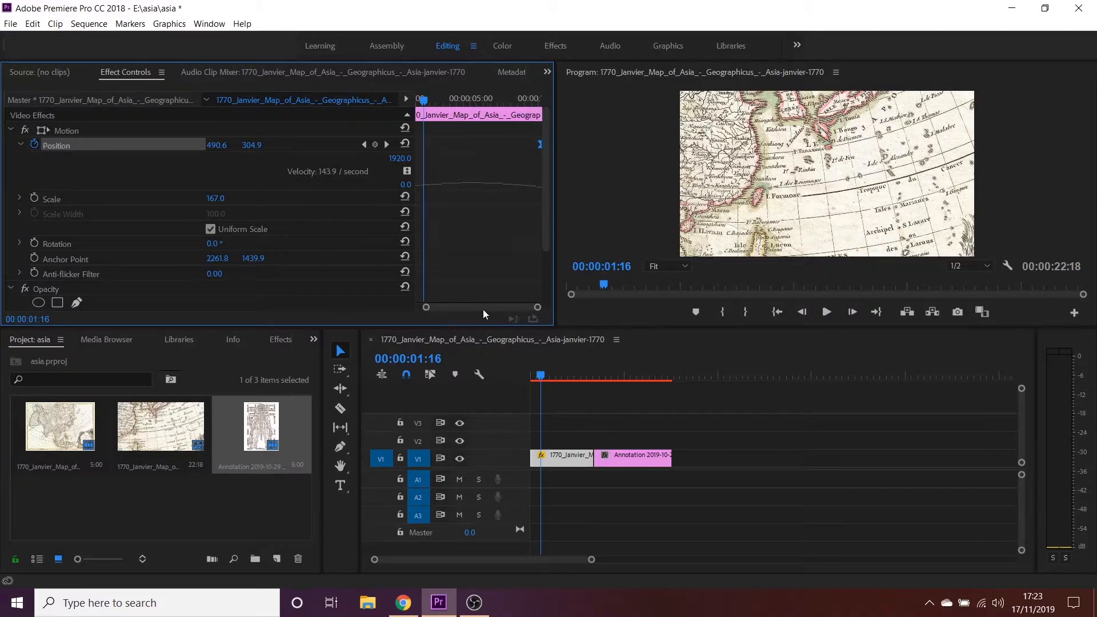
pyautogui.moveTo(426, 308); pyautogui.dragTo(420, 308)
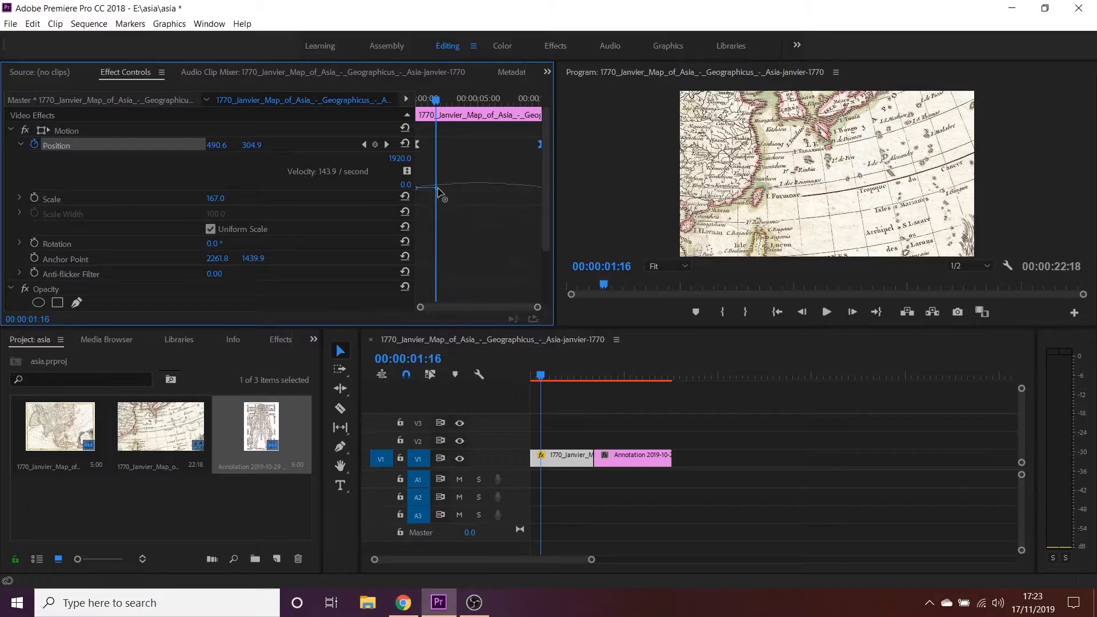
pyautogui.moveTo(439, 193); pyautogui.dragTo(490, 237)
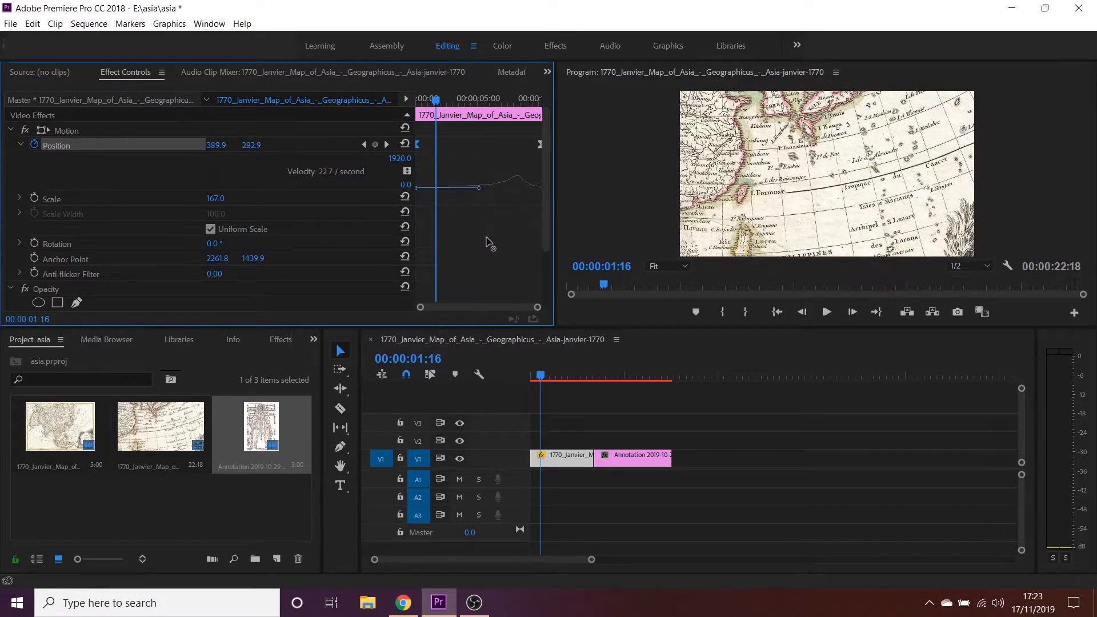
pyautogui.moveTo(481, 190); pyautogui.dragTo(495, 197)
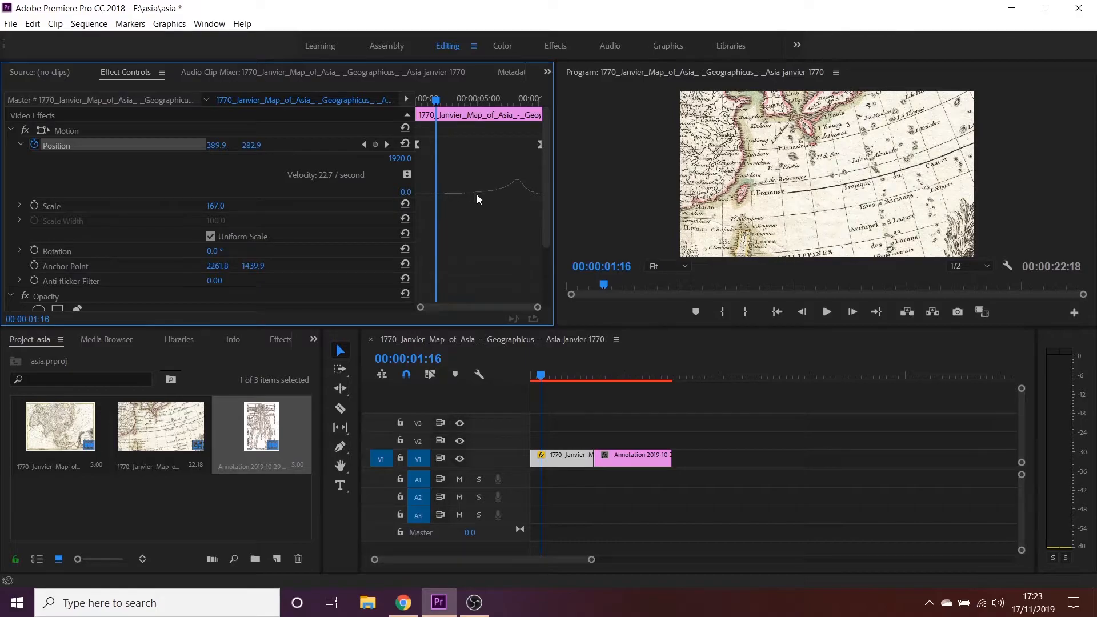
# Step: Widen the keyframe timeline of the map's effects and select the last position keyframe
pyautogui.click(160, 187)
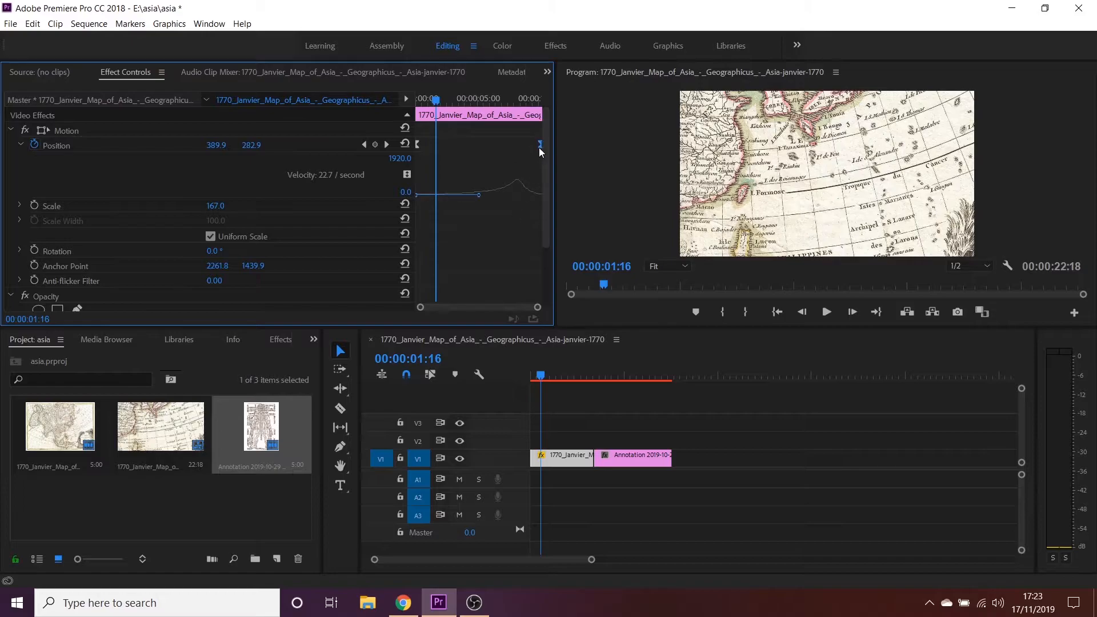
pyautogui.moveTo(421, 307); pyautogui.dragTo(466, 307)
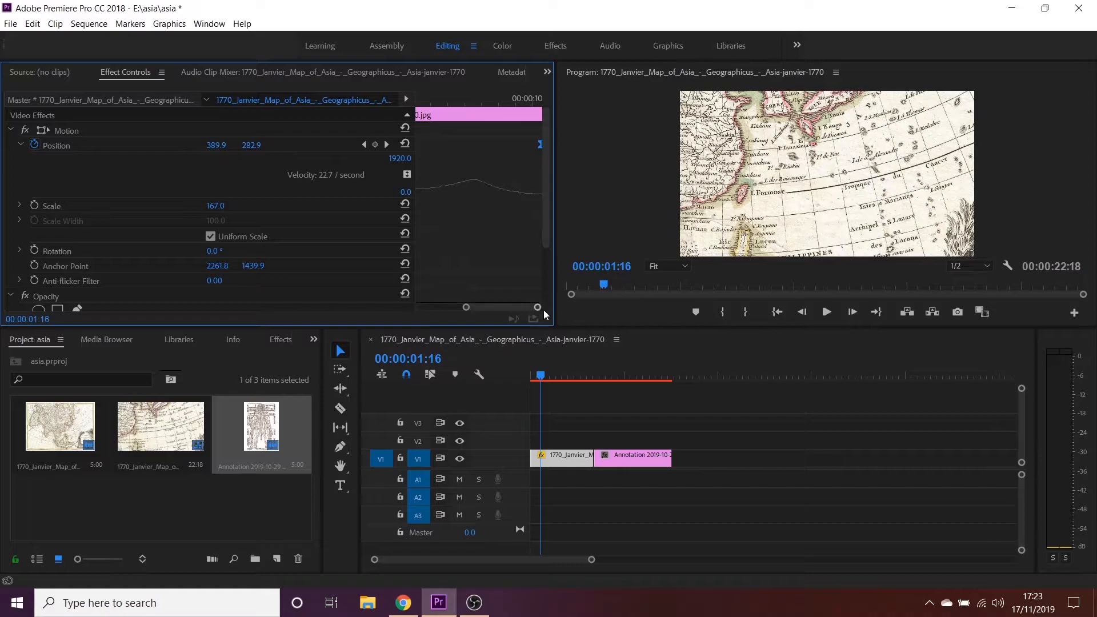
pyautogui.click(575, 455)
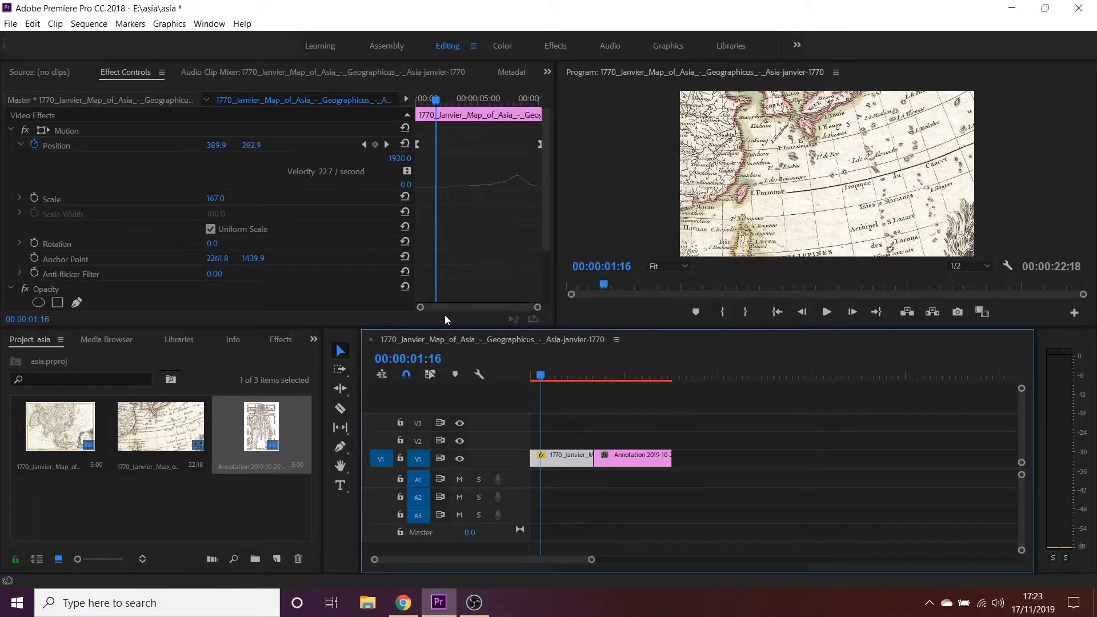
pyautogui.click(426, 312)
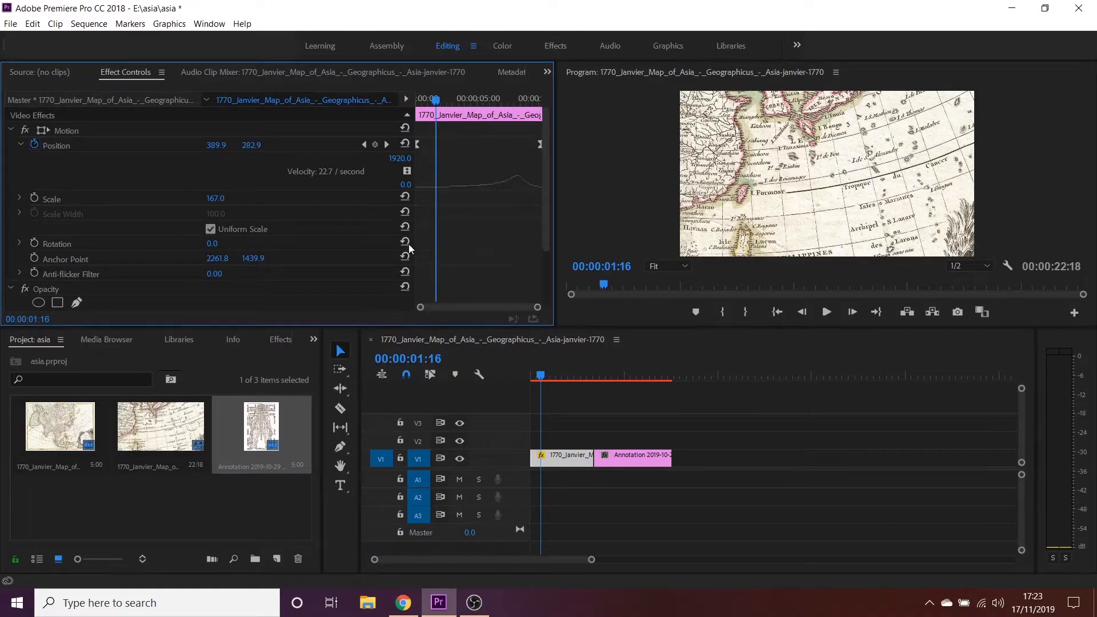
pyautogui.moveTo(415, 142); pyautogui.dragTo(211, 208)
pyautogui.moveTo(210, 309); pyautogui.dragTo(617, 313)
pyautogui.click(540, 143)
pyautogui.scroll(-1, 509, 212)
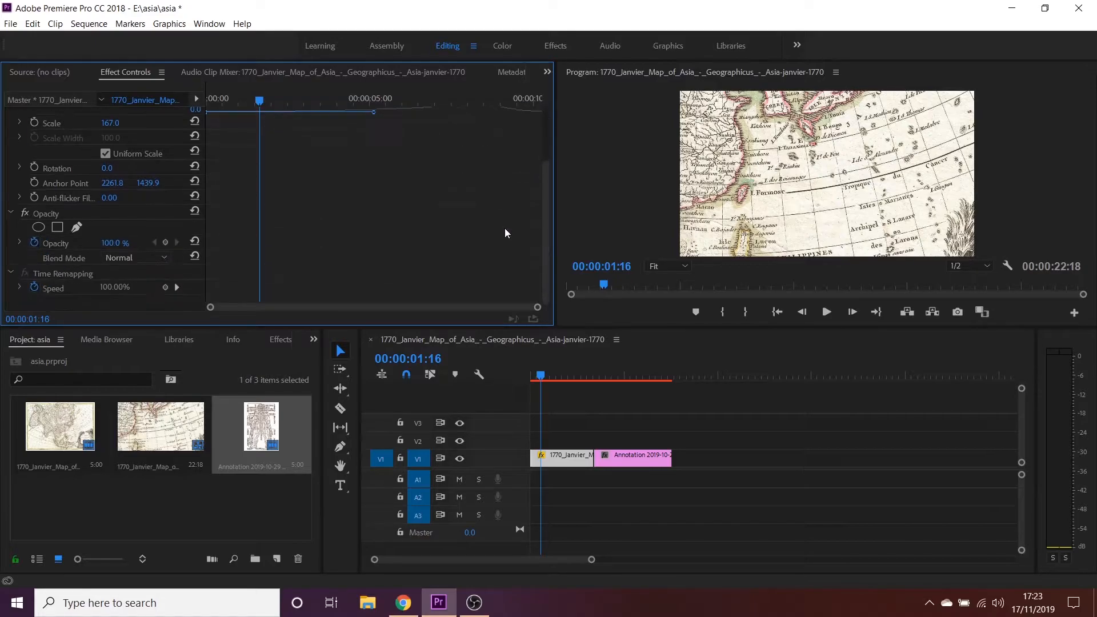
# Step: Move the annotation clip later on V1, extend the map clip past its last position keyframe, and select that keyframe
pyautogui.moveTo(617, 459)
pyautogui.mouseDown()
pyautogui.moveTo(688, 462)
pyautogui.moveTo(620, 457)
pyautogui.mouseUp()
pyautogui.click(552, 424)
pyautogui.click(559, 456)
pyautogui.click(471, 313)
pyautogui.click(446, 145)
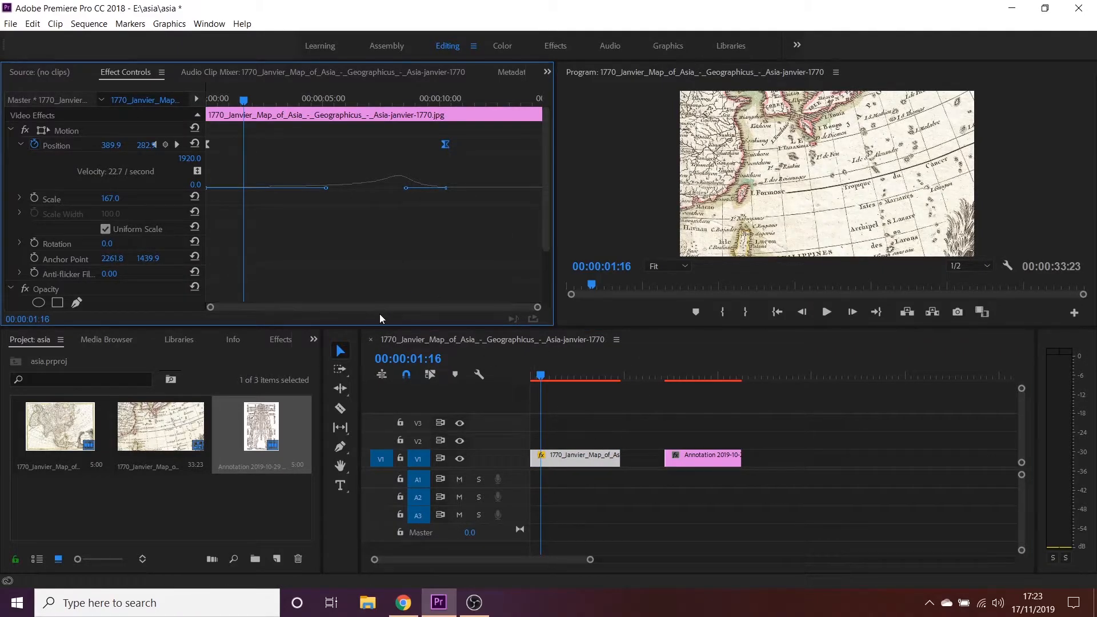
# Step: Stretch the last position keyframe's ease handle back towards the first one's for a sharp mid-move velocity peak, and play it
pyautogui.click(409, 197)
pyautogui.moveTo(445, 146); pyautogui.dragTo(444, 146)
pyautogui.moveTo(397, 201); pyautogui.dragTo(334, 210)
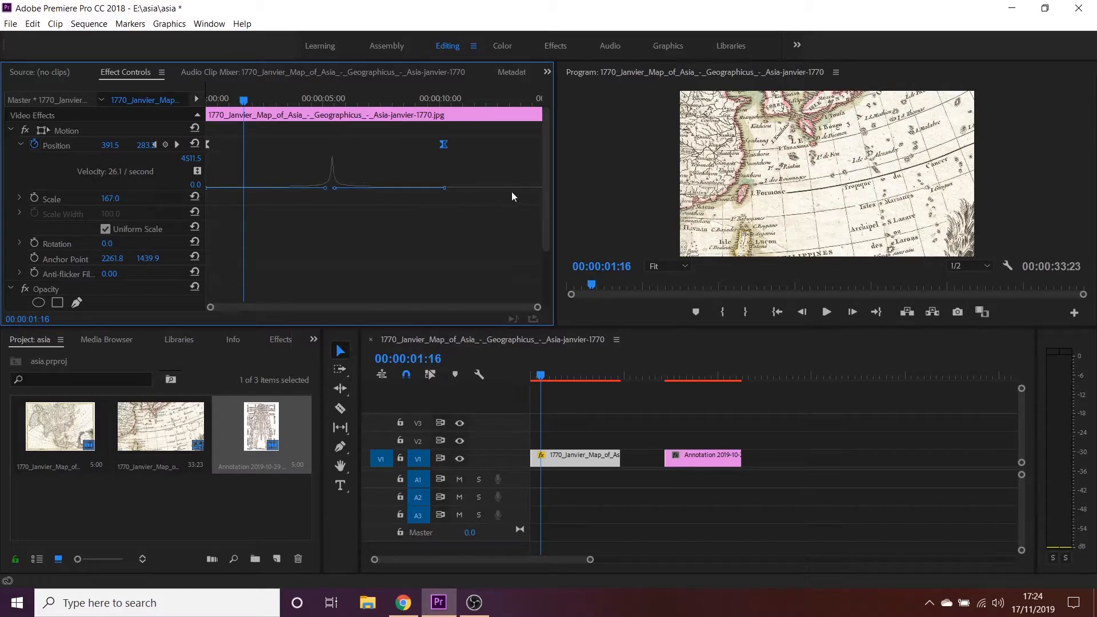
pyautogui.click(533, 376)
pyautogui.press('space')
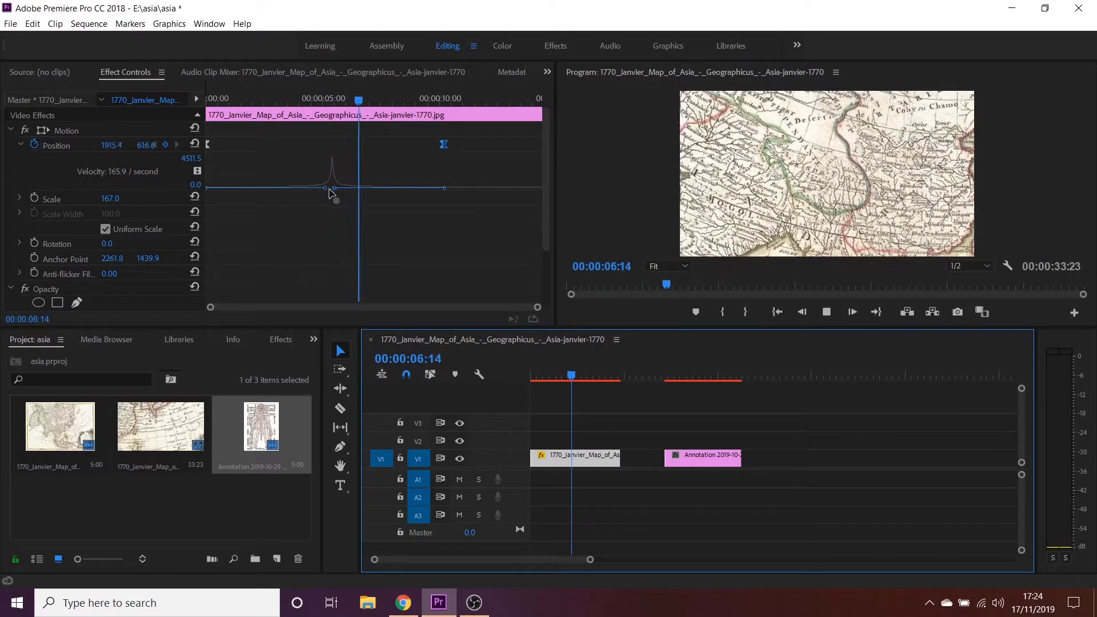
pyautogui.press('space')
# Step: Shorten both position keyframes' ease handles to soften the velocity peak, and play the map's movement again
pyautogui.moveTo(336, 189); pyautogui.dragTo(304, 191)
pyautogui.click(280, 101)
pyautogui.press('space')
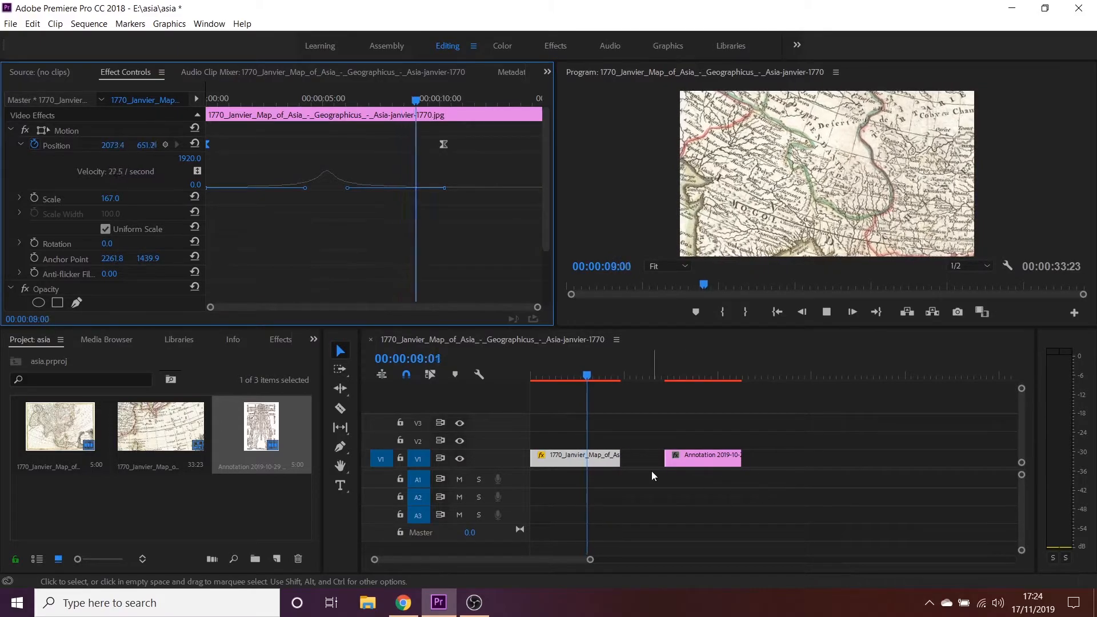
pyautogui.press('space')
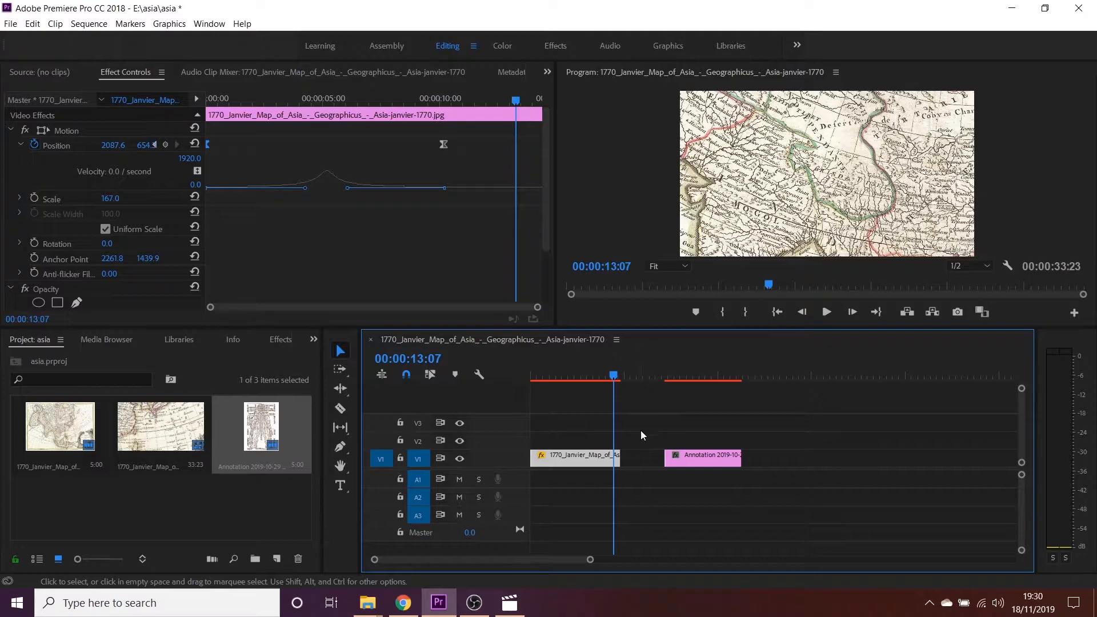
# Step: Move the annotation clip against the end of the map clip on V1 and play to 00:00:15:09
pyautogui.moveTo(704, 464)
pyautogui.mouseDown()
pyautogui.moveTo(714, 457)
pyautogui.moveTo(673, 459)
pyautogui.mouseUp()
pyautogui.press('space')
pyautogui.press('space')
# Step: Enlarge the annotation image to scale 229 and shift its position to 960, 1394
pyautogui.click(217, 161)
pyautogui.moveTo(207, 149); pyautogui.dragTo(457, 234)
pyautogui.moveTo(206, 164); pyautogui.dragTo(540, 145)
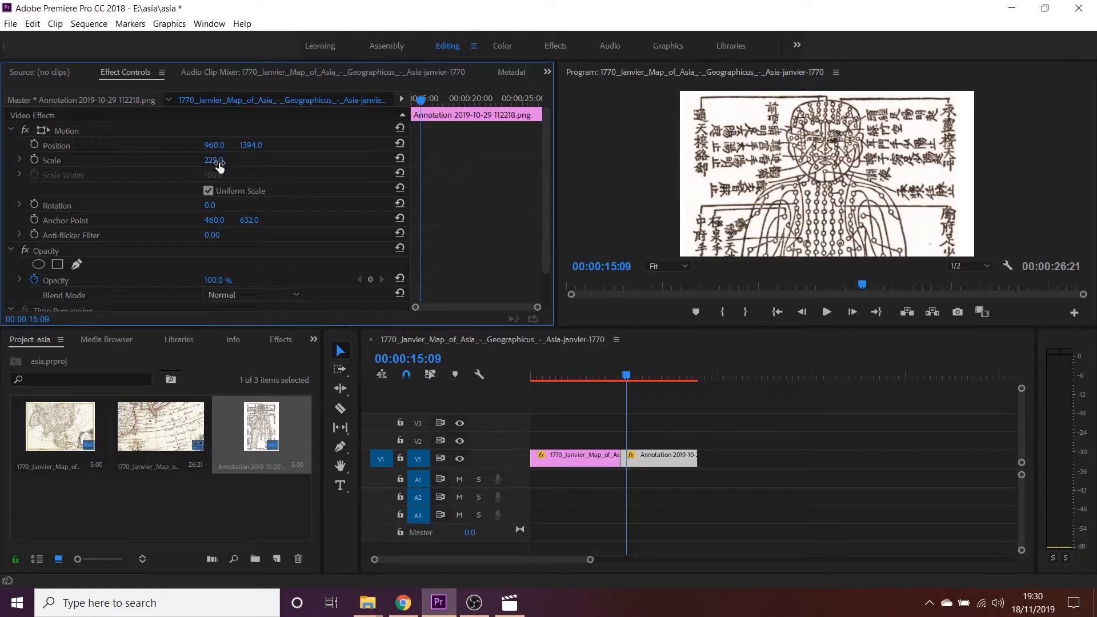
# Step: Set the annotation image's scale to 76 and its position to 960, 531 so it fits whole in the frame
pyautogui.moveTo(214, 160); pyautogui.dragTo(189, 160)
pyautogui.moveTo(249, 146); pyautogui.dragTo(185, 160)
pyautogui.moveTo(248, 145); pyautogui.dragTo(230, 145)
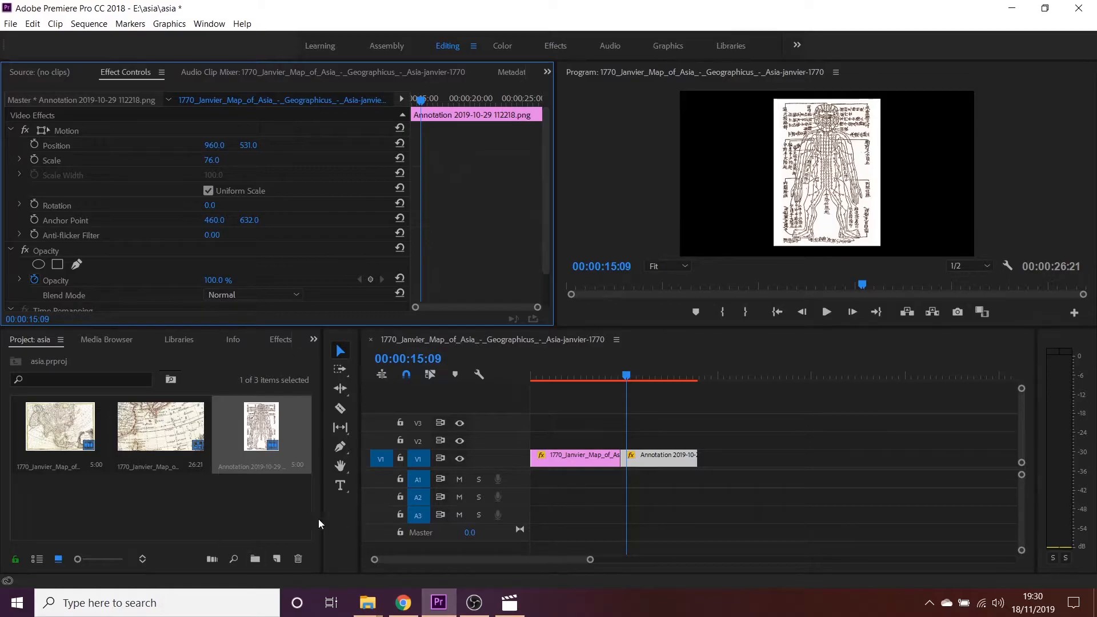
# Step: Create a Color Matte with the white FFFFFF sampled from the annotation image's background, keeping the default name
pyautogui.click(211, 510)
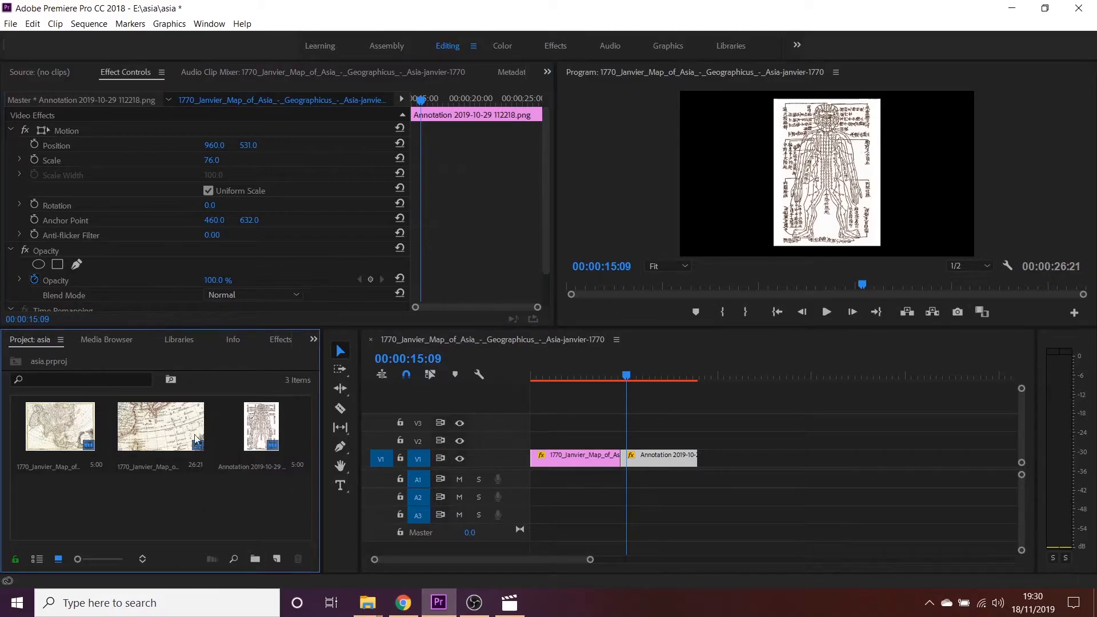
pyautogui.rightClick(160, 507)
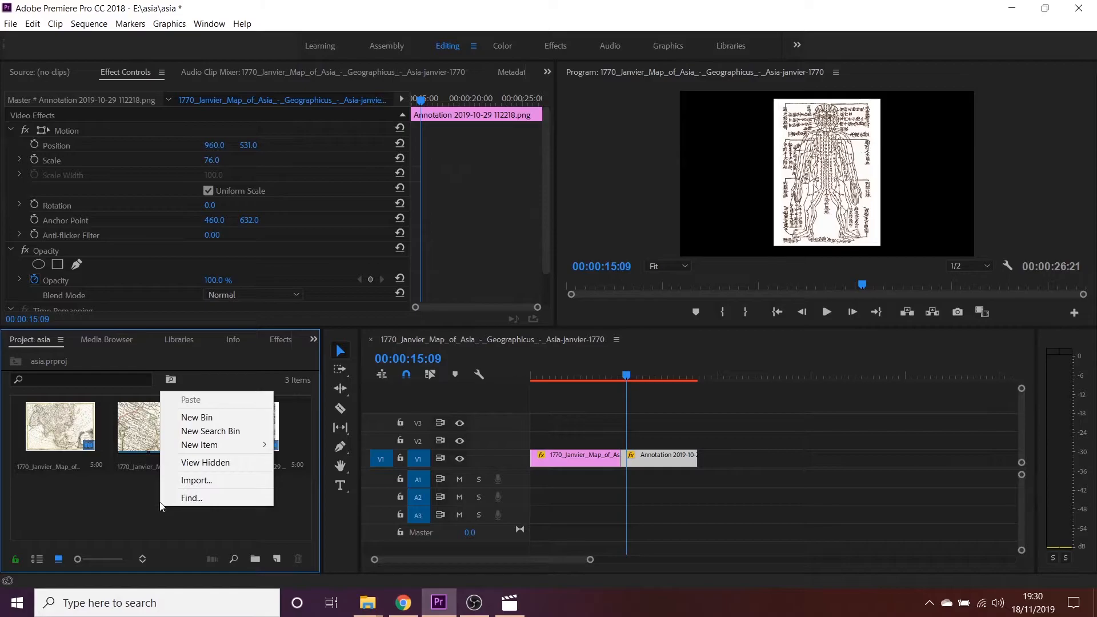
pyautogui.moveTo(217, 452)
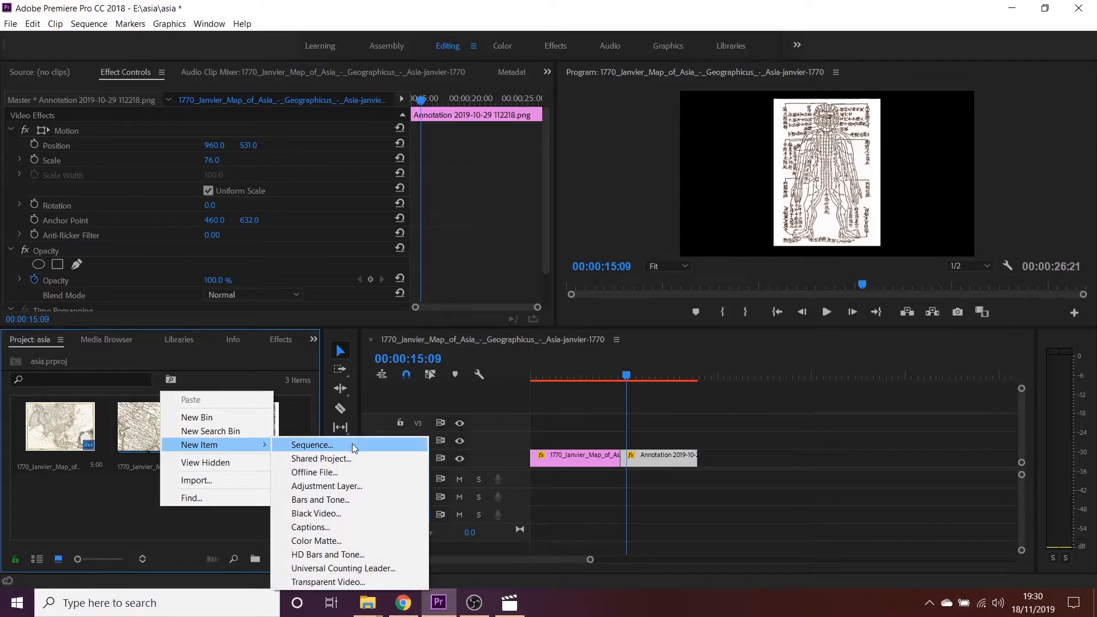
pyautogui.click(315, 540)
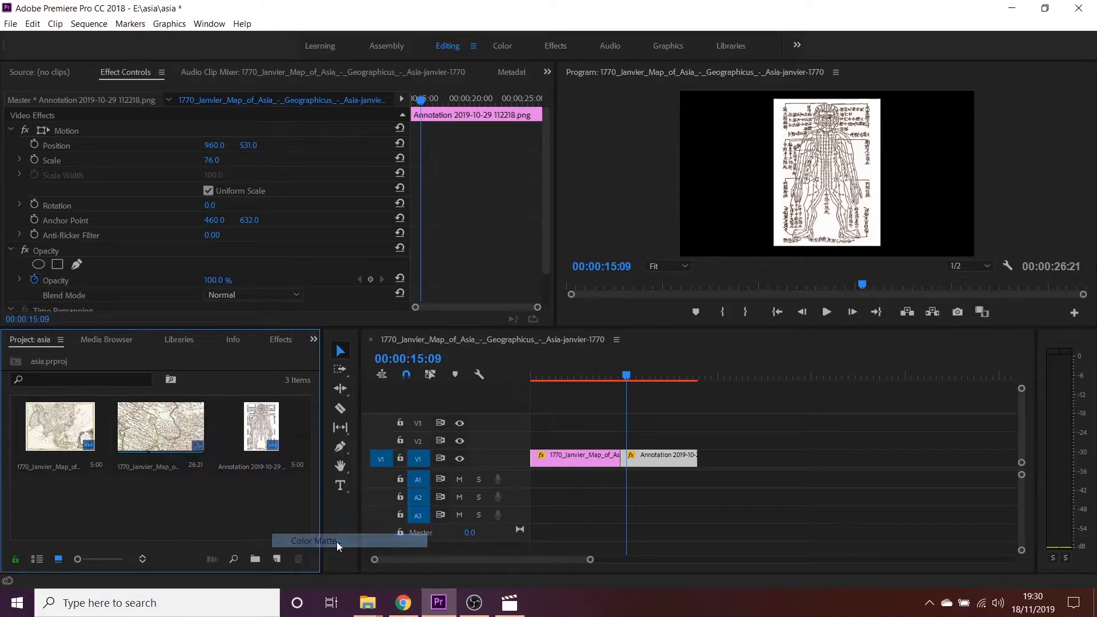
pyautogui.click(572, 352)
pyautogui.click(737, 438)
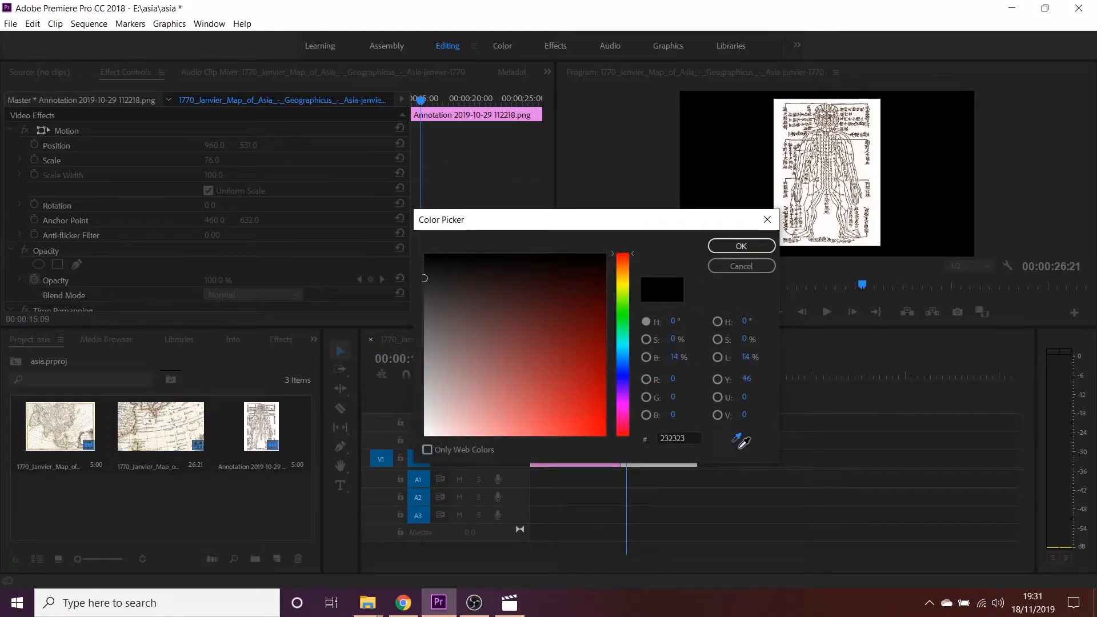
pyautogui.click(877, 172)
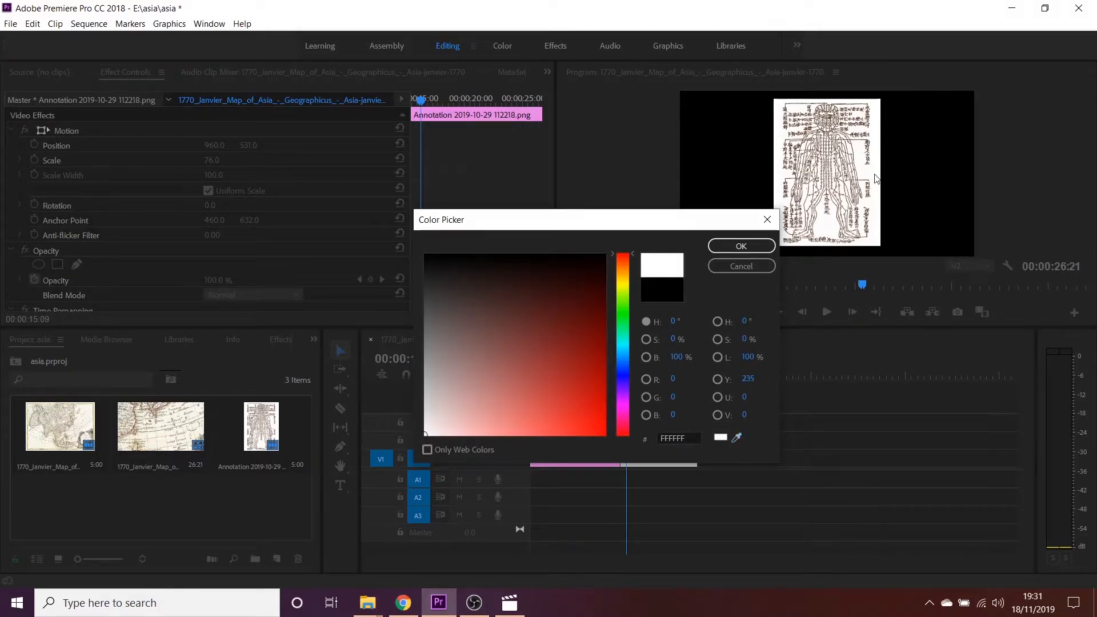
pyautogui.click(741, 246)
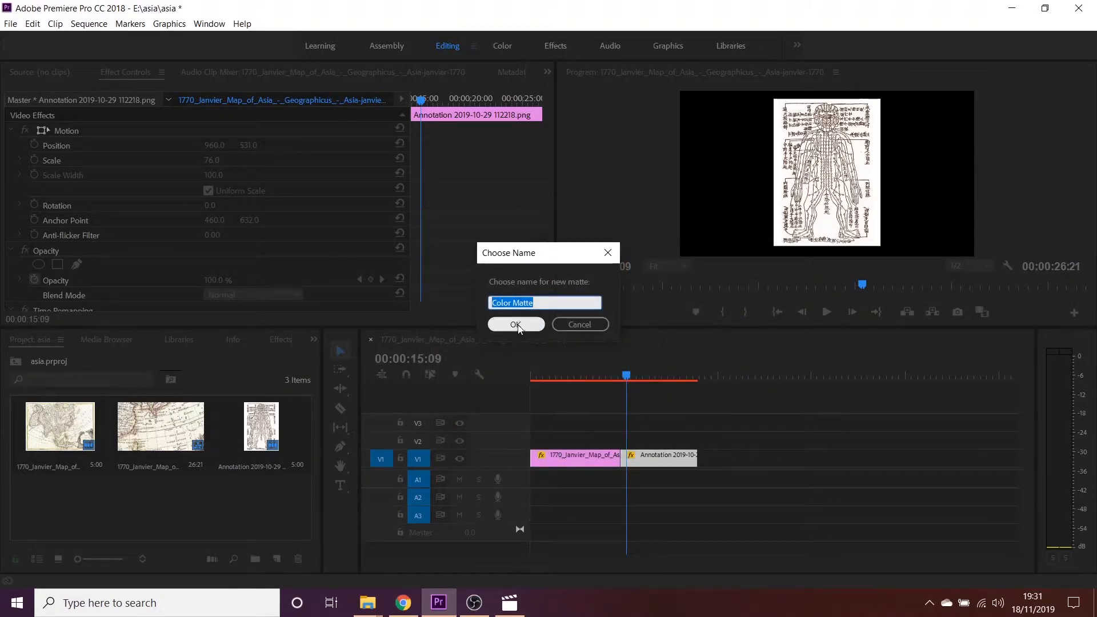
pyautogui.click(515, 324)
# Step: Move the annotation clip up to V2 and place the Color Matte beneath it on V1, matching its length
pyautogui.moveTo(69, 502)
pyautogui.mouseDown()
pyautogui.moveTo(596, 512)
pyautogui.moveTo(645, 449)
pyautogui.mouseUp()
pyautogui.moveTo(45, 503)
pyautogui.mouseDown()
pyautogui.moveTo(57, 491)
pyautogui.moveTo(697, 459)
pyautogui.mouseUp()
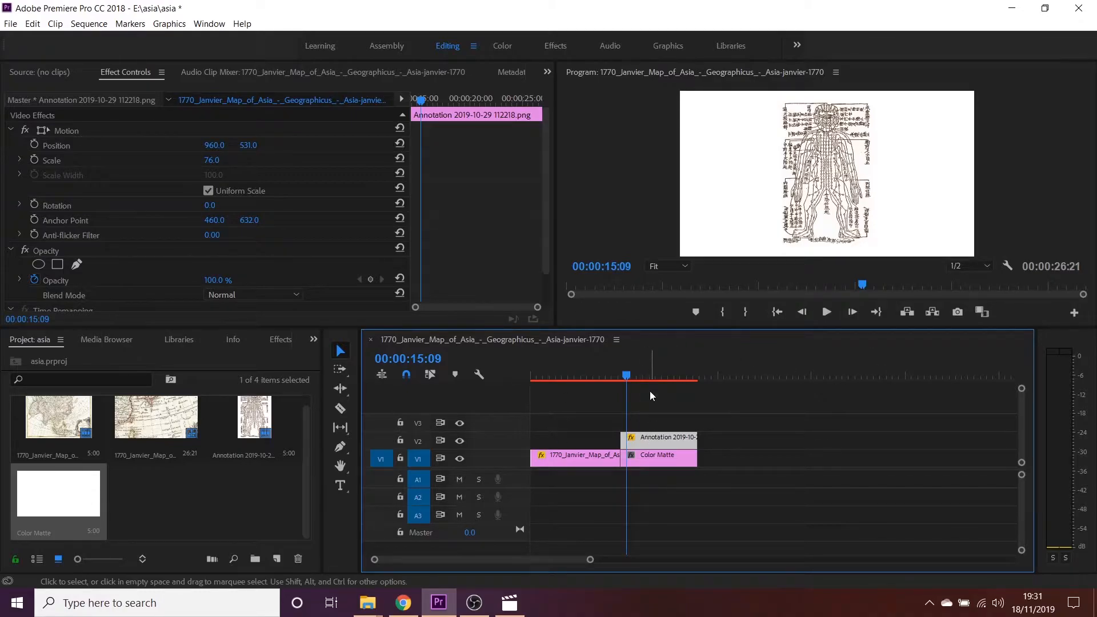
pyautogui.moveTo(499, 467); pyautogui.dragTo(499, 484)
# Step: Import arrow-27316_960_720 and place it on V3 at the start of the annotation clip
pyautogui.rightClick(162, 483)
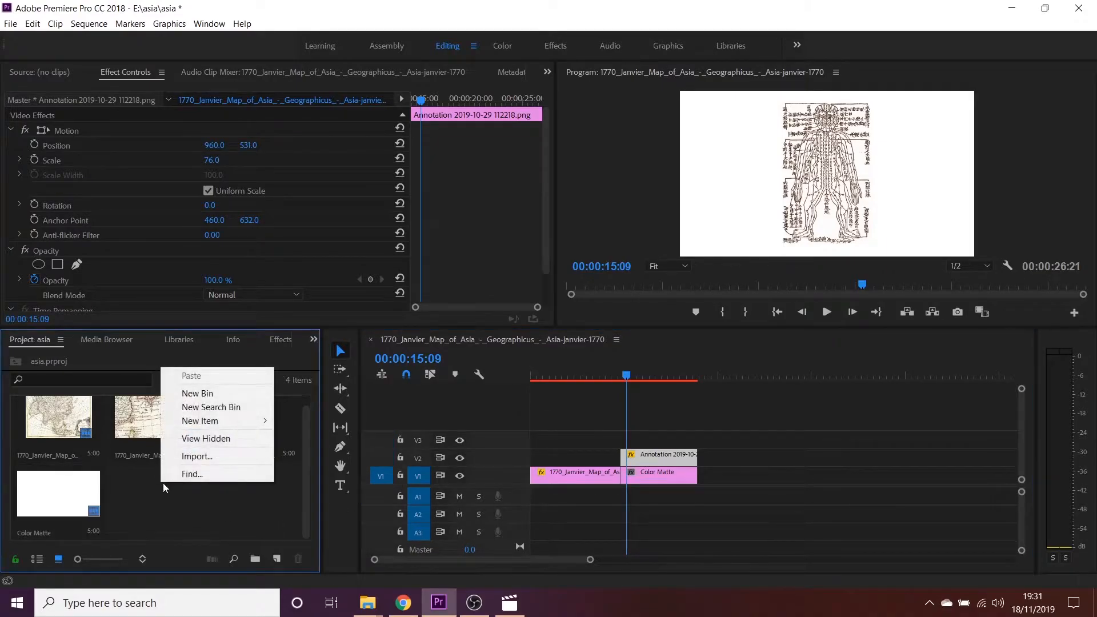
pyautogui.click(254, 456)
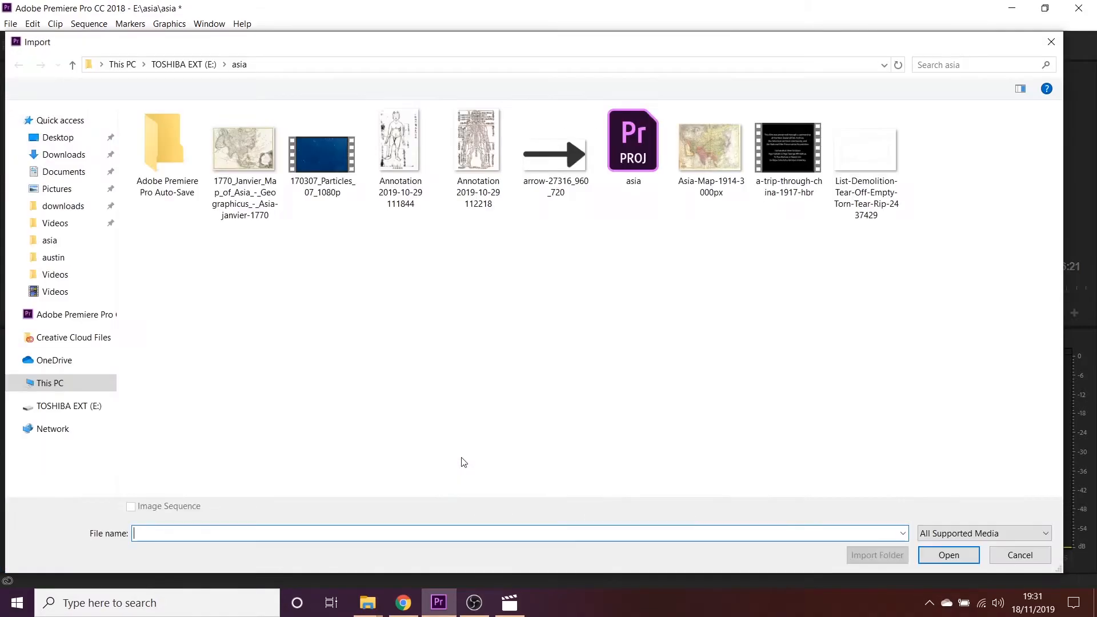
pyautogui.click(557, 162)
pyautogui.doubleClick(558, 162)
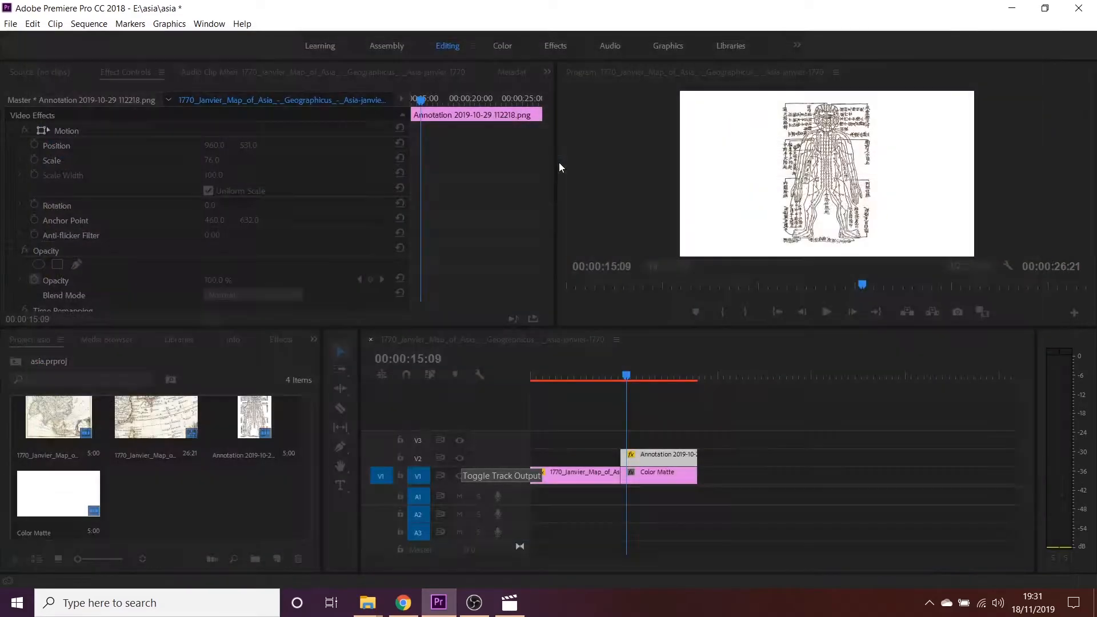
pyautogui.moveTo(174, 490); pyautogui.dragTo(622, 438)
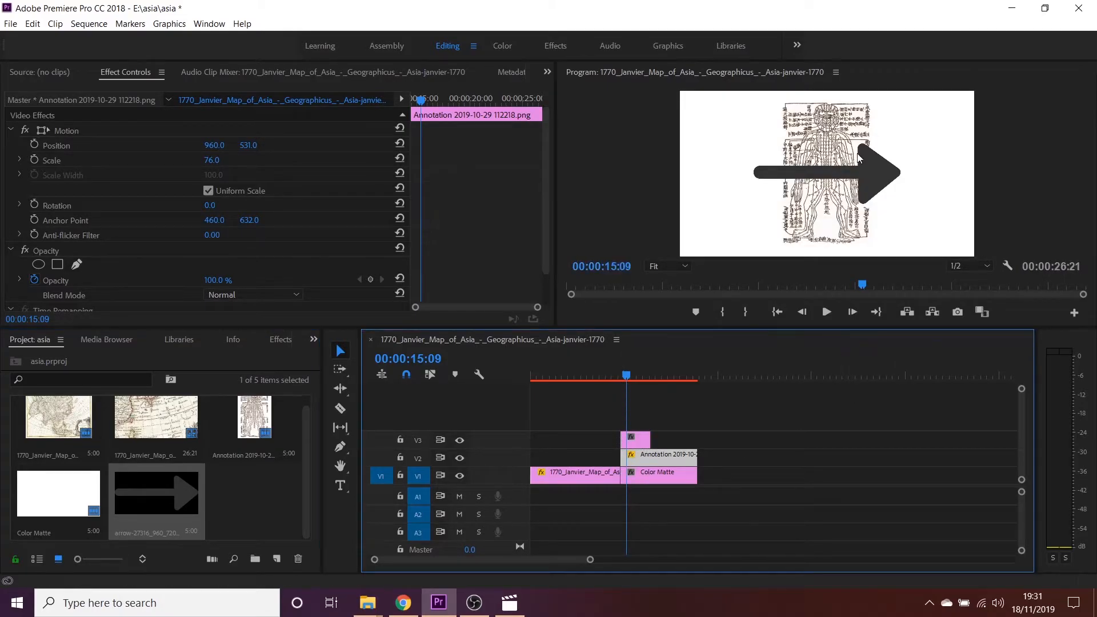
# Step: Scale the arrow to 45.7 and place it at 722.3, 200.2, pointing at the figure's head
pyautogui.click(866, 176)
pyautogui.moveTo(753, 135); pyautogui.dragTo(767, 153)
pyautogui.moveTo(857, 177); pyautogui.dragTo(799, 126)
pyautogui.moveTo(759, 136)
pyautogui.mouseDown()
pyautogui.moveTo(747, 122)
pyautogui.moveTo(771, 124)
pyautogui.mouseUp()
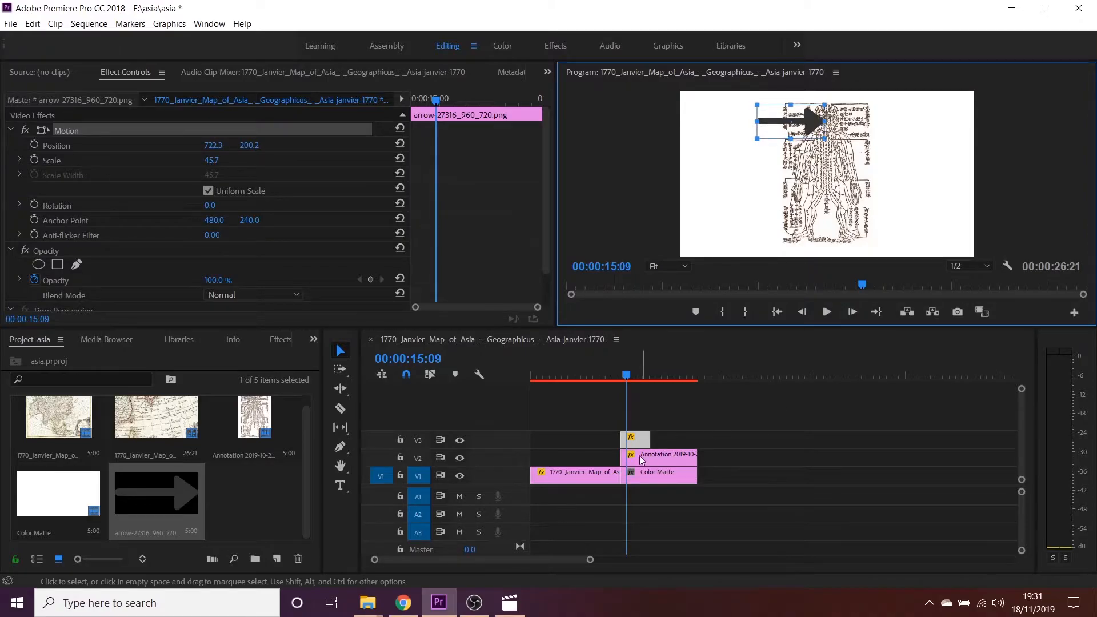
# Step: Extend the arrow clip on V3 to the end of the annotation clip and play back the section
pyautogui.scroll(3, 643, 461)
pyautogui.moveTo(673, 432); pyautogui.dragTo(783, 436)
pyautogui.click(585, 374)
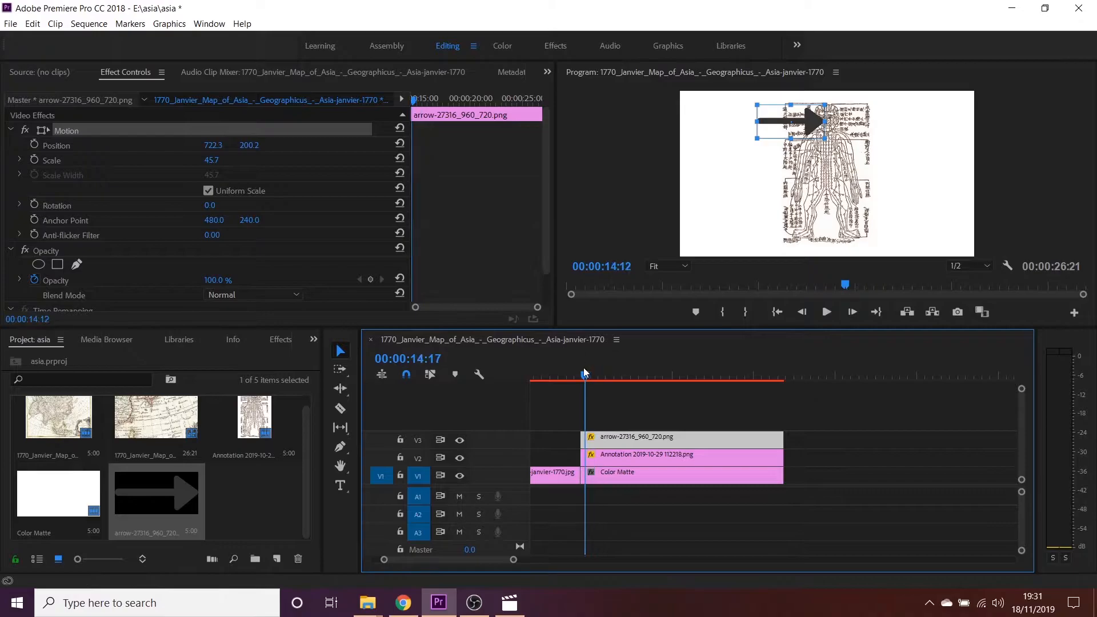
pyautogui.moveTo(583, 372); pyautogui.dragTo(573, 371)
pyautogui.press('space')
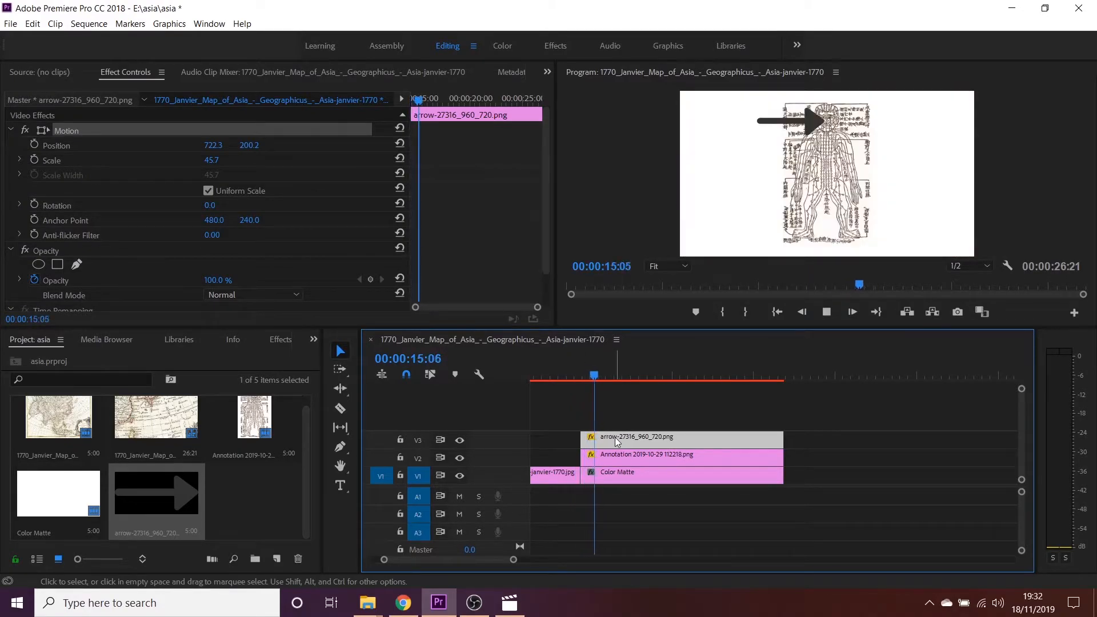
pyautogui.press('space')
# Step: Keyframe the arrow's opacity from 0% at the clip's start to 100% at 00:00:17:06
pyautogui.click(218, 281)
pyautogui.moveTo(217, 281); pyautogui.dragTo(41, 284)
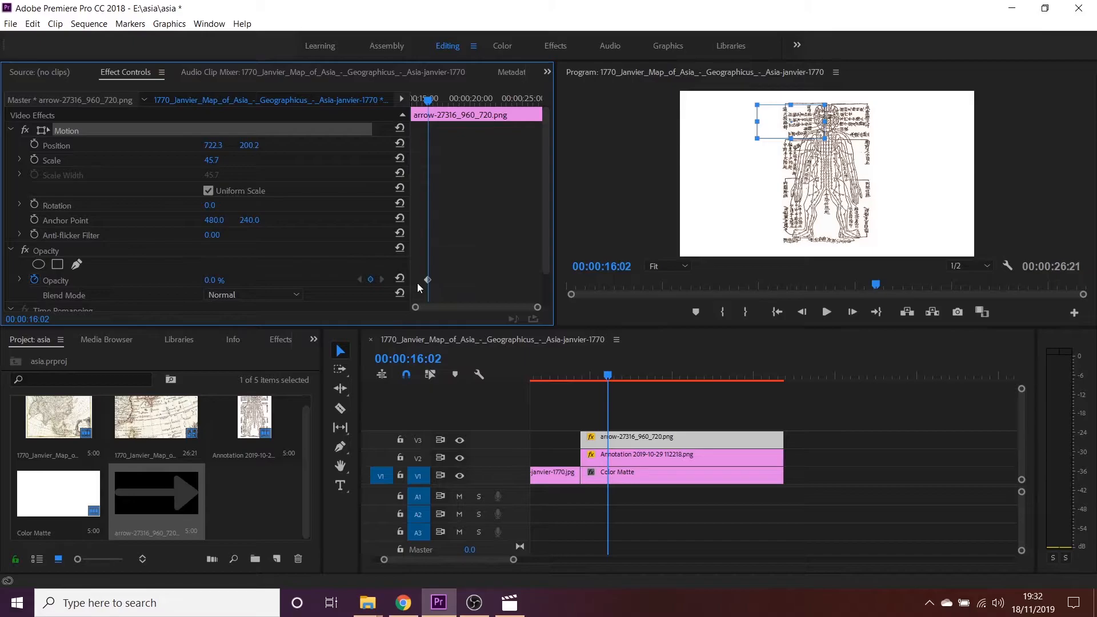
pyautogui.moveTo(428, 280); pyautogui.dragTo(410, 285)
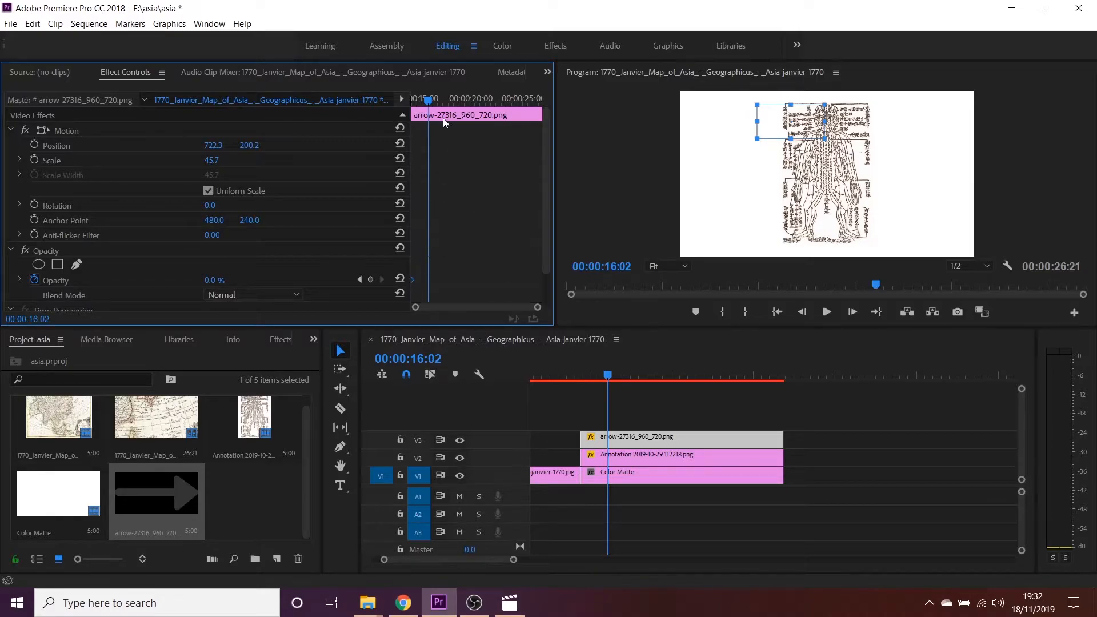
pyautogui.moveTo(438, 100); pyautogui.dragTo(441, 101)
pyautogui.moveTo(214, 280); pyautogui.dragTo(246, 280)
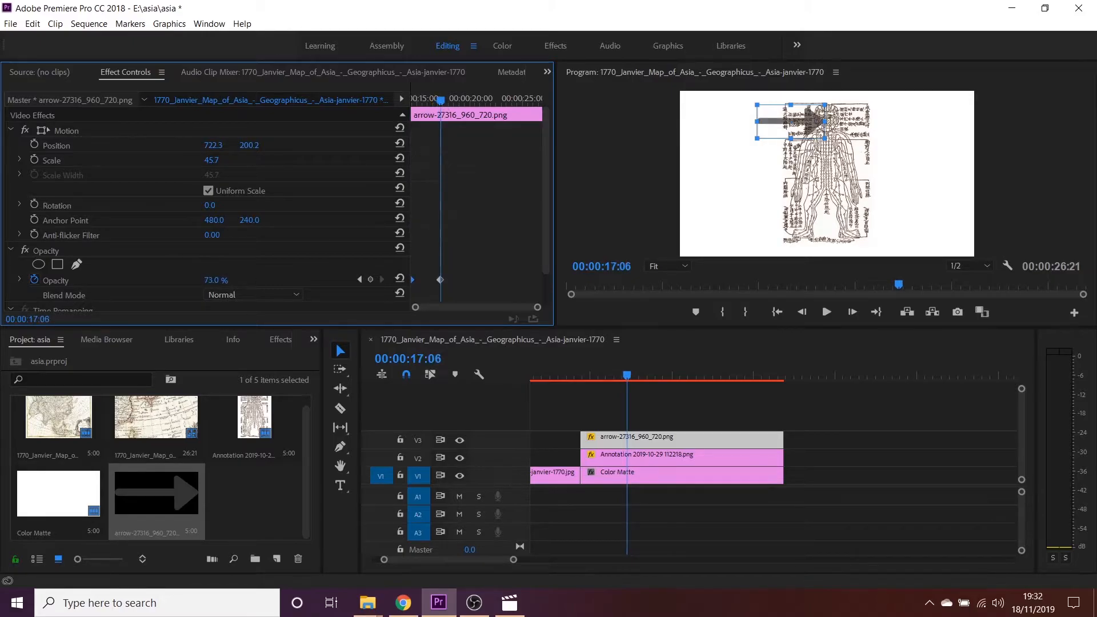
# Step: Play back the arrow's fade-in and nudge the arrow's vertical position to 201.2
pyautogui.click(580, 373)
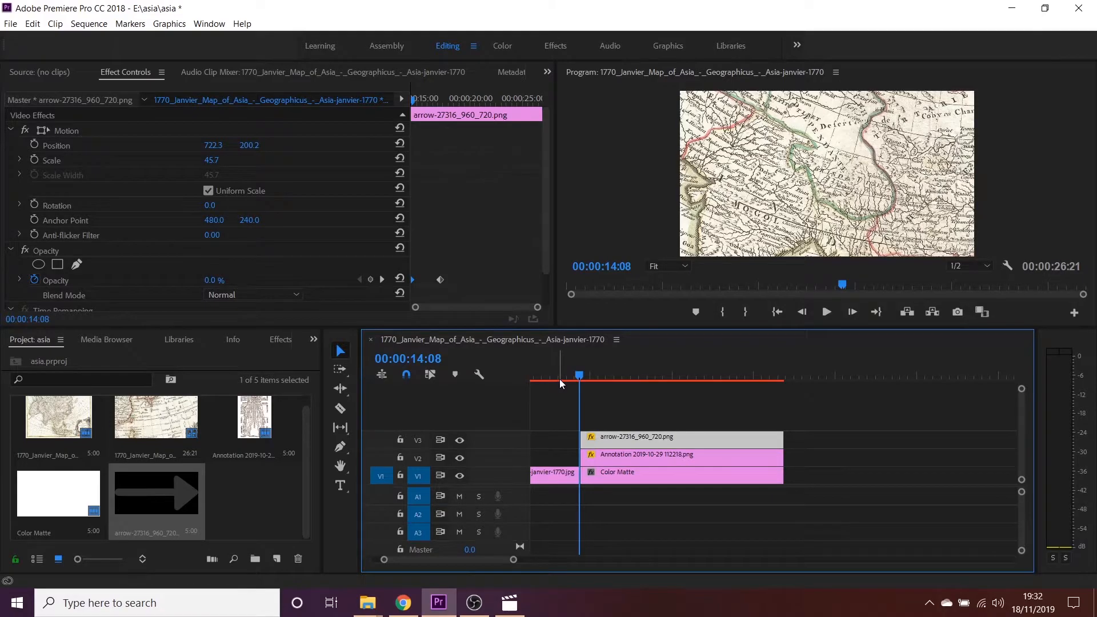
pyautogui.press('space')
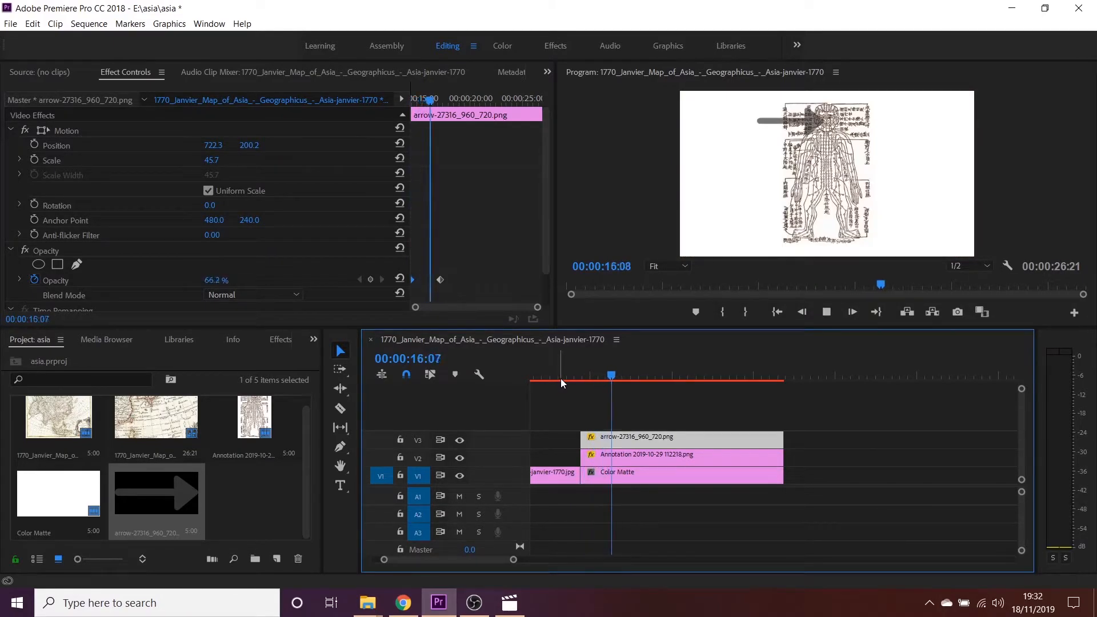
pyautogui.press('space')
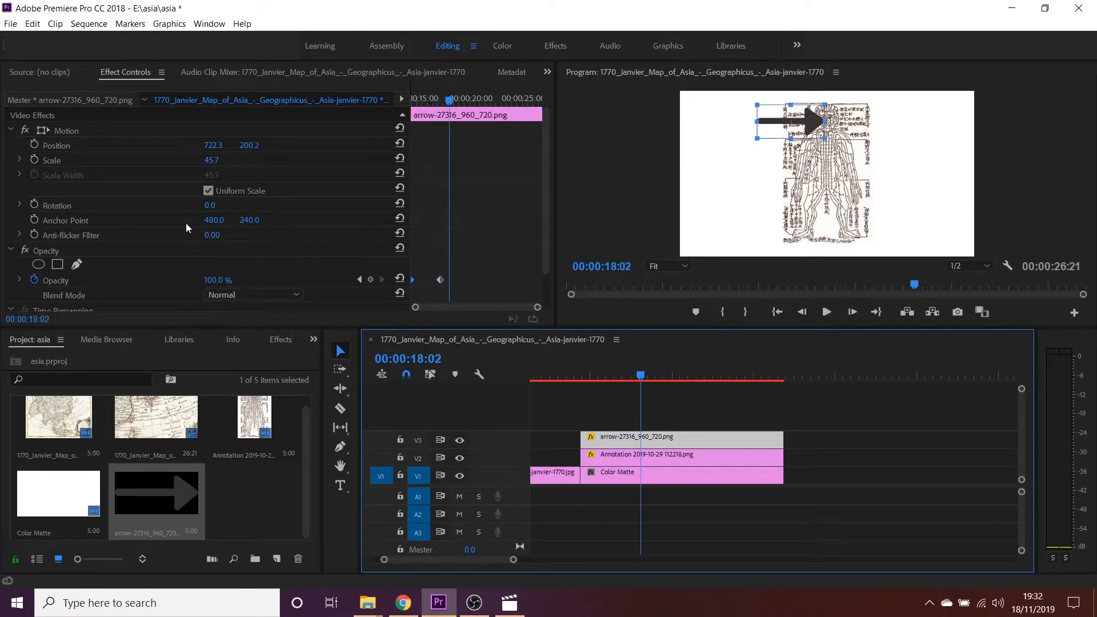
pyautogui.moveTo(255, 147)
pyautogui.mouseDown()
pyautogui.moveTo(397, 147)
pyautogui.moveTo(255, 147)
pyautogui.mouseUp()
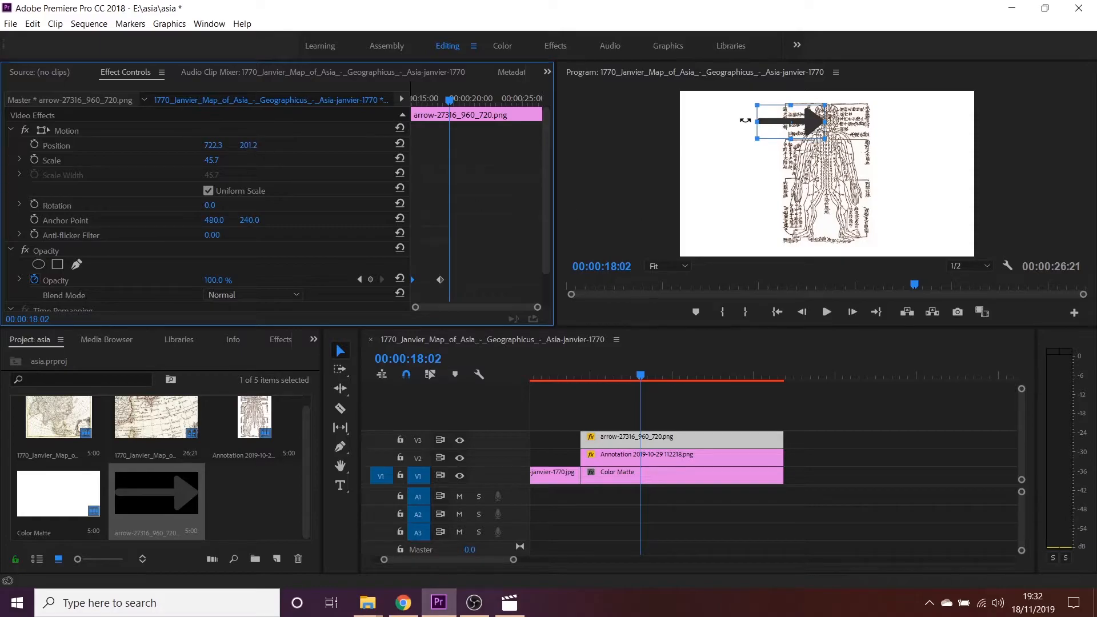
pyautogui.click(634, 144)
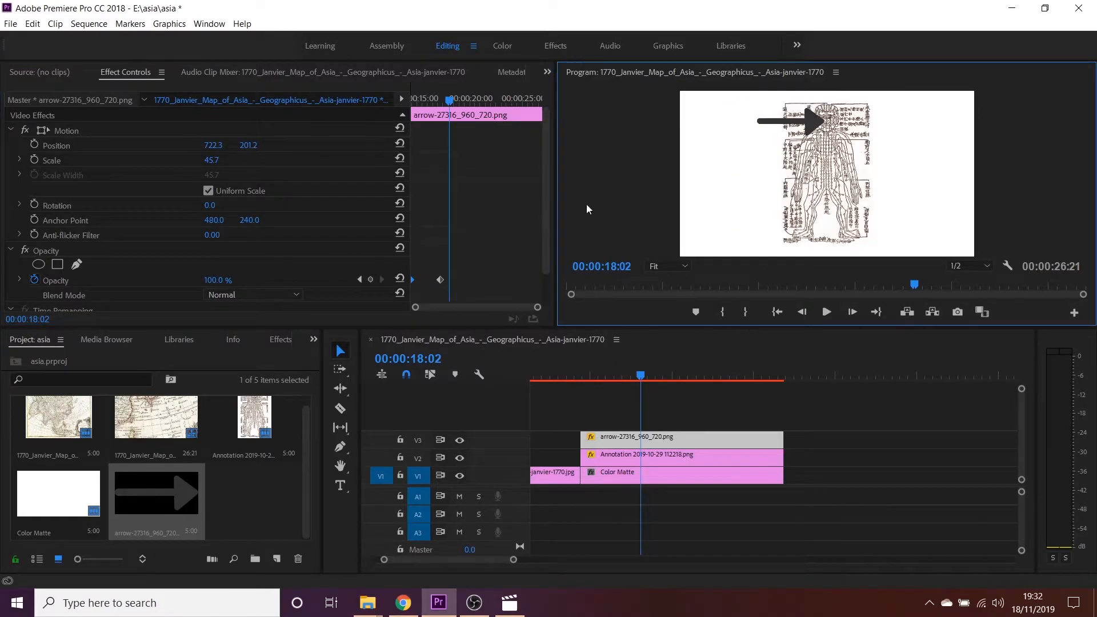
# Step: Create a 1920 by 1080 legacy title at 25 fps, keeping the name Title 01
pyautogui.click(13, 25)
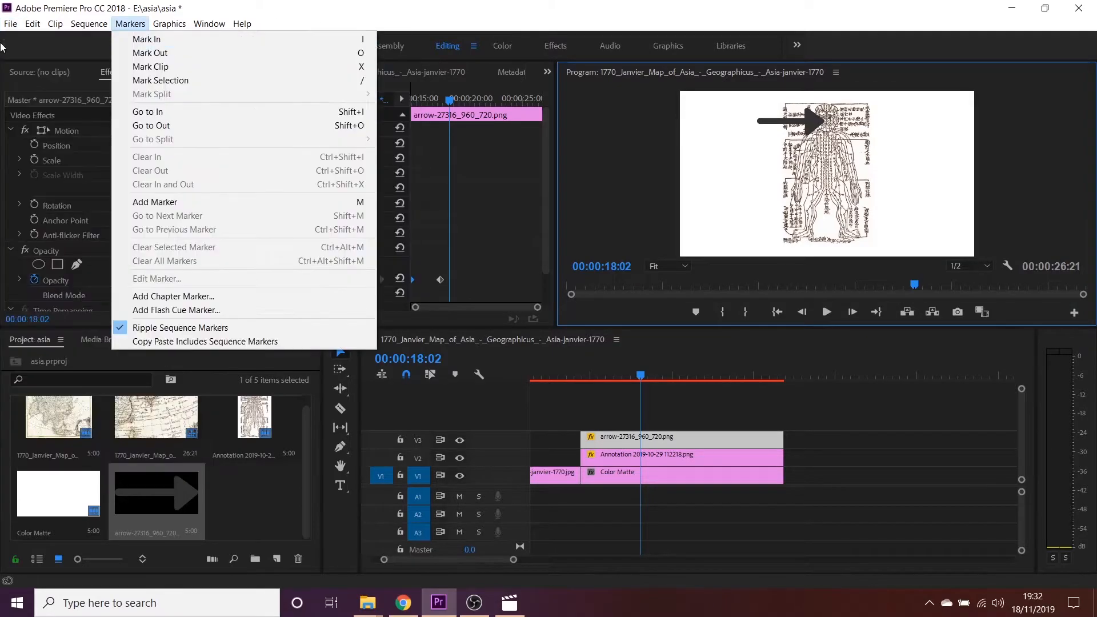
pyautogui.moveTo(6, 28)
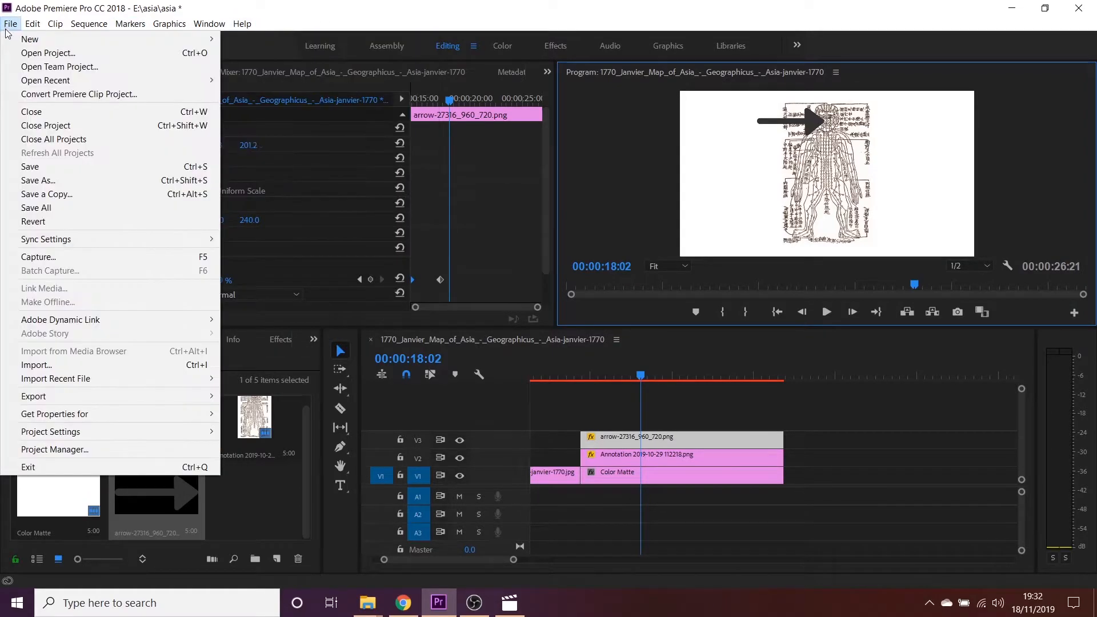
pyautogui.moveTo(34, 38)
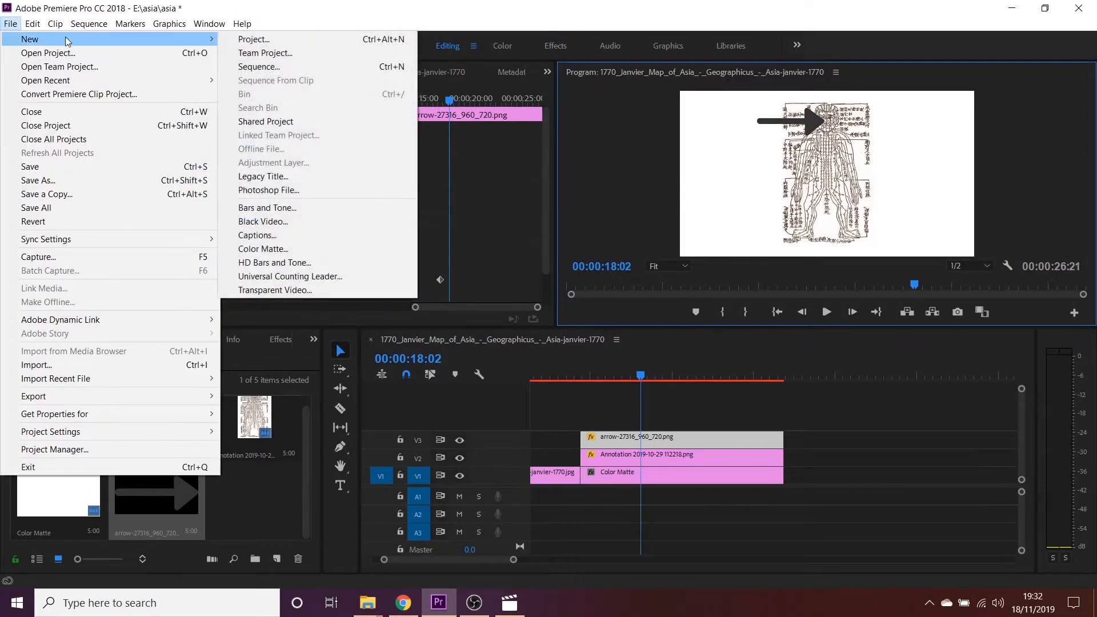
pyautogui.click(296, 177)
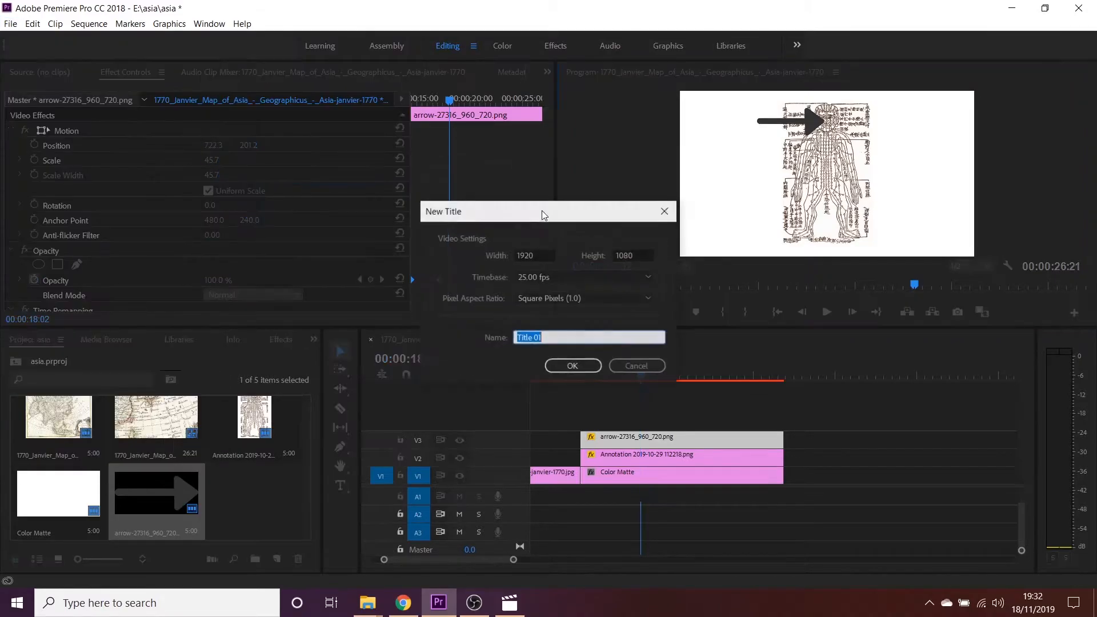
pyautogui.click(564, 369)
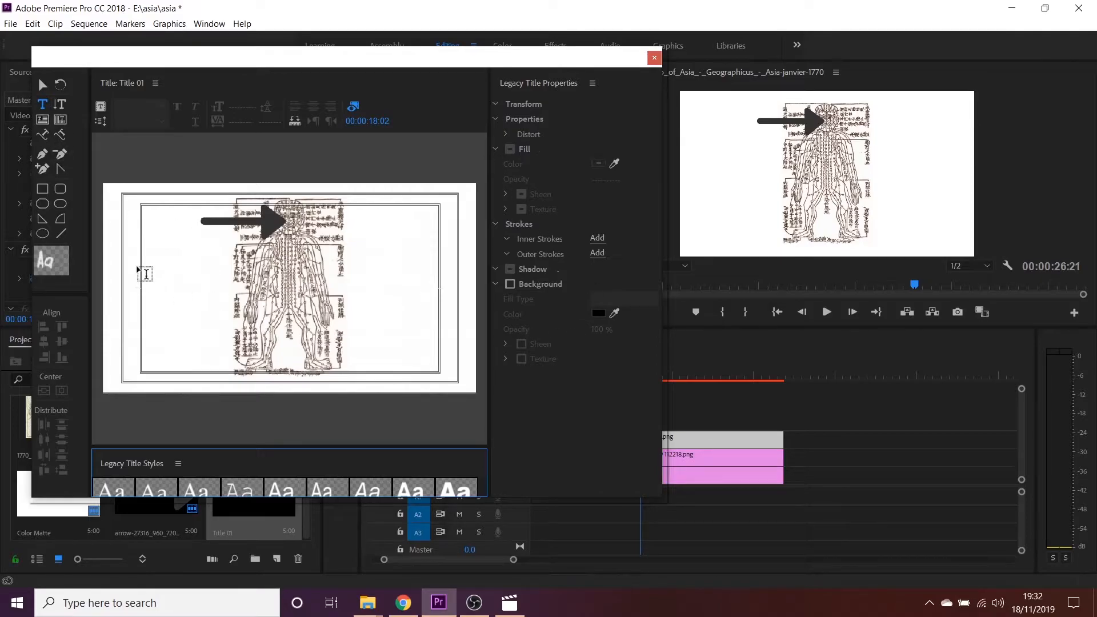
# Step: Add the text "head" to the title and place it at about 353, 194 beside the arrow's tail
pyautogui.click(152, 222)
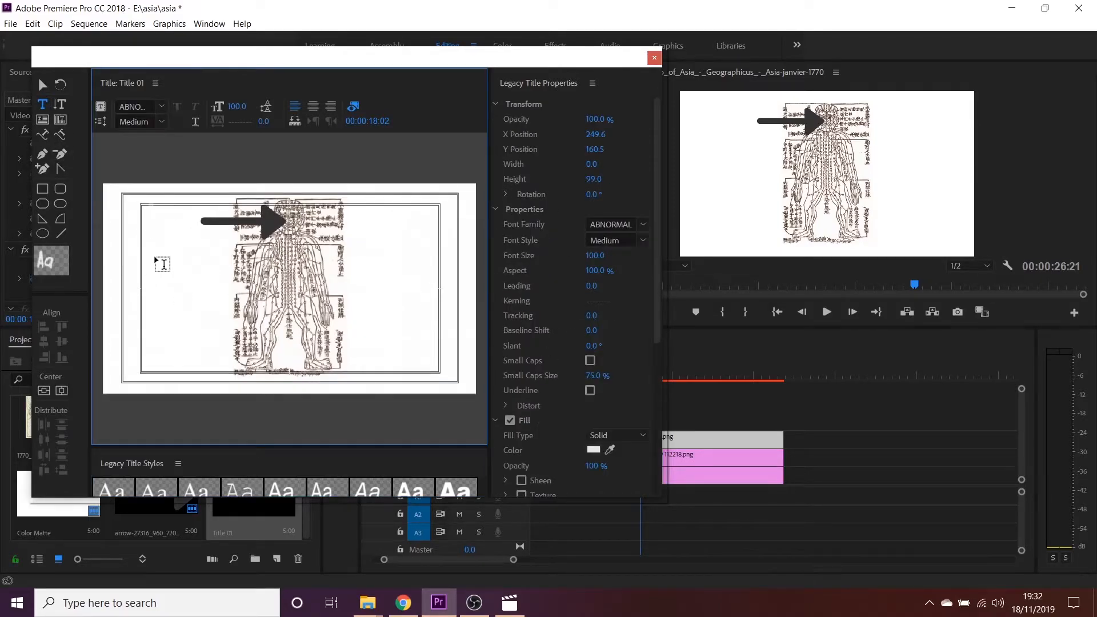
pyautogui.write('Fead')
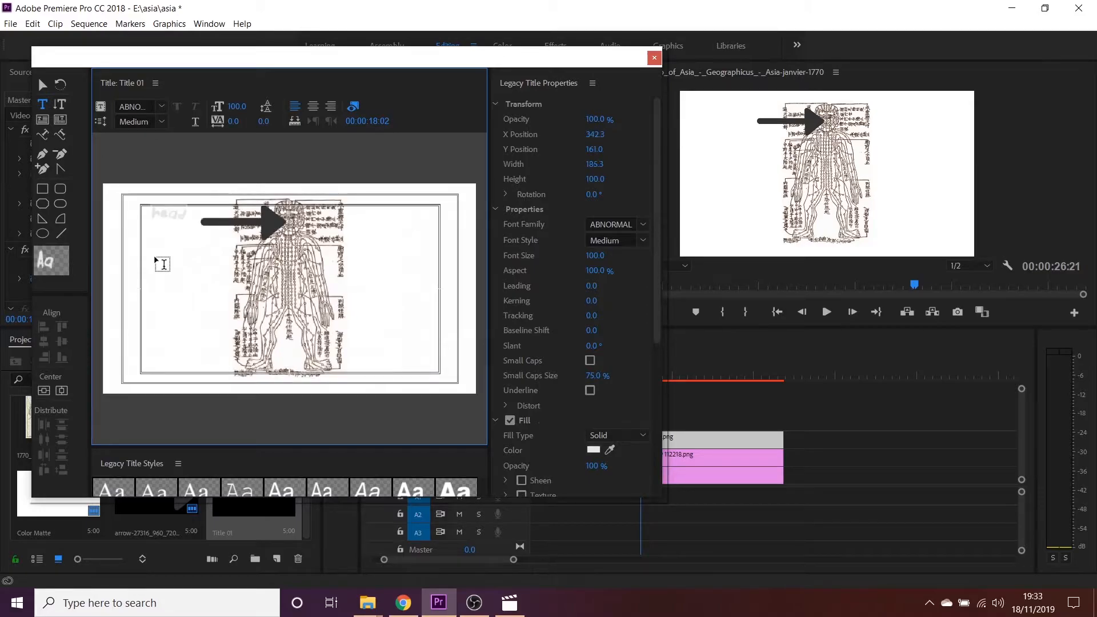
pyautogui.click(42, 85)
pyautogui.moveTo(180, 223); pyautogui.dragTo(183, 230)
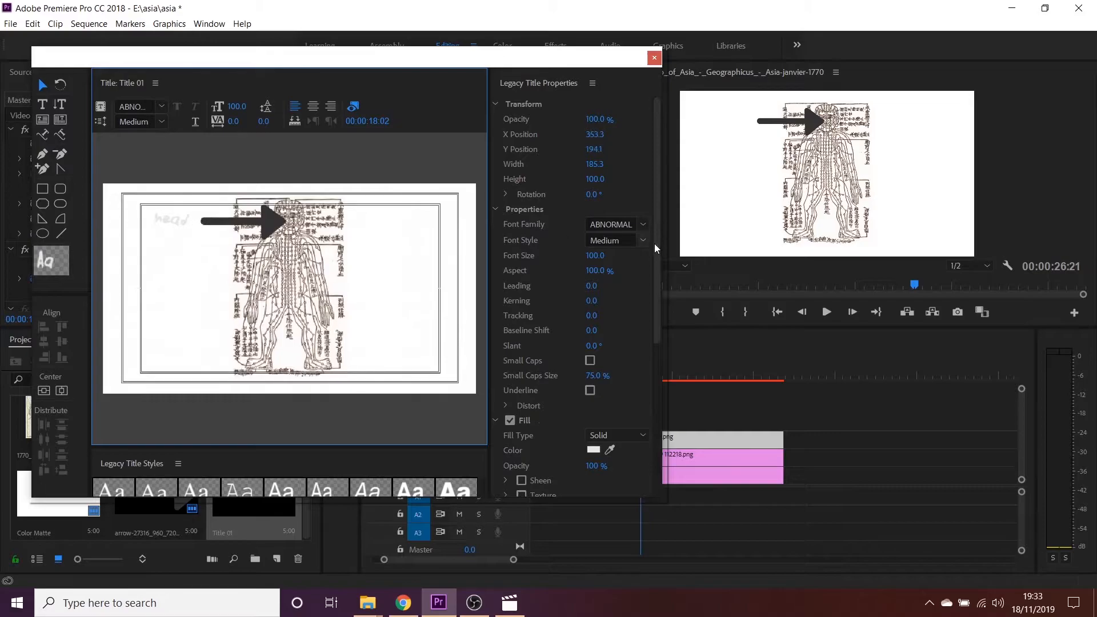
# Step: Format the head text in Bebas Neue with the Book style and a black fill
pyautogui.click(642, 224)
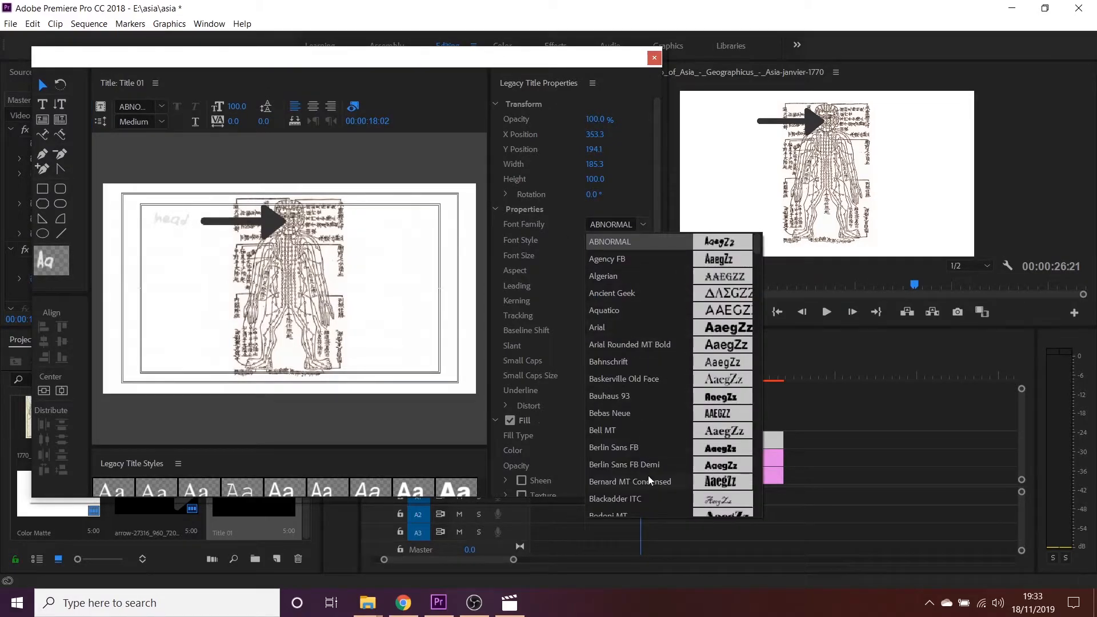
pyautogui.click(650, 418)
pyautogui.click(594, 450)
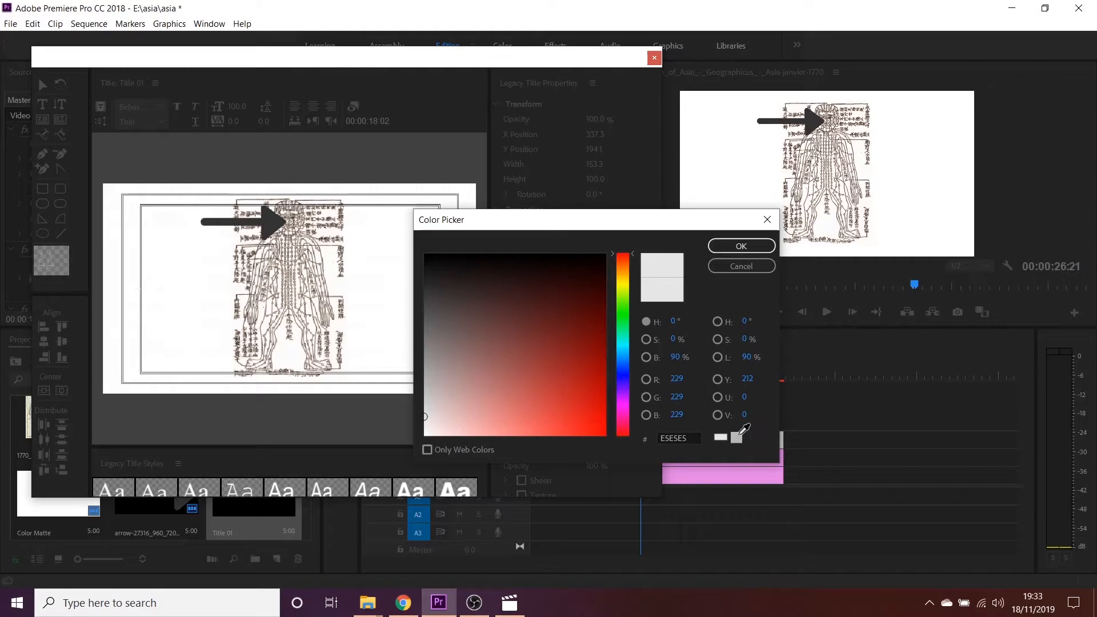
pyautogui.moveTo(545, 372); pyautogui.dragTo(355, 205)
pyautogui.click(740, 247)
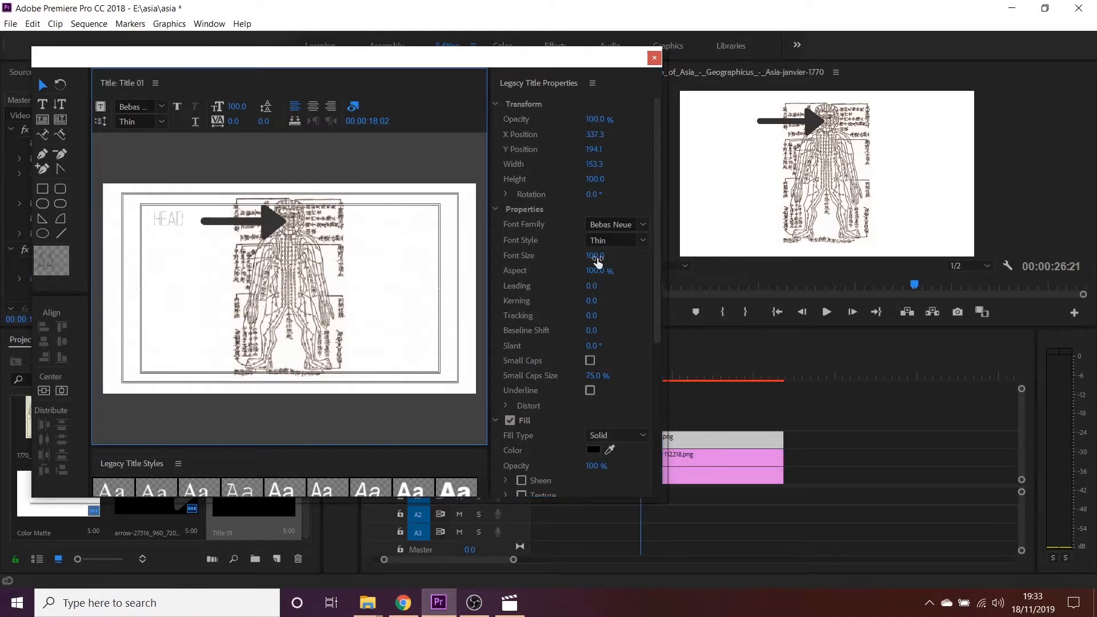
pyautogui.click(643, 240)
pyautogui.click(639, 264)
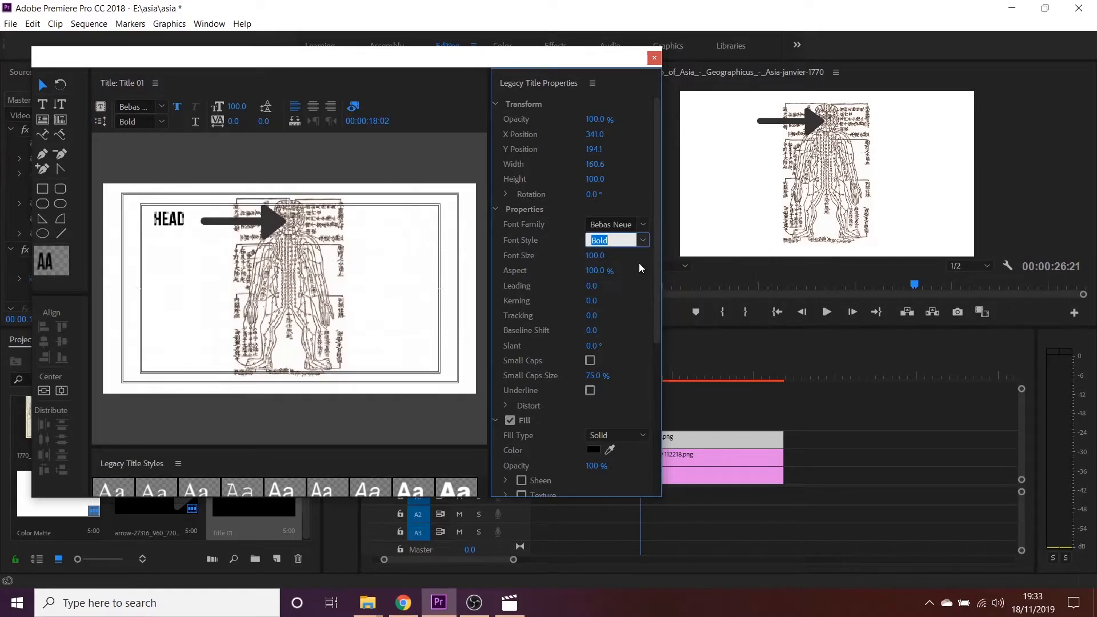
pyautogui.click(642, 240)
pyautogui.click(640, 255)
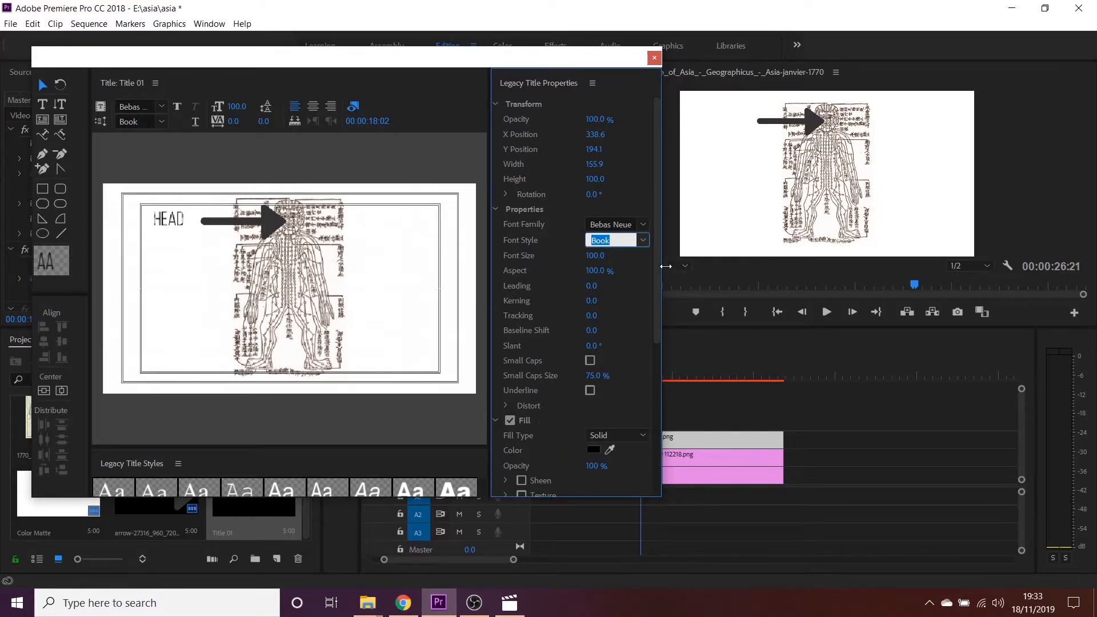
# Step: Enable a shadow on the head text, move the text closer to the arrow's tail and close the title editor
pyautogui.moveTo(660, 263); pyautogui.dragTo(665, 356)
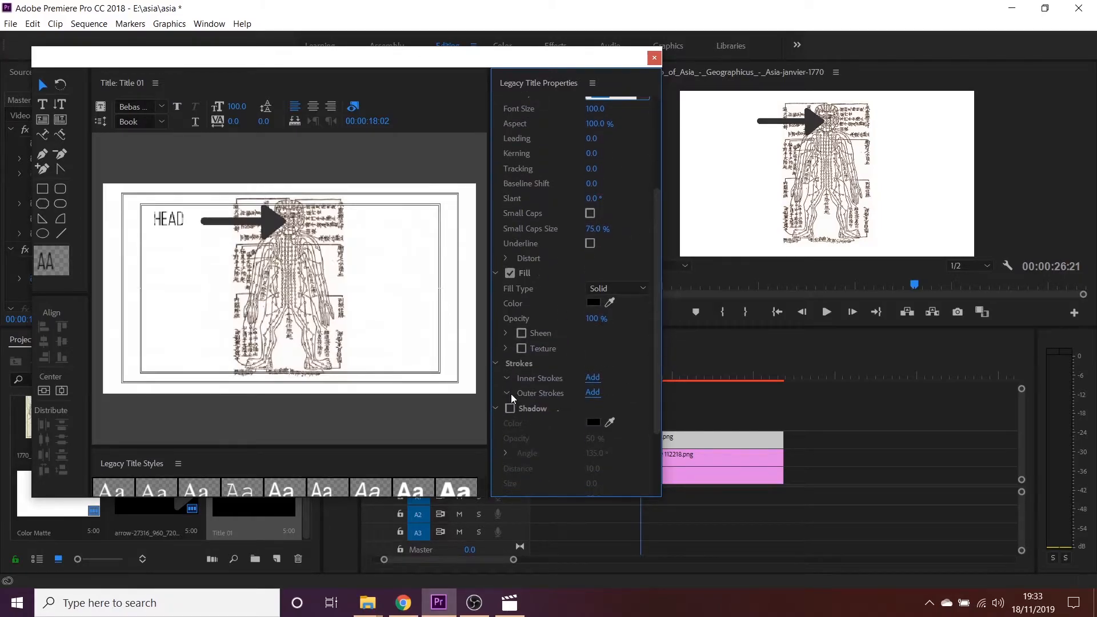
pyautogui.click(510, 408)
pyautogui.moveTo(175, 223); pyautogui.dragTo(184, 227)
pyautogui.click(198, 201)
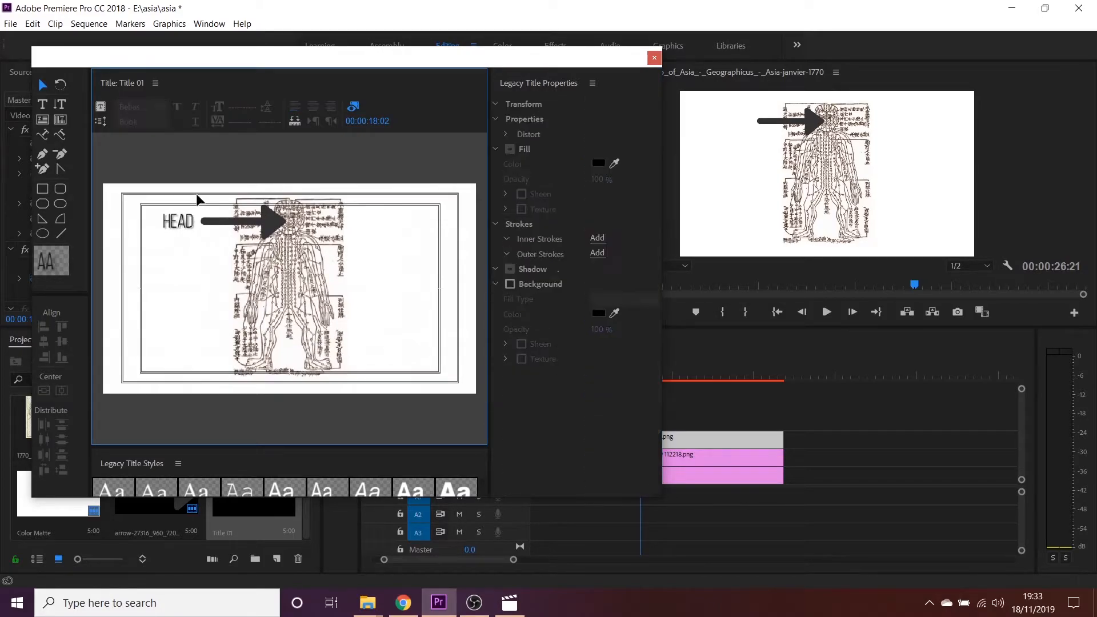
pyautogui.click(655, 59)
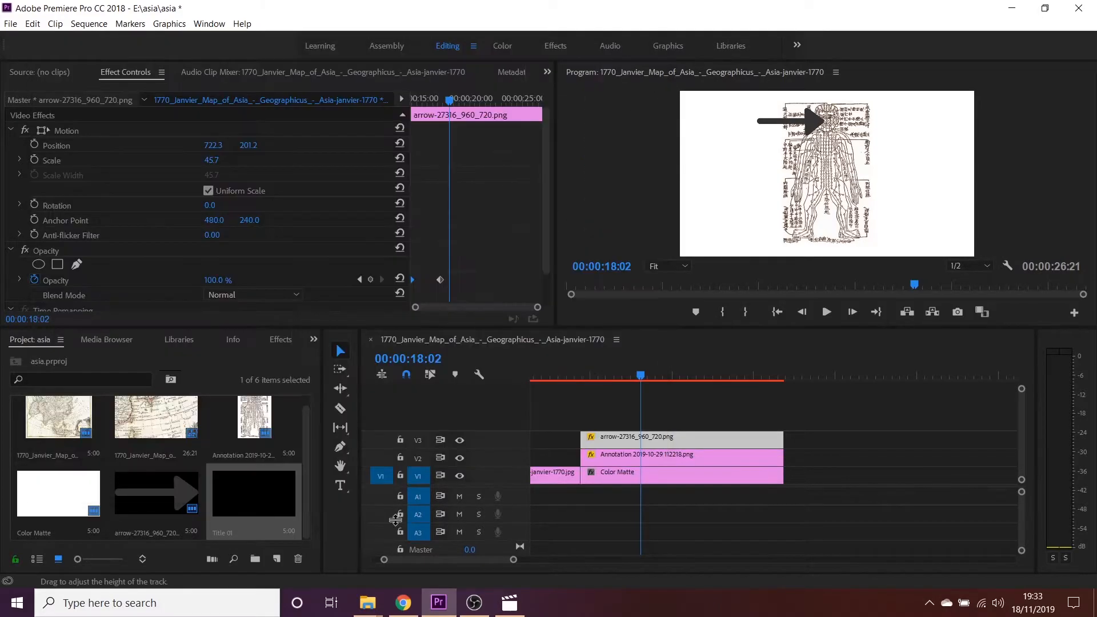
# Step: Place Title 01 on V4 at the start of the arrow clip and extend it to the arrow clip's end
pyautogui.moveTo(239, 501); pyautogui.dragTo(583, 428)
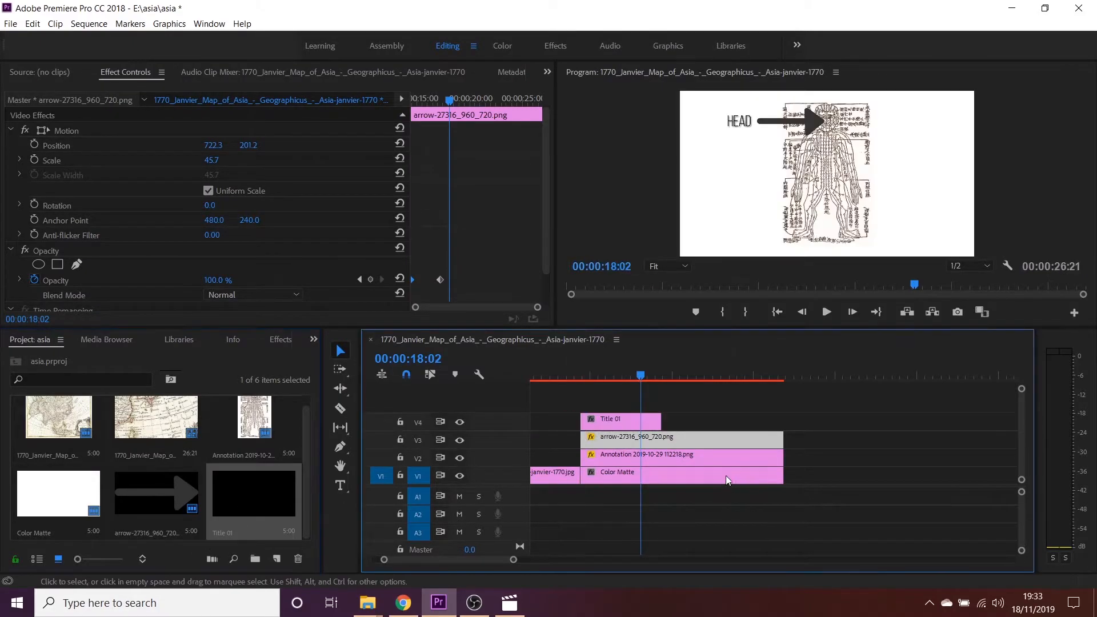
pyautogui.moveTo(661, 419); pyautogui.dragTo(784, 420)
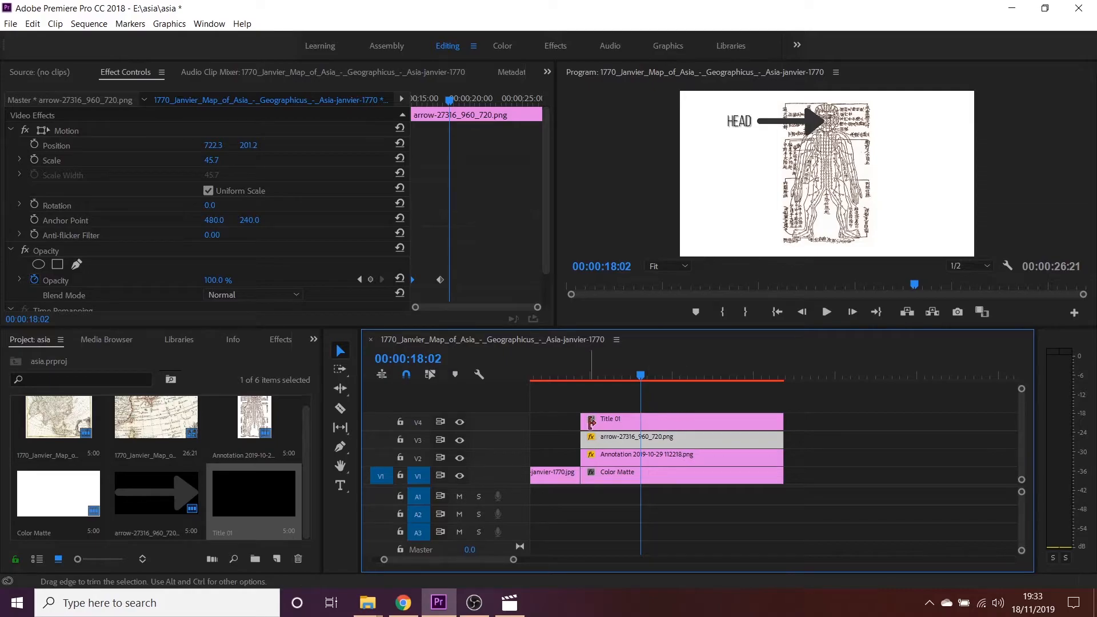
# Step: Nest the Title 01 and arrow clips together, keeping the default name Nested Sequence 01
pyautogui.click(657, 420)
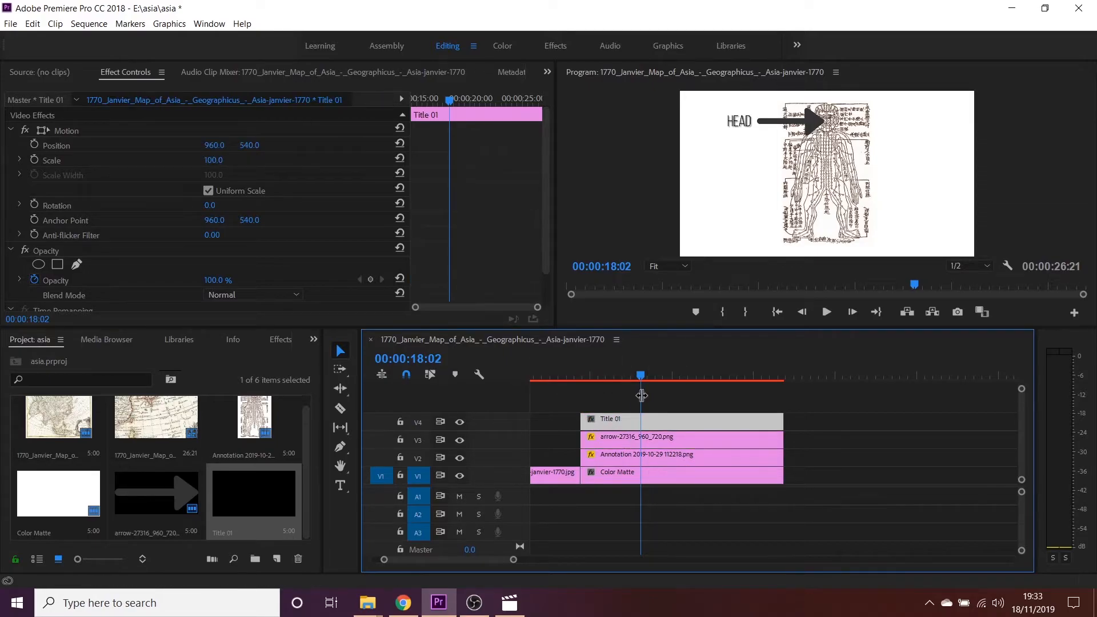
pyautogui.moveTo(622, 400); pyautogui.dragTo(756, 446)
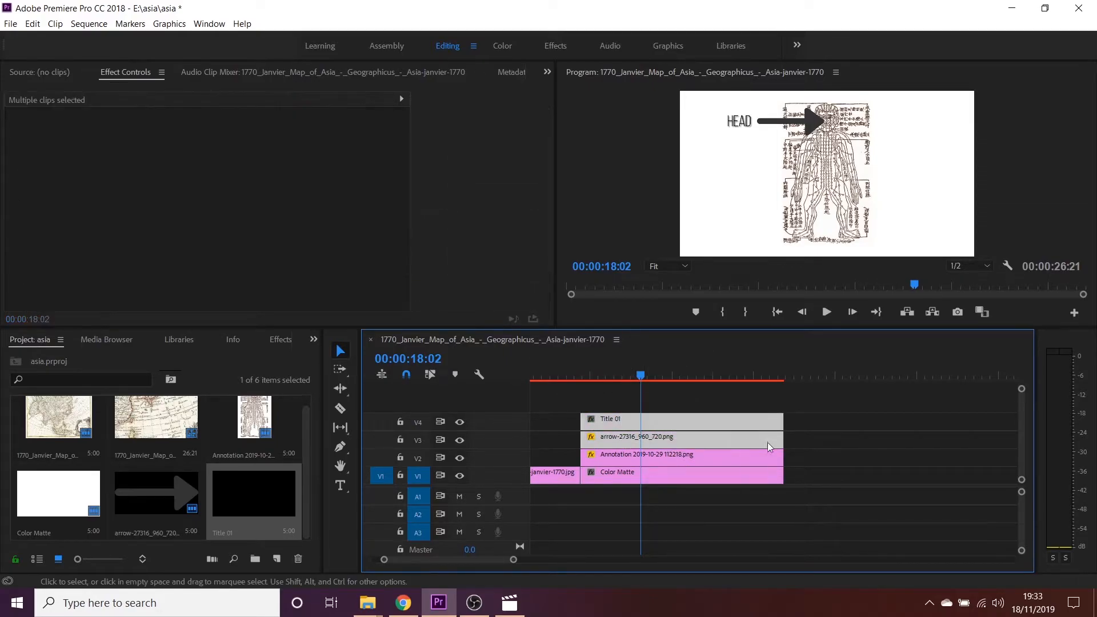
pyautogui.moveTo(809, 405); pyautogui.dragTo(698, 440)
pyautogui.click(820, 444)
pyautogui.click(744, 434)
pyautogui.keyDown('shift'); pyautogui.click(688, 423); pyautogui.keyUp('shift')
pyautogui.rightClick(606, 426)
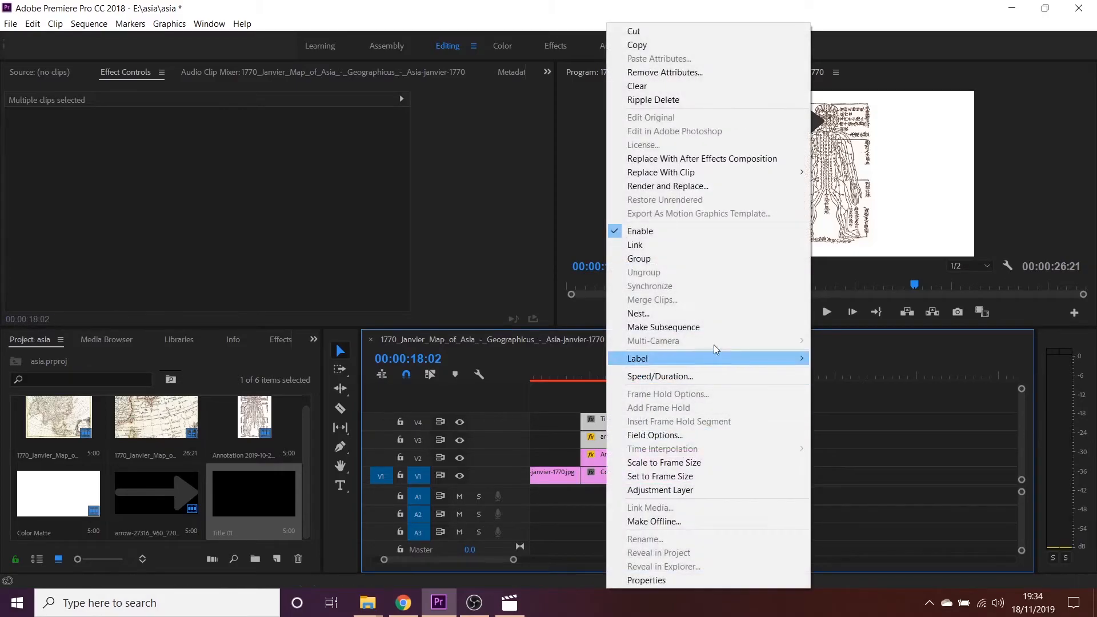
pyautogui.click(663, 313)
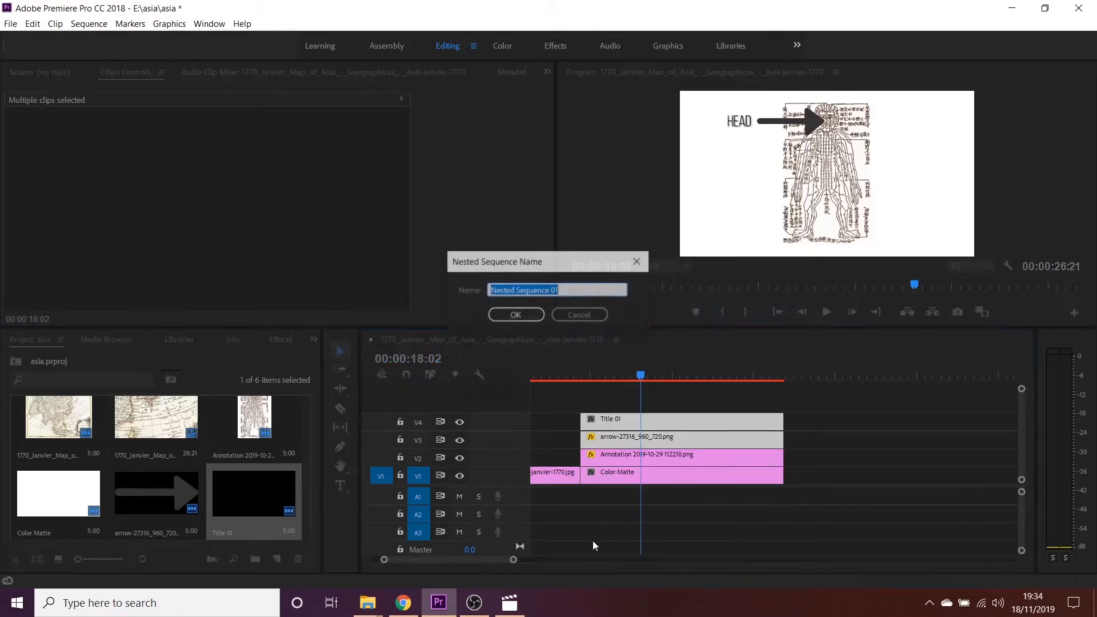
pyautogui.click(537, 321)
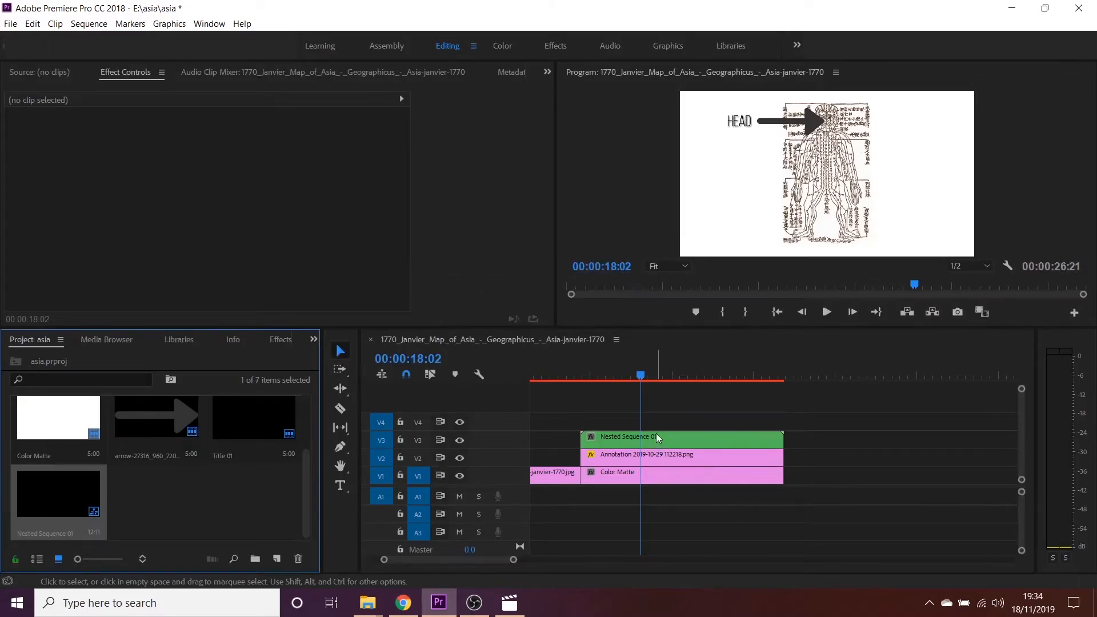
# Step: Set the nested sequence's horizontal position to 895 and add a Position keyframe at 00:00:17:21
pyautogui.click(656, 433)
pyautogui.click(593, 377)
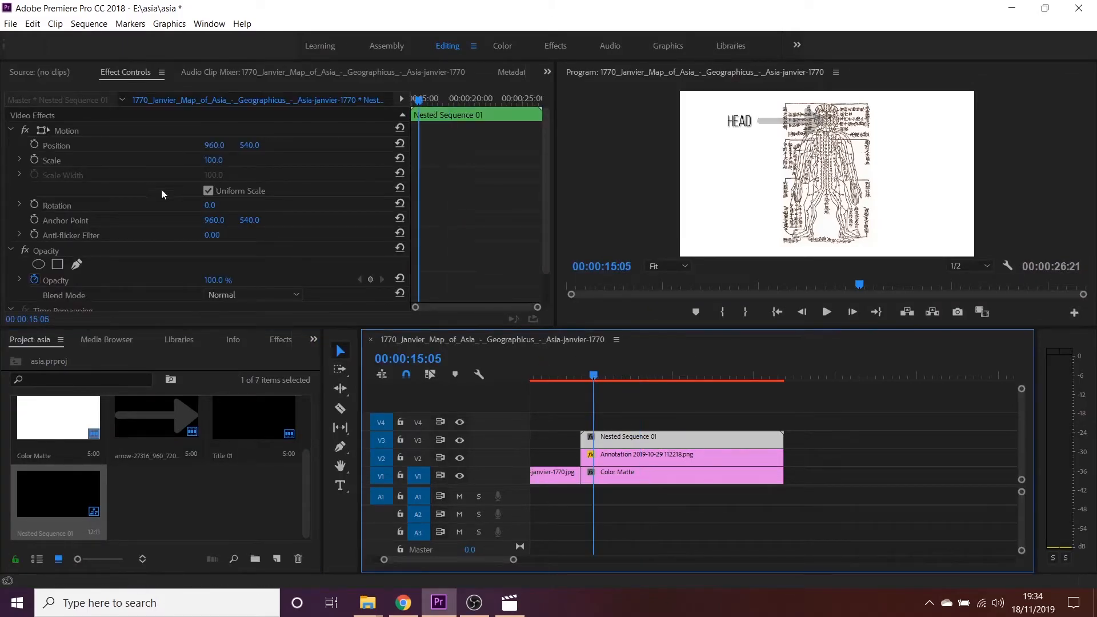
pyautogui.moveTo(227, 149); pyautogui.dragTo(190, 148)
pyautogui.moveTo(591, 372); pyautogui.dragTo(636, 381)
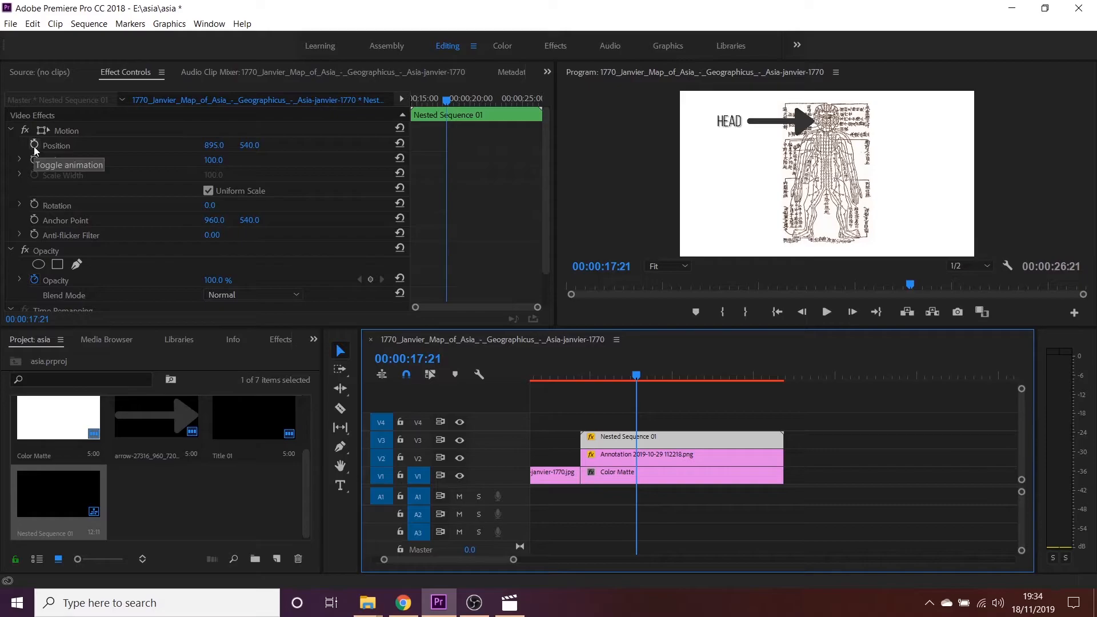
pyautogui.click(34, 146)
# Step: Add a starting Position keyframe at 00:00:14:13 with the vertical value 1462 and play back the upward slide
pyautogui.moveTo(451, 101); pyautogui.dragTo(413, 112)
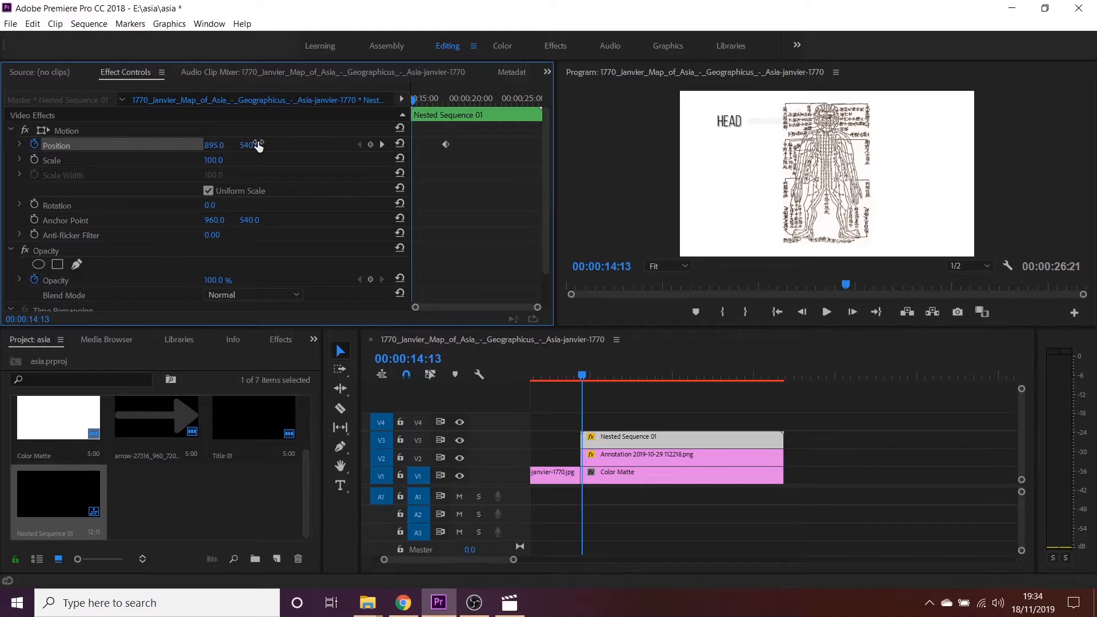
pyautogui.moveTo(255, 147); pyautogui.dragTo(331, 146)
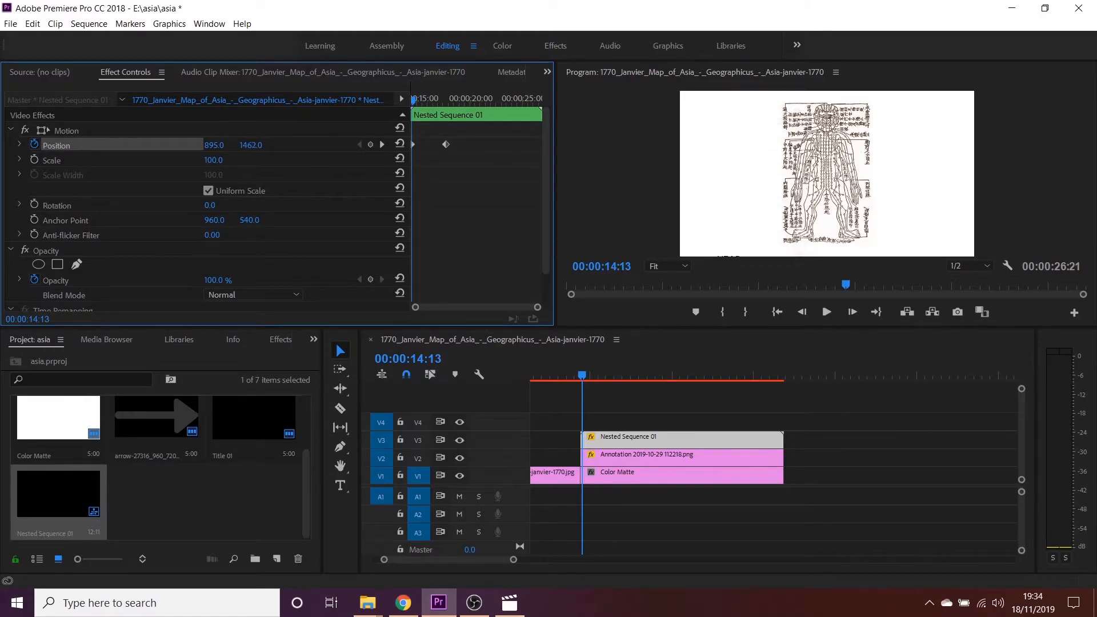
pyautogui.press('space')
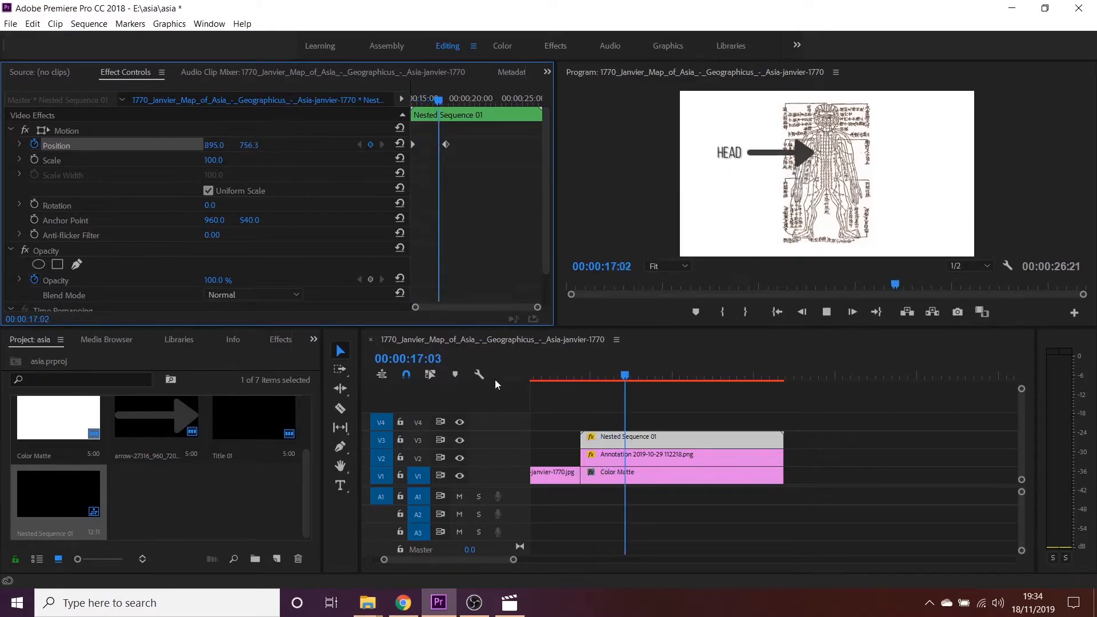
# Step: Import the a-trip-through-china-1917-hbr video from the asia folder into the project
pyautogui.click(142, 502)
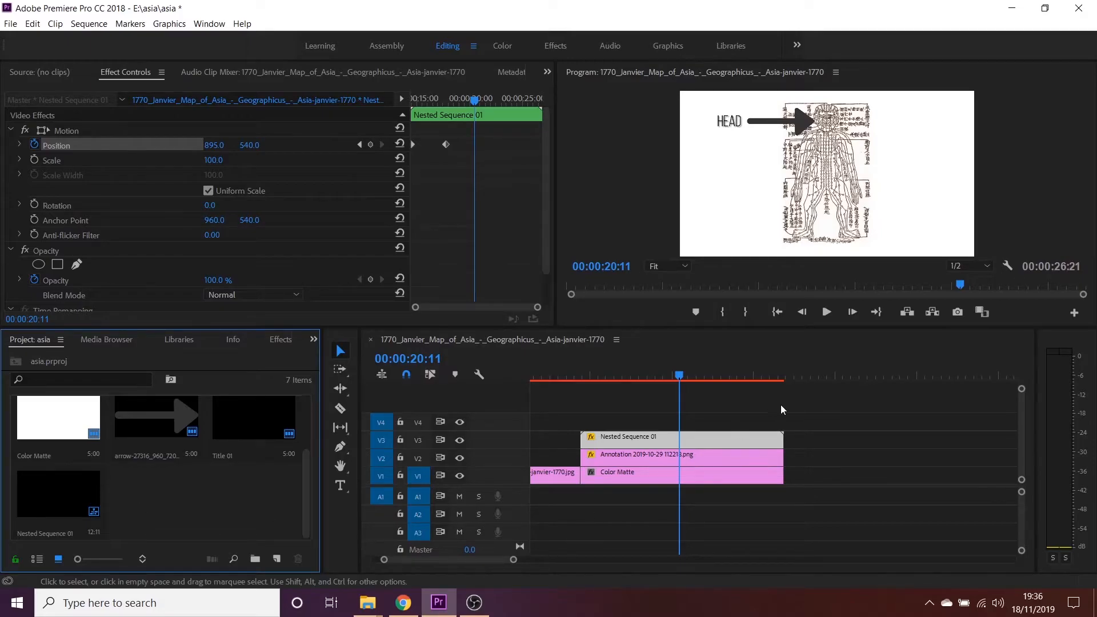
pyautogui.hscroll(-4, 770, 410)
pyautogui.keyDown('alt'); pyautogui.scroll(-2, 790, 416); pyautogui.keyUp('alt')
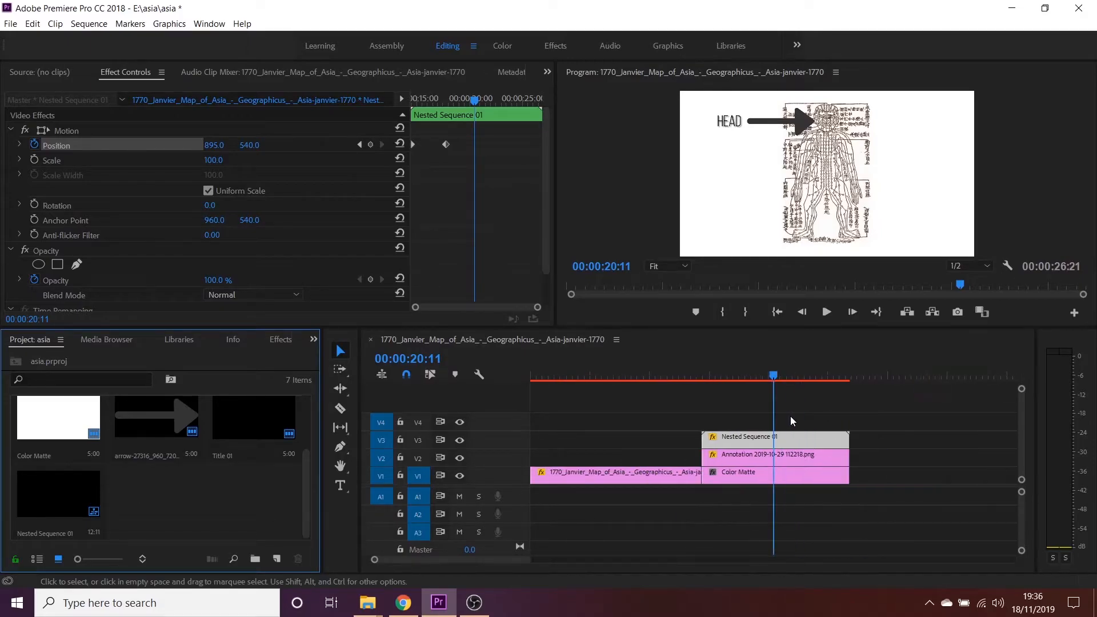
pyautogui.click(753, 376)
pyautogui.moveTo(667, 370); pyautogui.dragTo(834, 383)
pyautogui.click(144, 506)
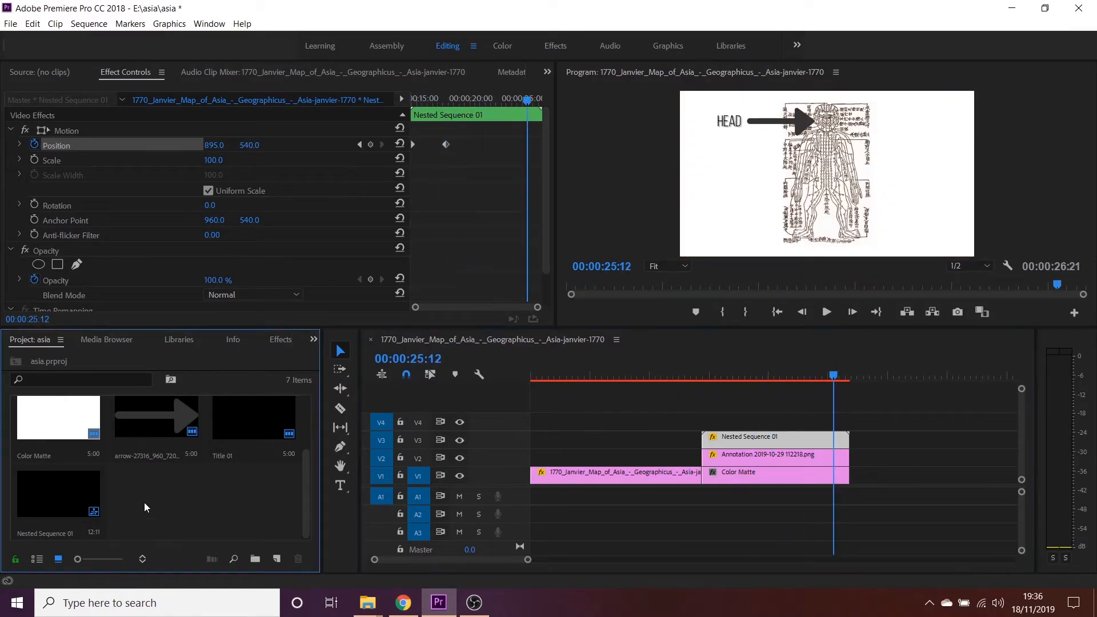
pyautogui.rightClick(157, 484)
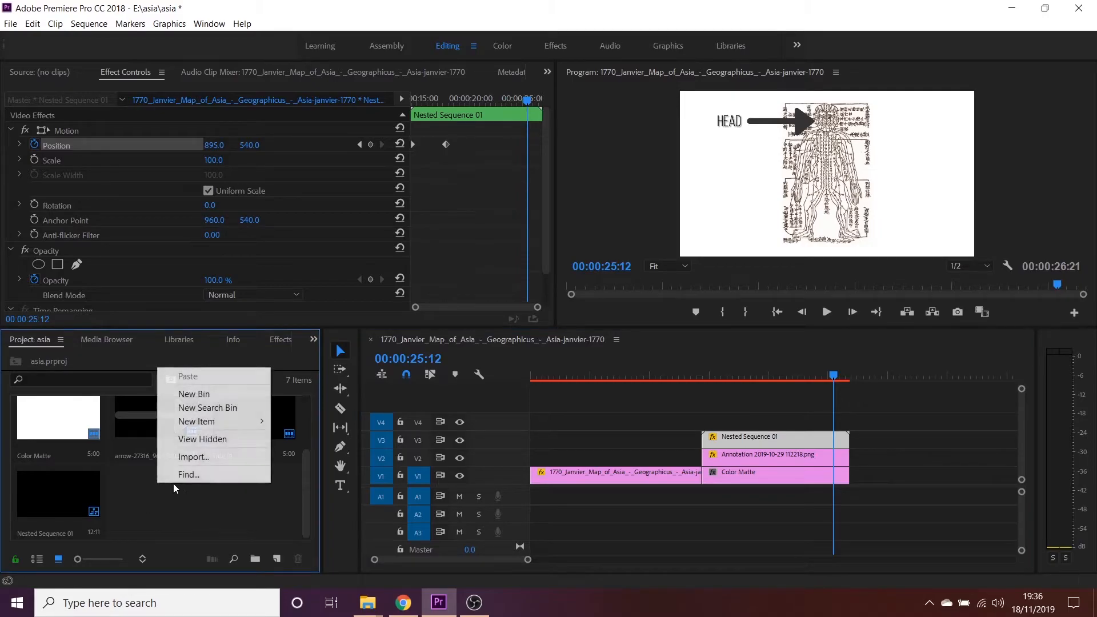
pyautogui.moveTo(209, 423)
pyautogui.click(193, 457)
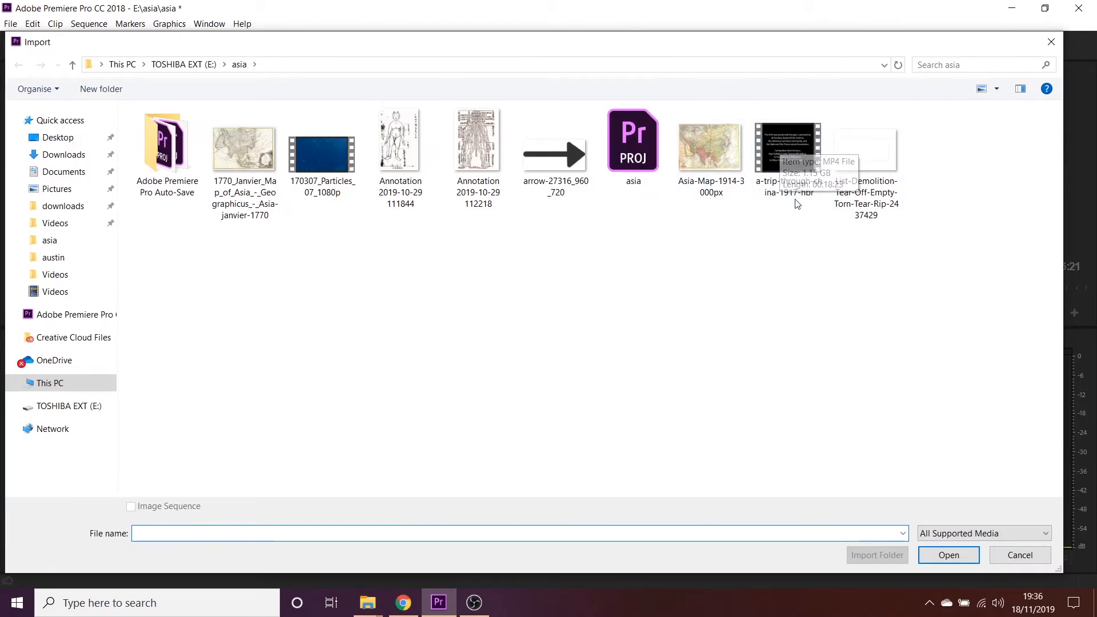
pyautogui.doubleClick(788, 182)
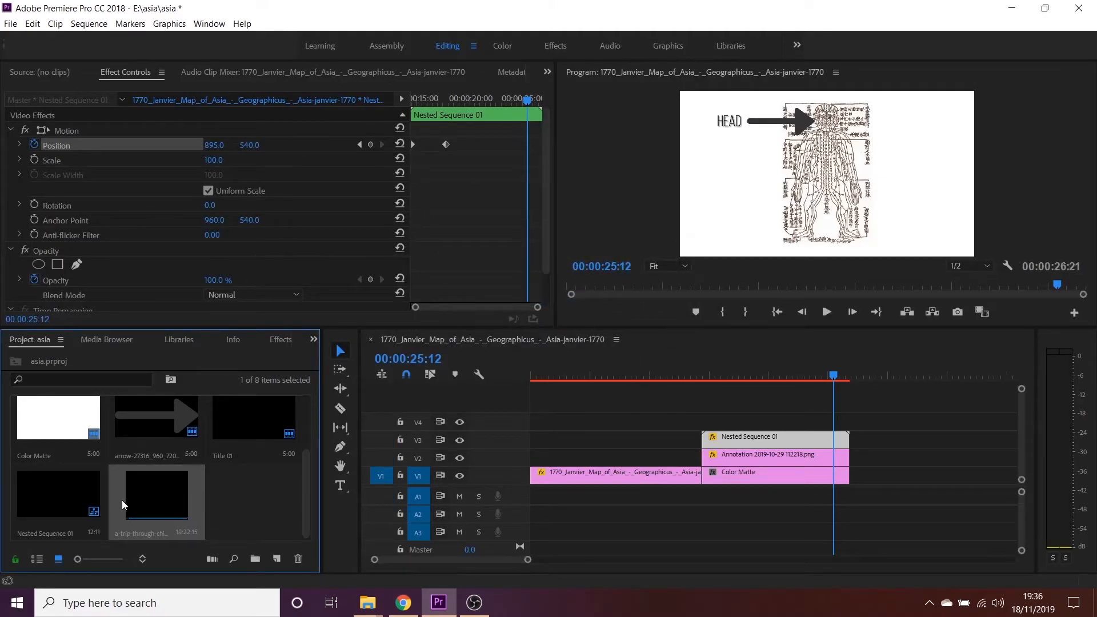
# Step: Open the a-trip-through-china clip in the source monitor and mark its In point at 00:07:29:07, at the street shop scene
pyautogui.doubleClick(152, 502)
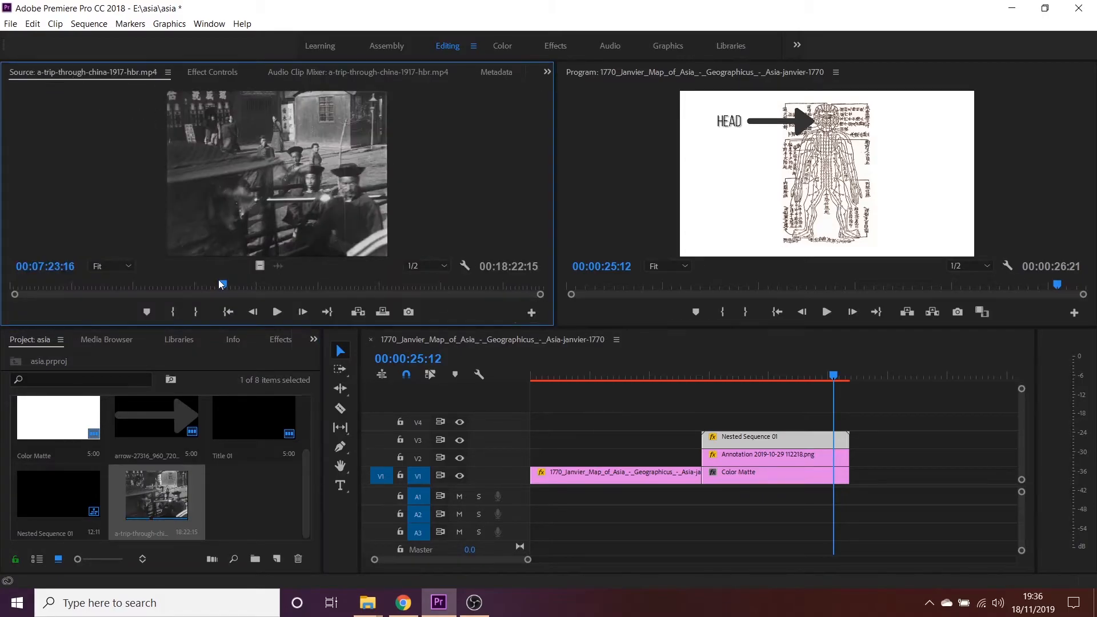
pyautogui.moveTo(221, 290); pyautogui.dragTo(146, 297)
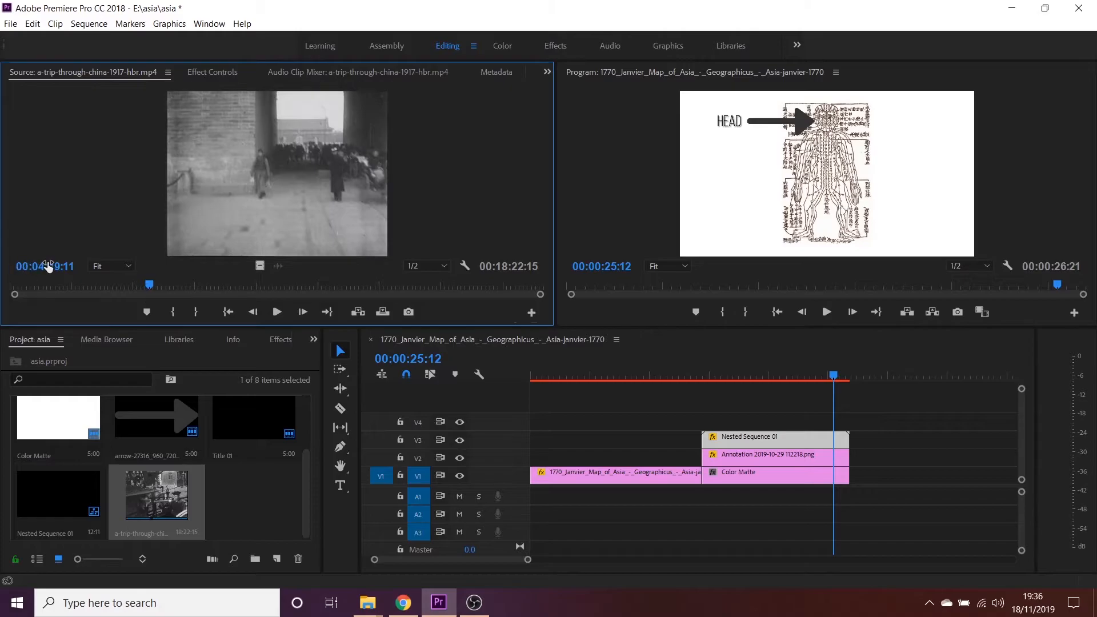
pyautogui.moveTo(48, 267); pyautogui.dragTo(17, 266)
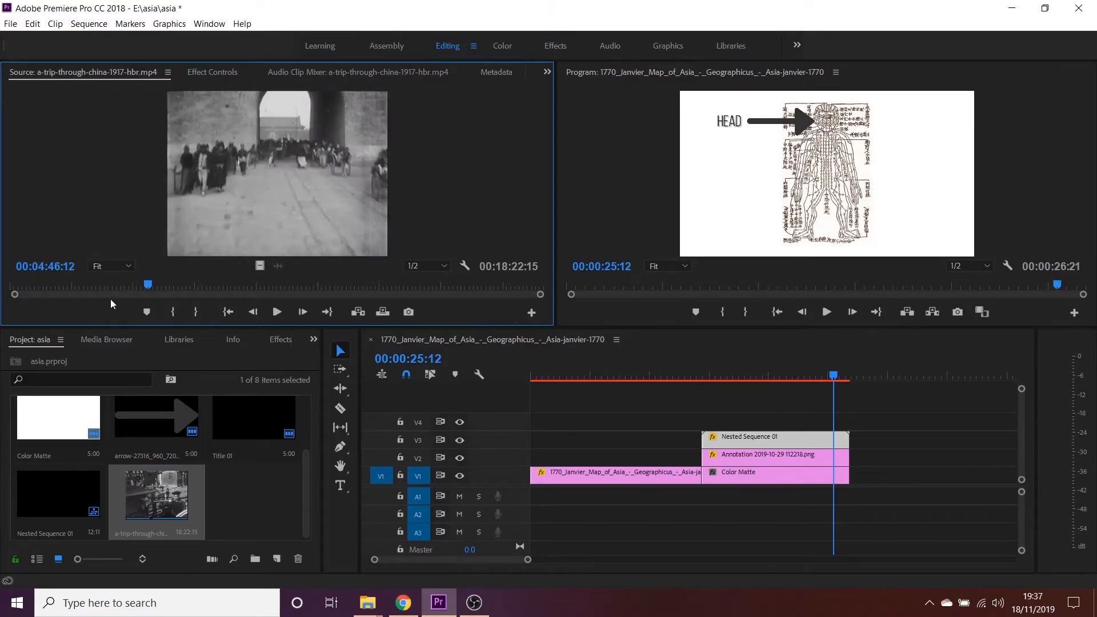
pyautogui.moveTo(165, 282); pyautogui.dragTo(234, 299)
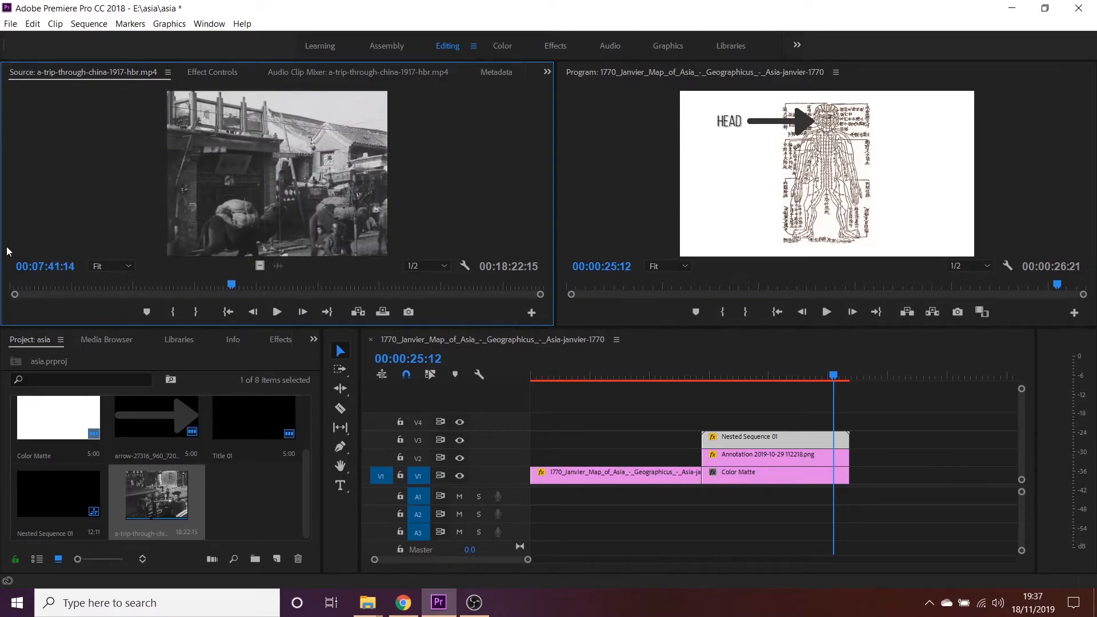
pyautogui.moveTo(67, 273)
pyautogui.mouseDown()
pyautogui.moveTo(40, 273)
pyautogui.moveTo(65, 269)
pyautogui.mouseUp()
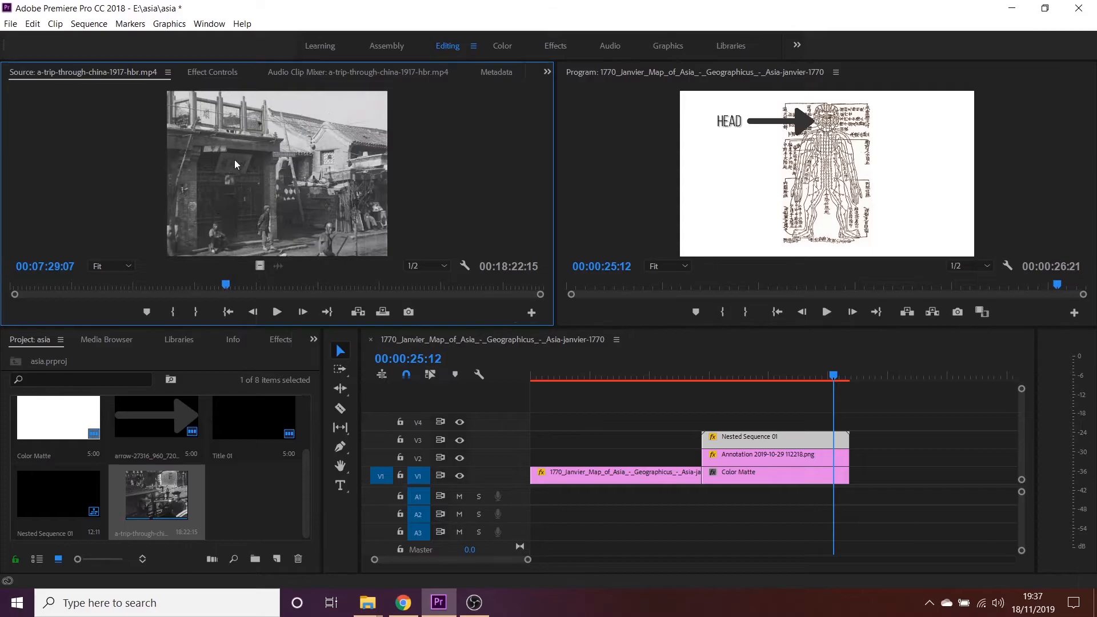
pyautogui.rightClick(225, 135)
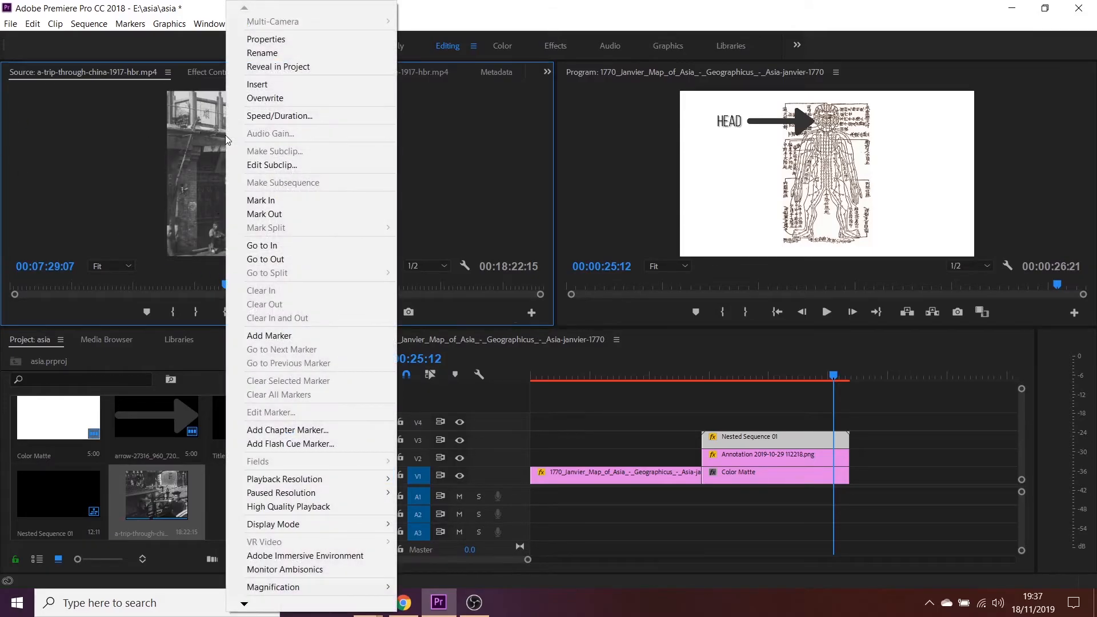
pyautogui.click(265, 203)
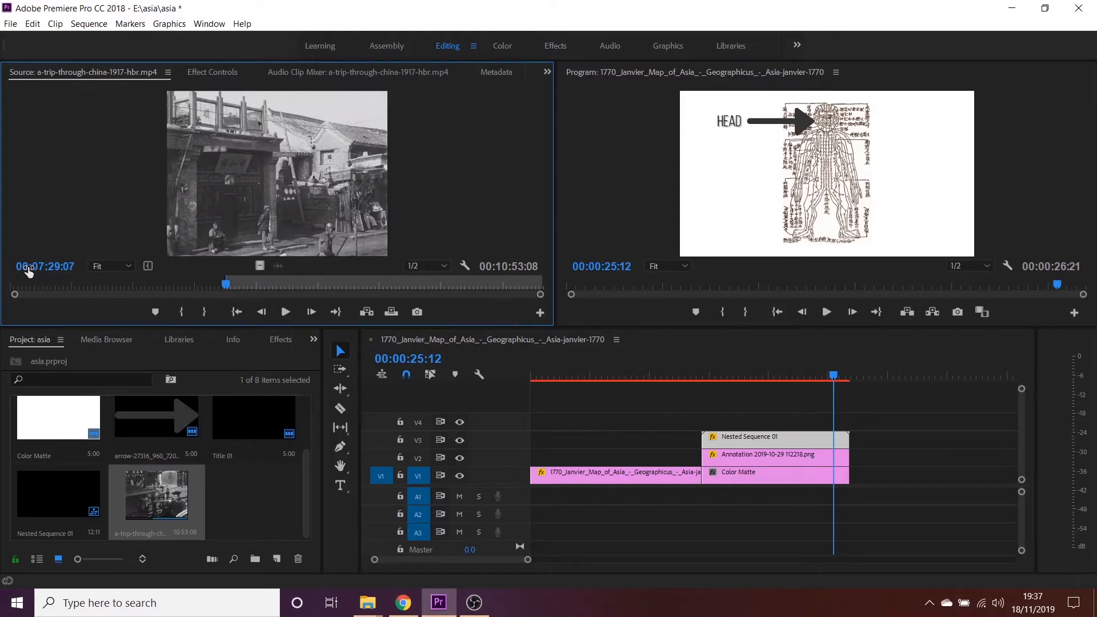
# Step: Mark the Out point at 00:08:00:13 and make a default-named subclip with trims restricted to its boundaries
pyautogui.moveTo(29, 269); pyautogui.dragTo(561, 269)
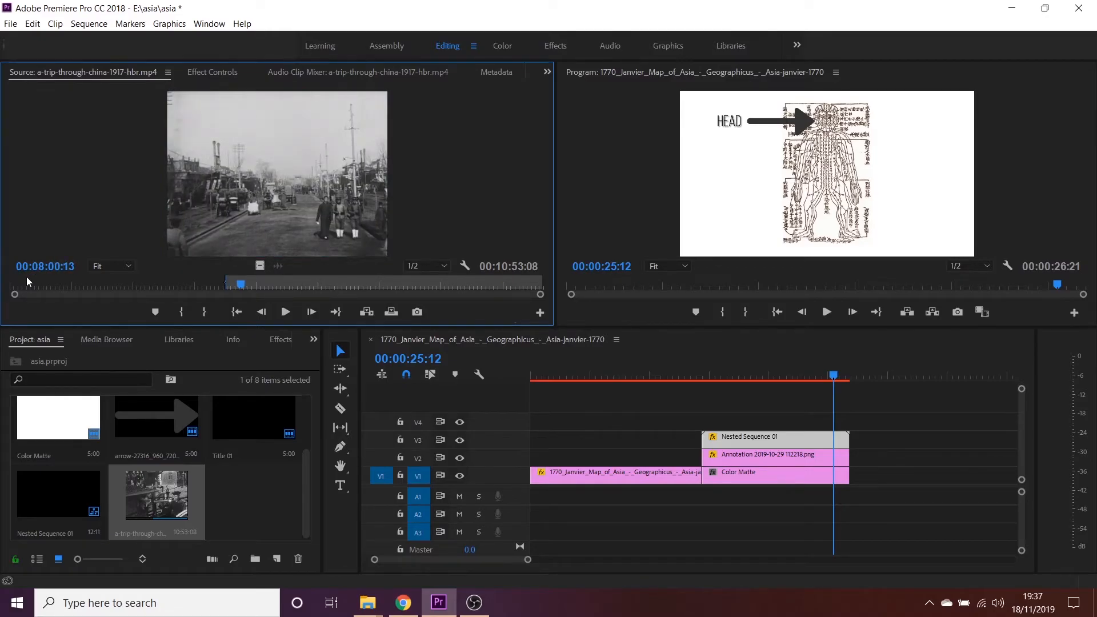
pyautogui.rightClick(234, 170)
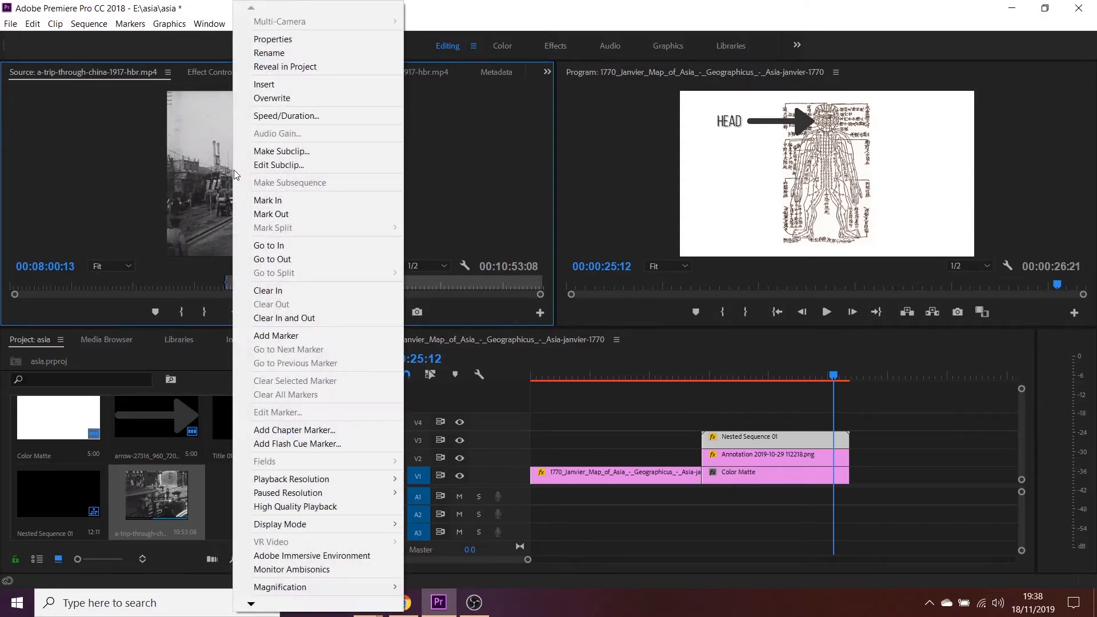
pyautogui.click(332, 224)
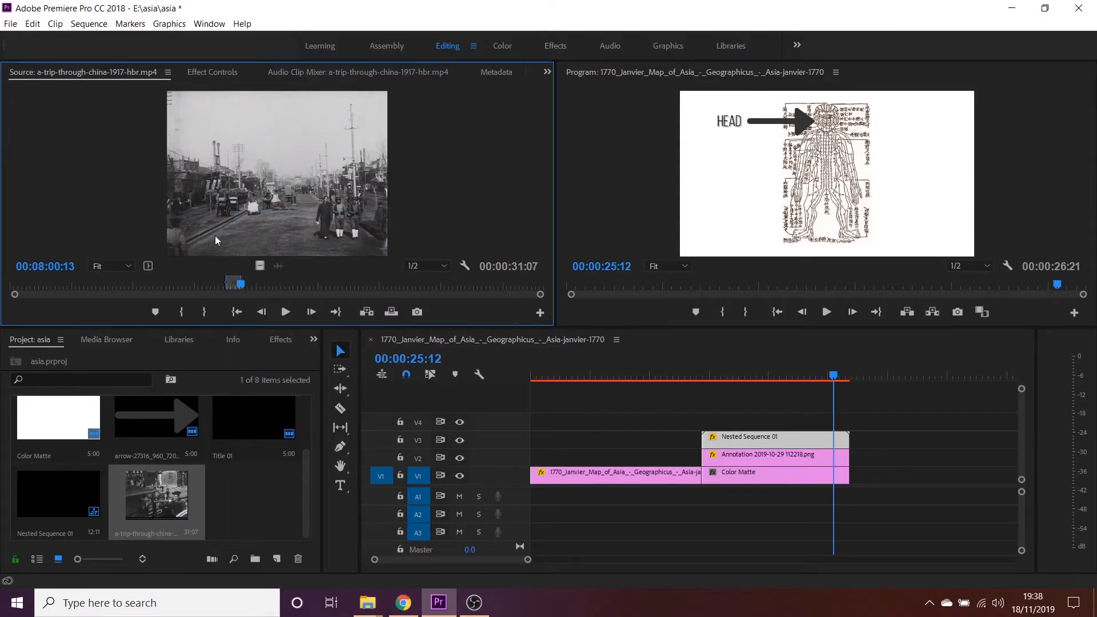
pyautogui.rightClick(235, 166)
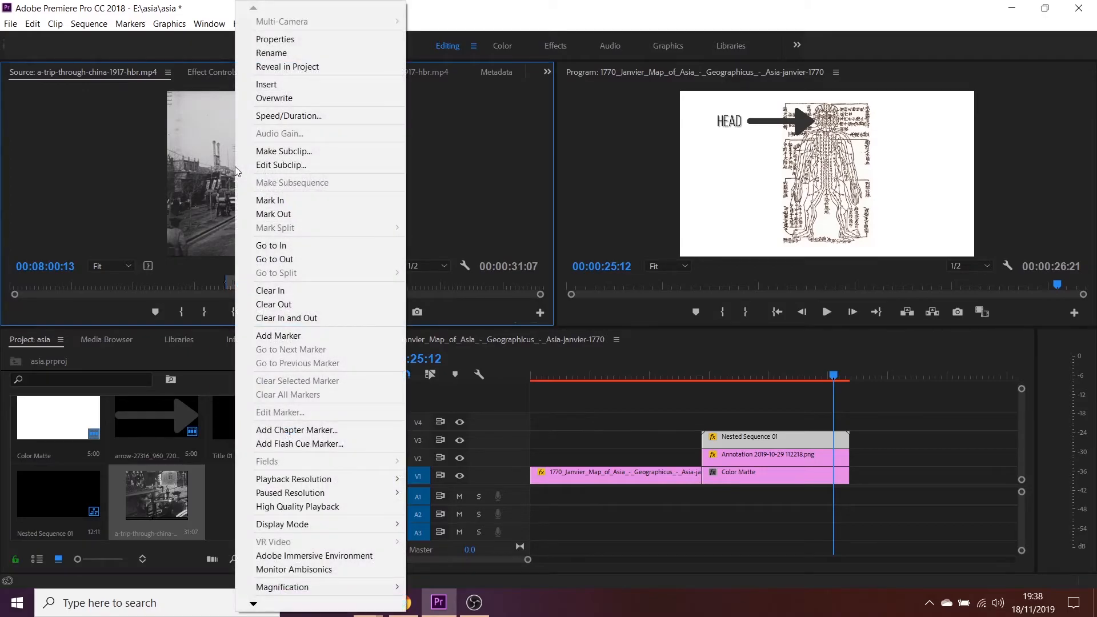
pyautogui.click(297, 152)
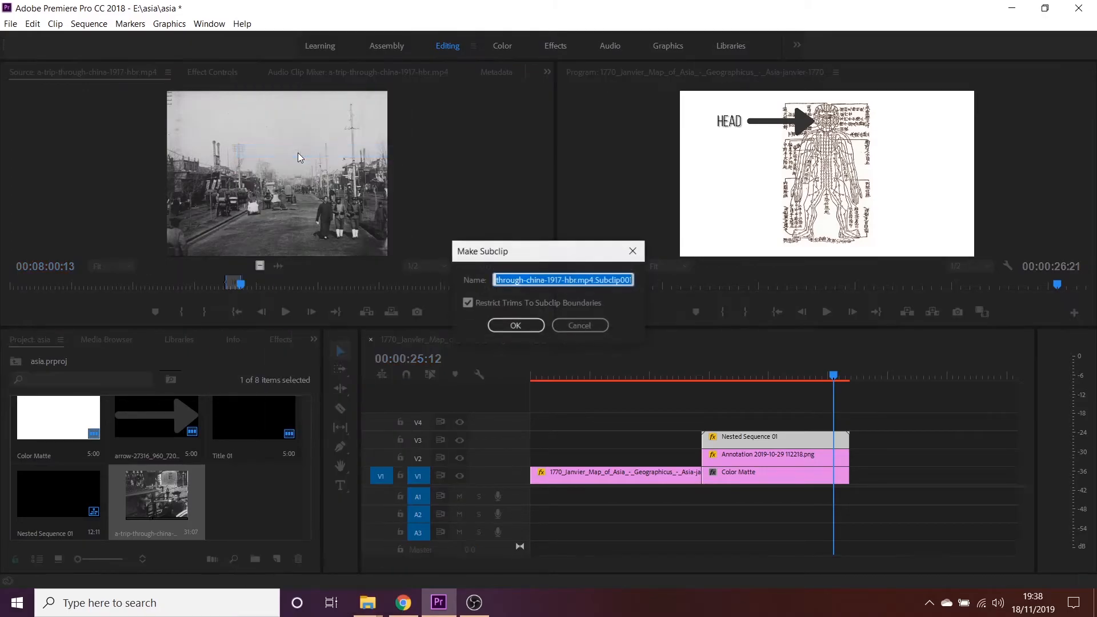
pyautogui.click(518, 324)
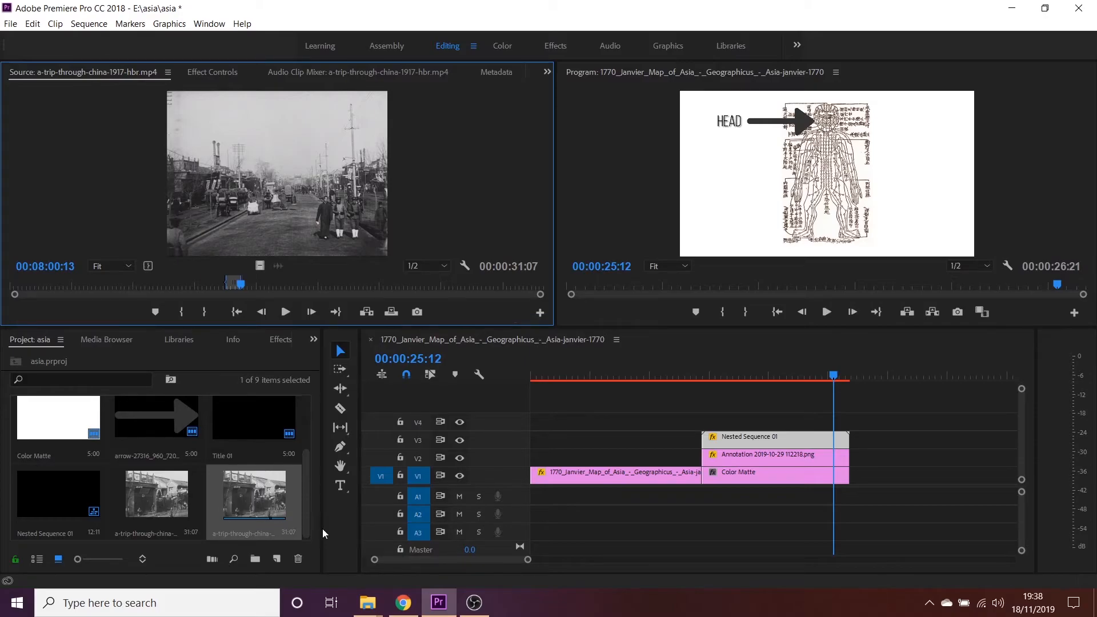
# Step: Place the new subclip on V1 directly after the Color Matte and play back the sequence into it
pyautogui.moveTo(247, 496); pyautogui.dragTo(851, 485)
pyautogui.moveTo(834, 377); pyautogui.dragTo(697, 362)
pyautogui.press('space')
pyautogui.press('-')
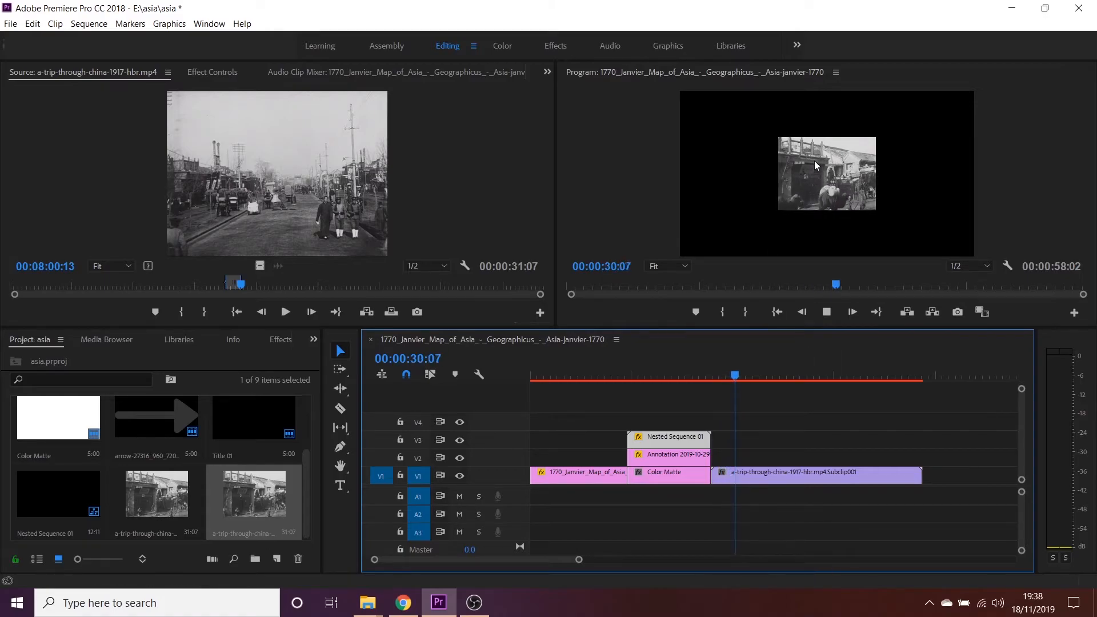
pyautogui.press('space')
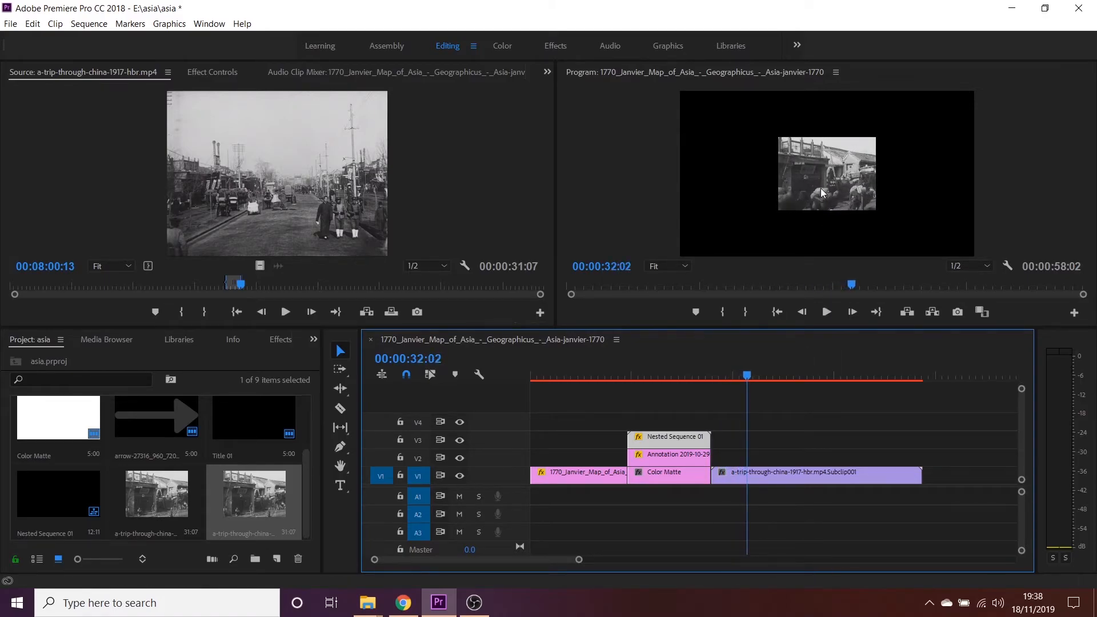
# Step: Scale the subclip to 230.4 so it fills the frame's height and play it back
pyautogui.click(825, 176)
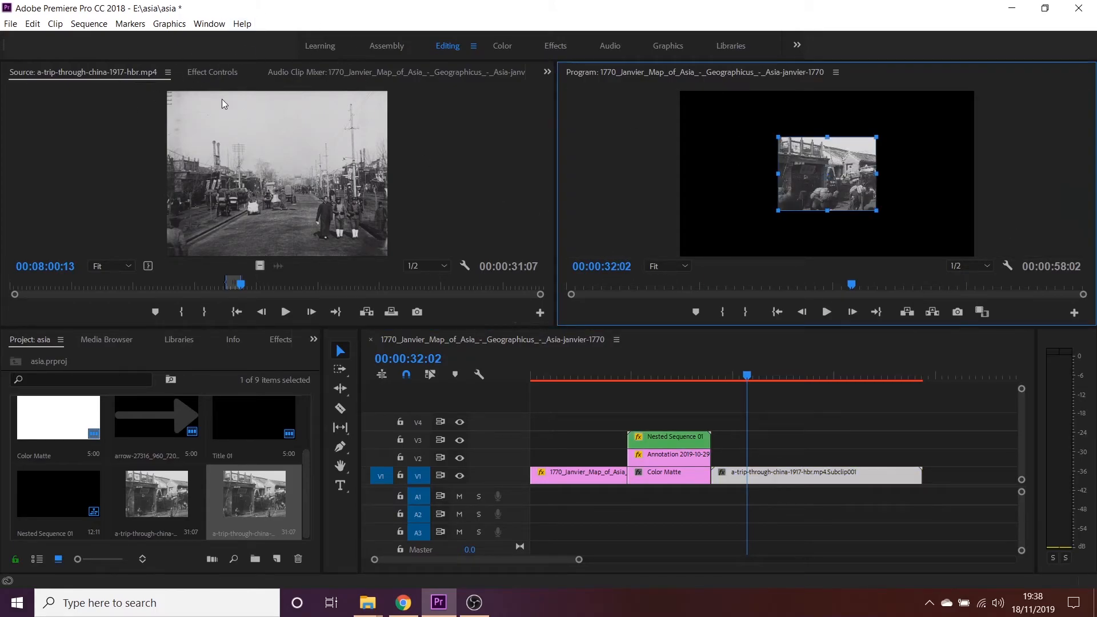
pyautogui.click(230, 77)
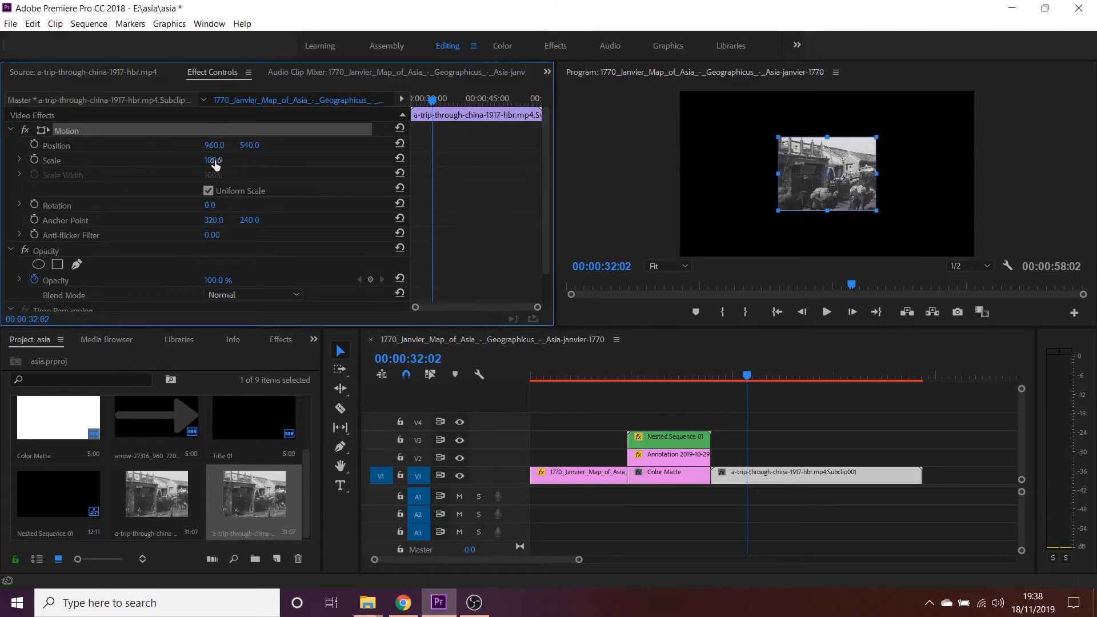
pyautogui.moveTo(214, 160)
pyautogui.mouseDown()
pyautogui.moveTo(279, 160)
pyautogui.moveTo(202, 161)
pyautogui.moveTo(223, 161)
pyautogui.mouseUp()
pyautogui.moveTo(732, 175); pyautogui.dragTo(713, 178)
pyautogui.press('space')
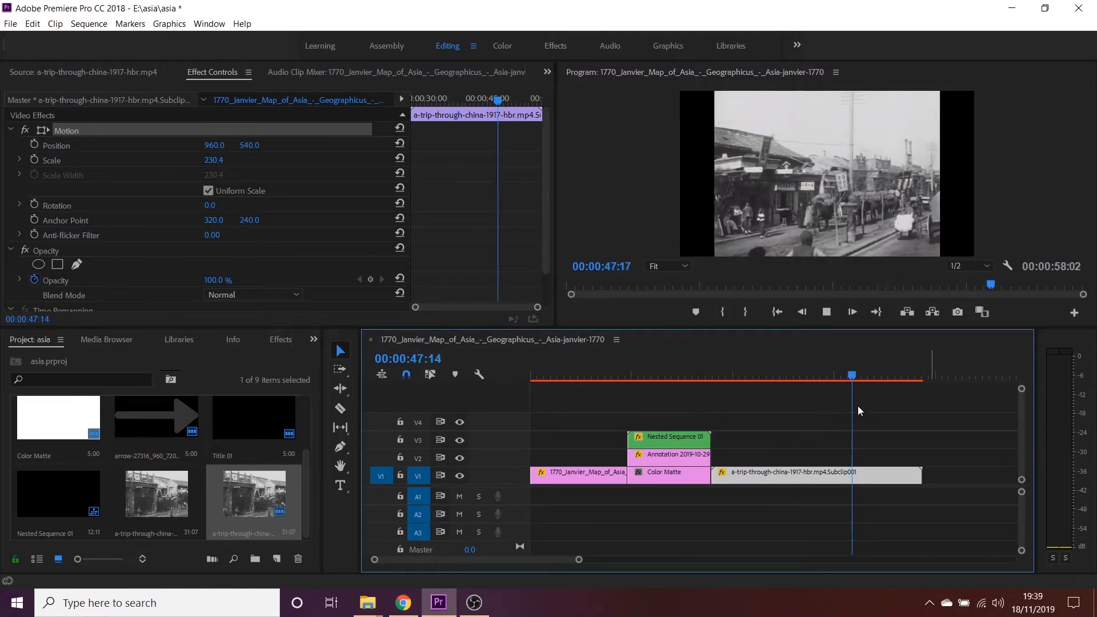
pyautogui.scroll(-1, 826, 414)
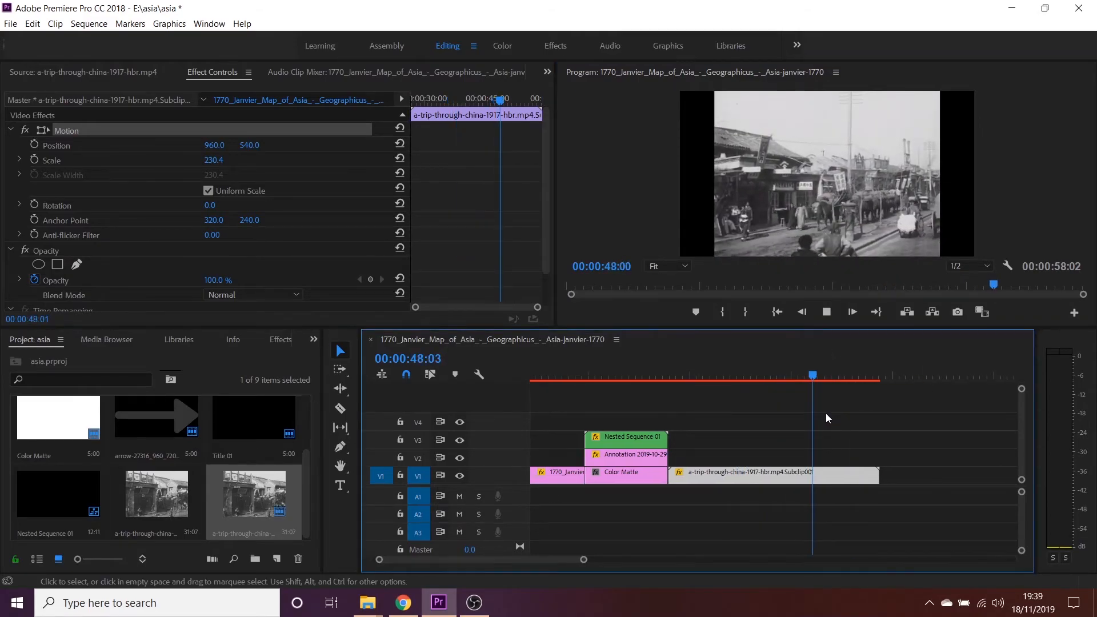
pyautogui.scroll(-4, 826, 414)
pyautogui.press('space')
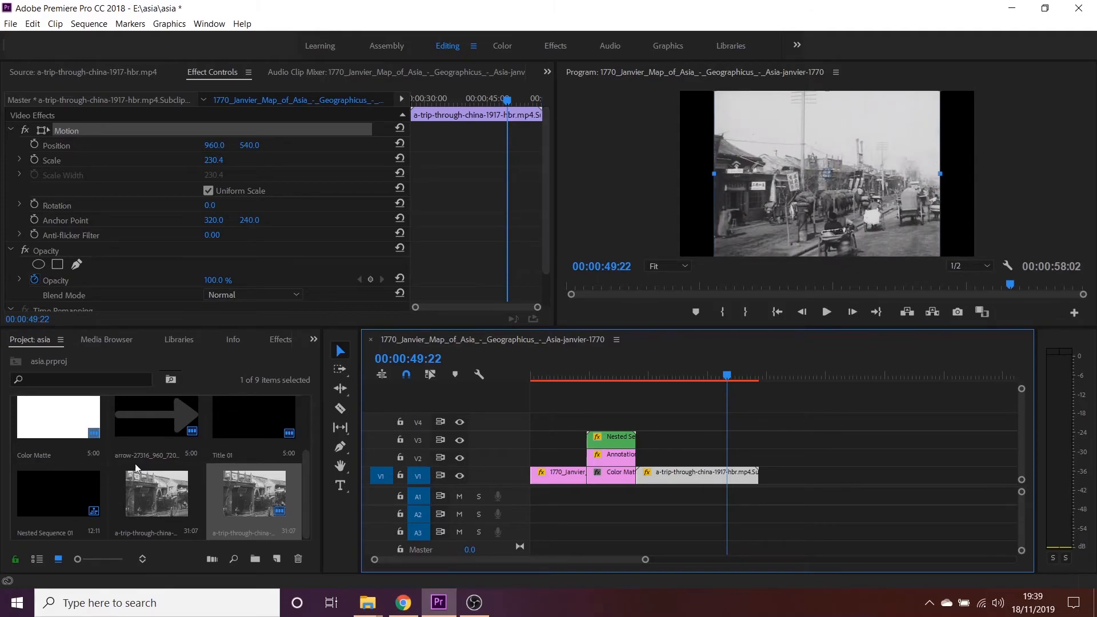
pyautogui.rightClick(217, 368)
pyautogui.click(285, 460)
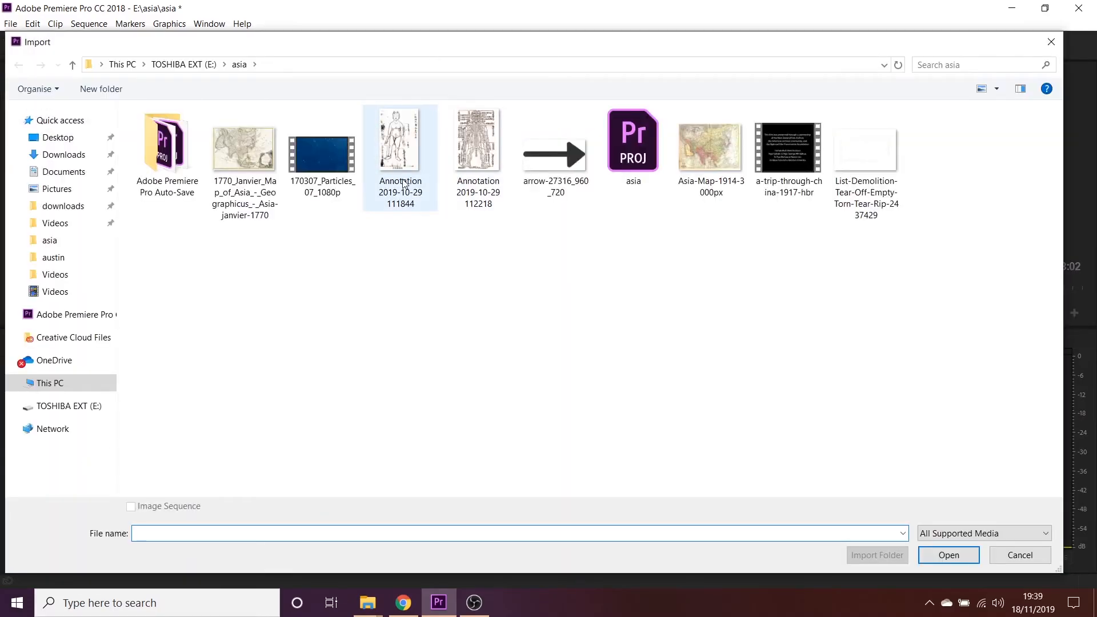
pyautogui.doubleClick(402, 171)
pyautogui.moveTo(58, 494)
pyautogui.mouseDown()
pyautogui.moveTo(480, 492)
pyautogui.moveTo(806, 469)
pyautogui.moveTo(767, 475)
pyautogui.mouseUp()
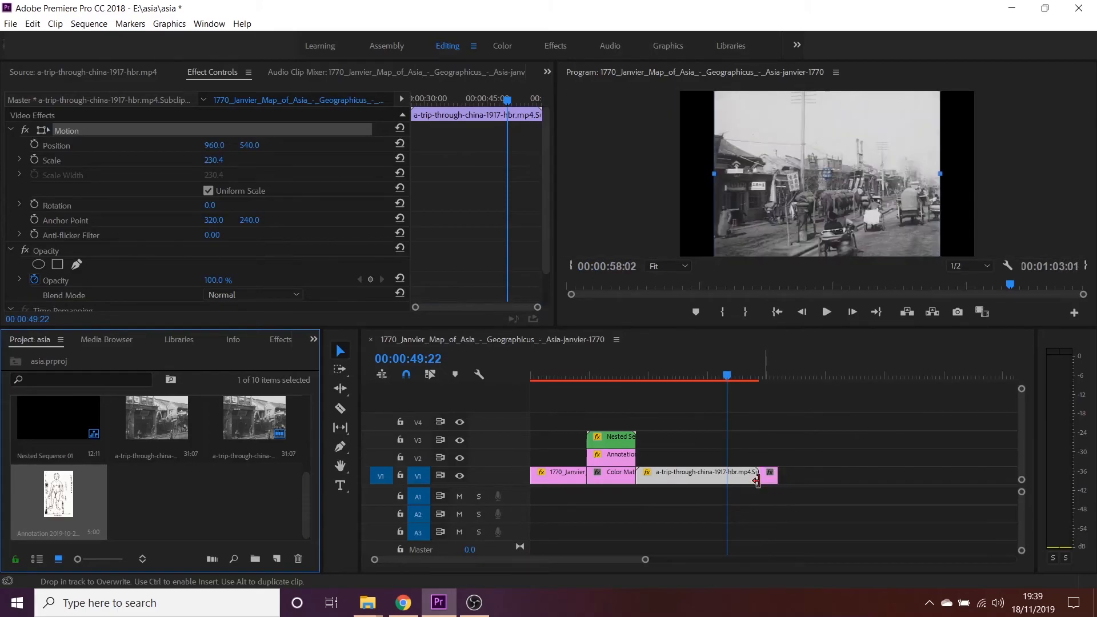
# Step: Trim the China subclip's end to 00:00:41:13 and make the annotation image on V1 run from that cut to 00:01:07:05
pyautogui.click(681, 360)
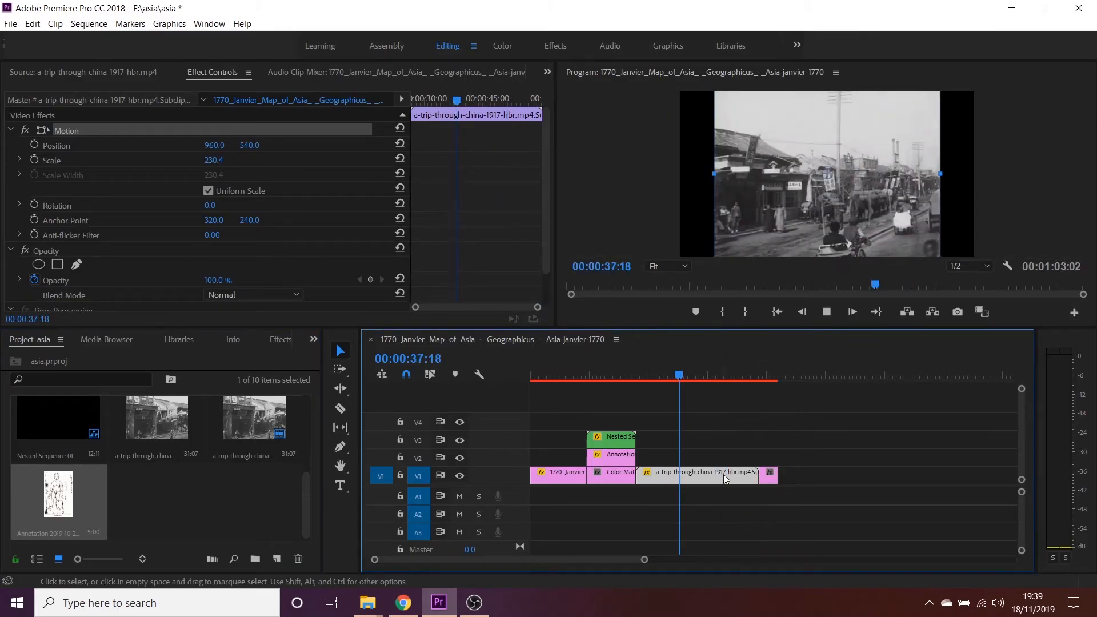
pyautogui.press('space')
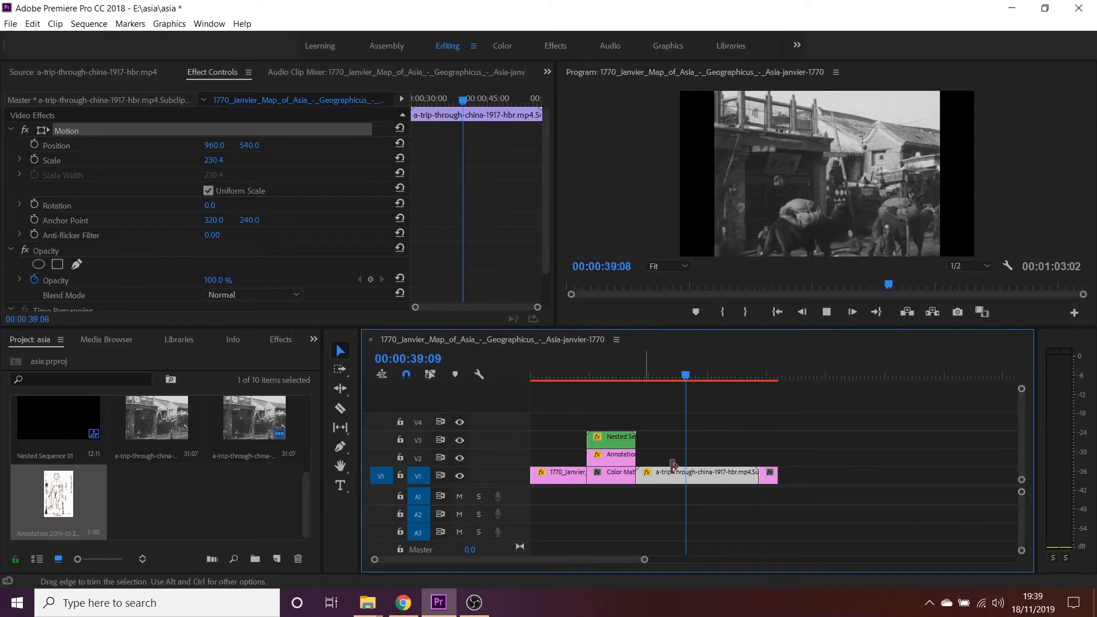
pyautogui.press('space')
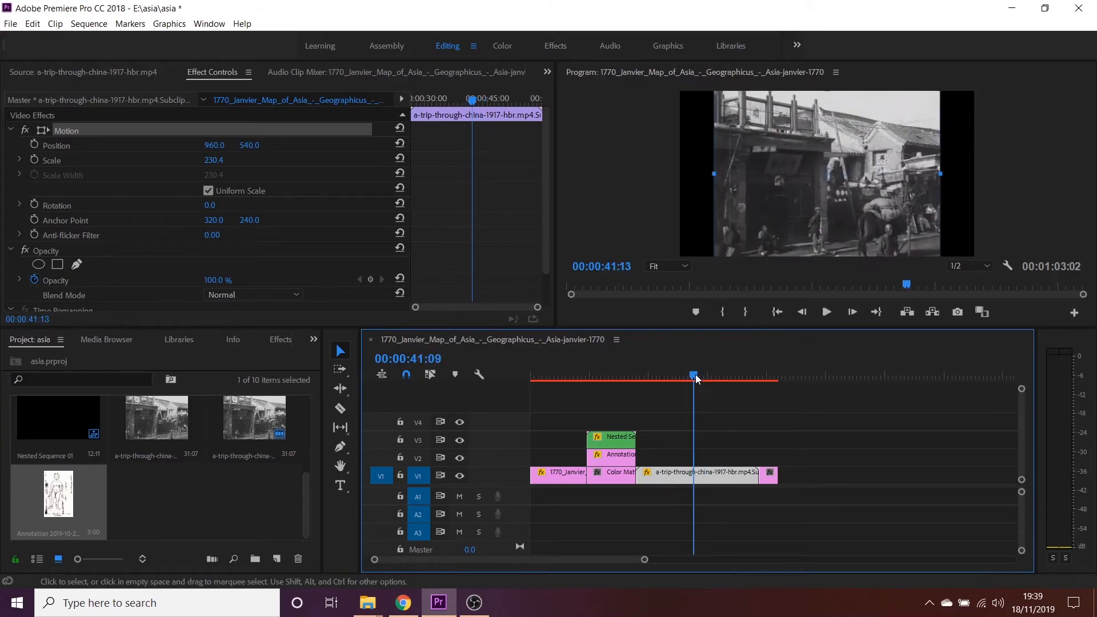
pyautogui.moveTo(756, 469); pyautogui.dragTo(694, 474)
pyautogui.moveTo(766, 475)
pyautogui.mouseDown()
pyautogui.moveTo(724, 489)
pyautogui.moveTo(793, 469)
pyautogui.mouseUp()
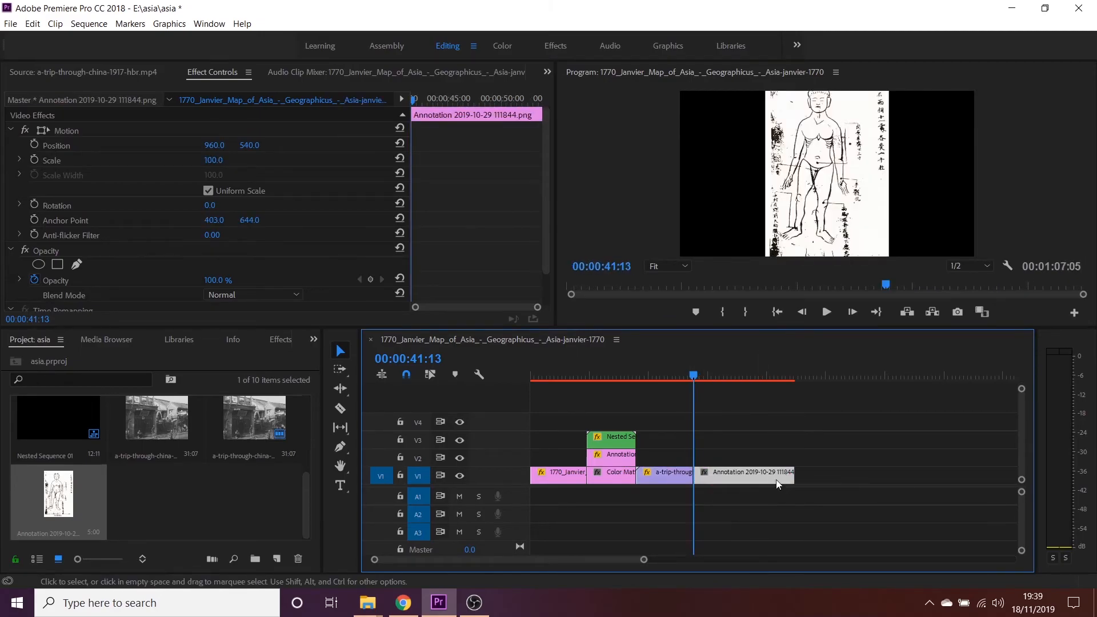
# Step: Scale the annotation image to 247.0, set its vertical position to 1480.0 and play it back
pyautogui.moveTo(213, 160); pyautogui.dragTo(383, 150)
pyautogui.press('space')
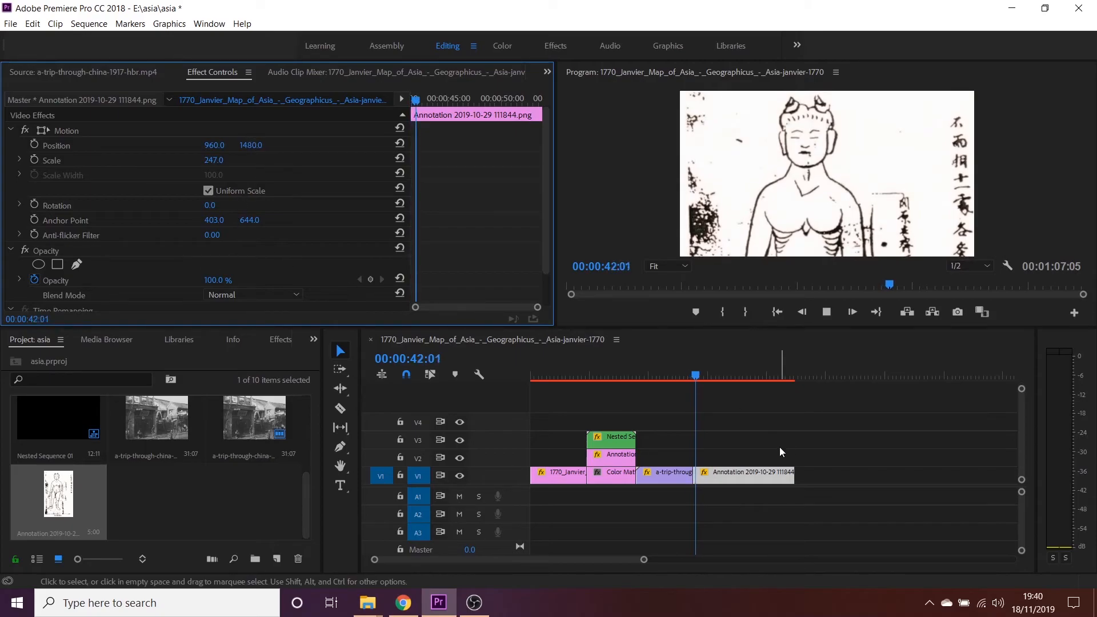
pyautogui.press('space')
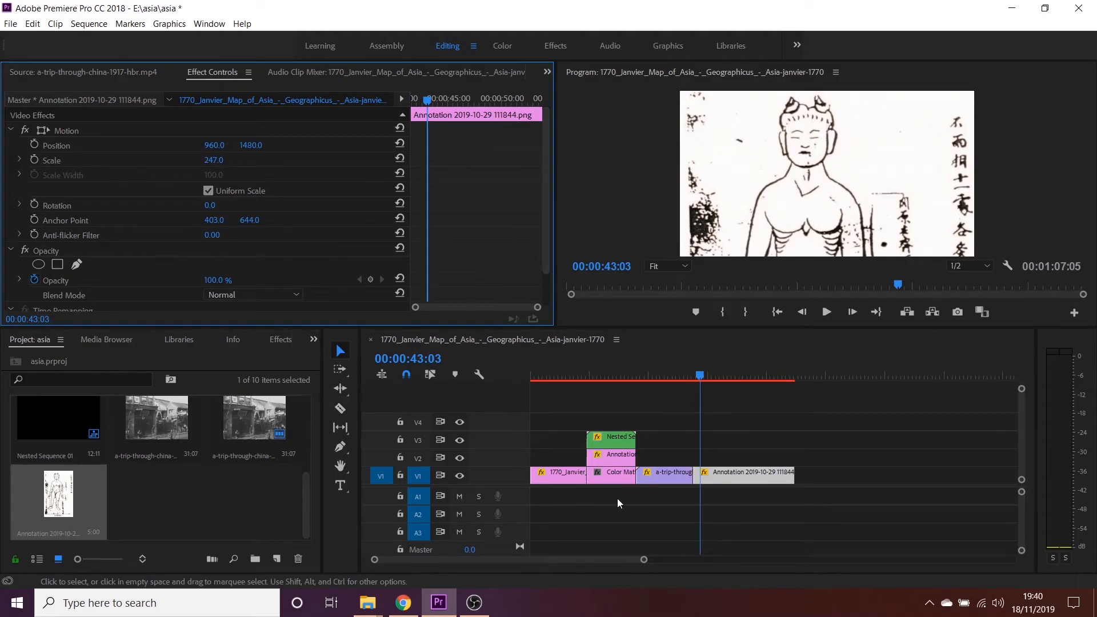
# Step: Play back the cut from the China footage to the annotation image, starting at about 00:00:38:11
pyautogui.click(689, 376)
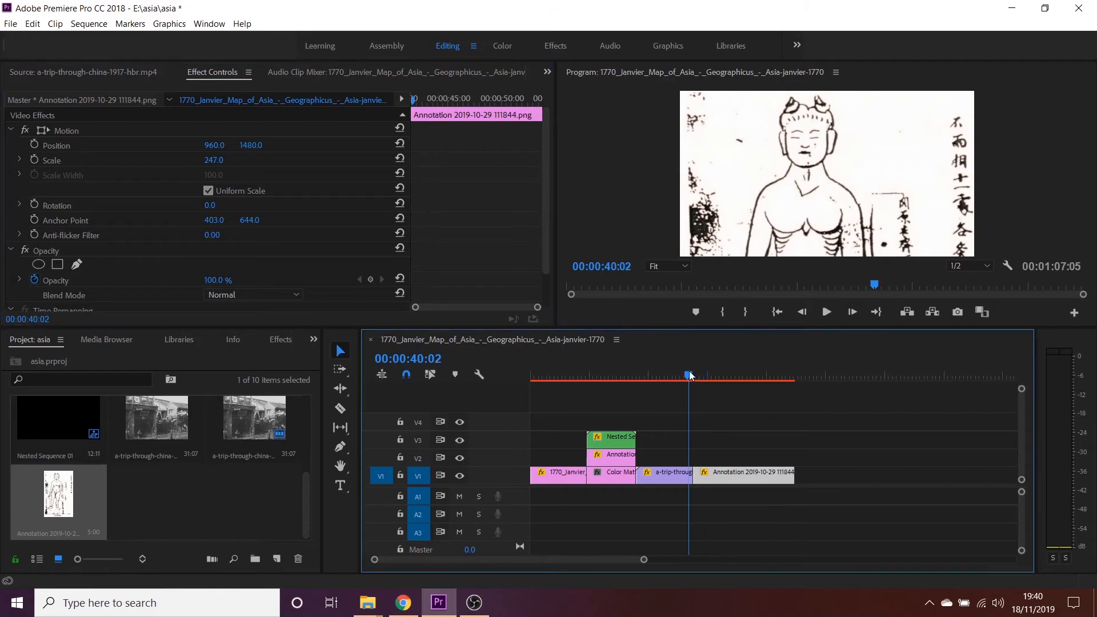
pyautogui.click(674, 375)
pyautogui.click(685, 376)
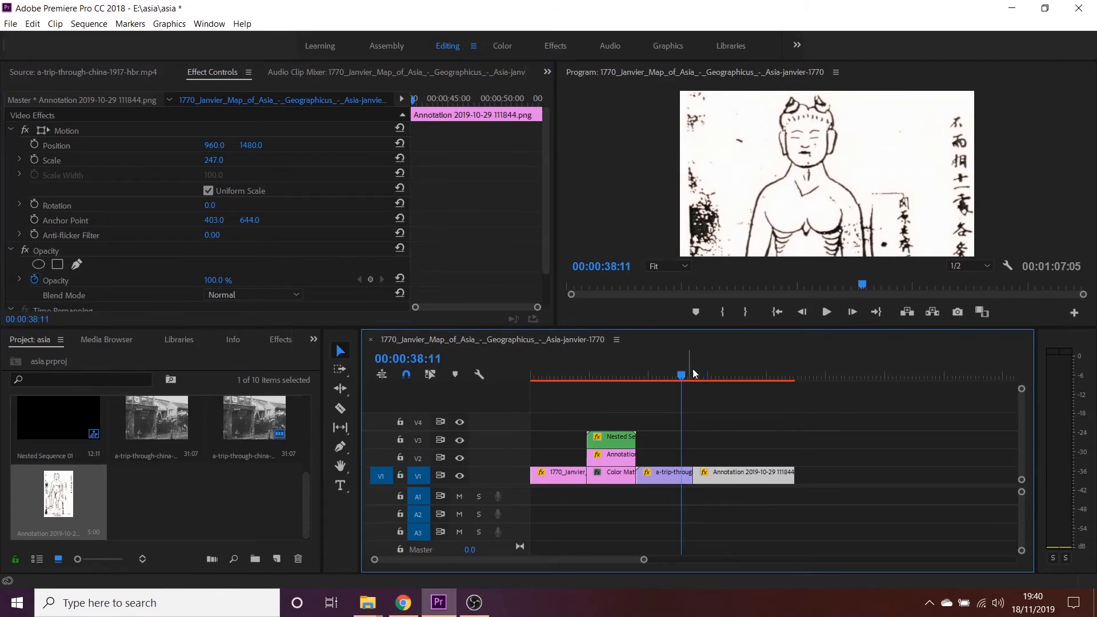
pyautogui.press('space')
pyautogui.press('=')
pyautogui.press('=')
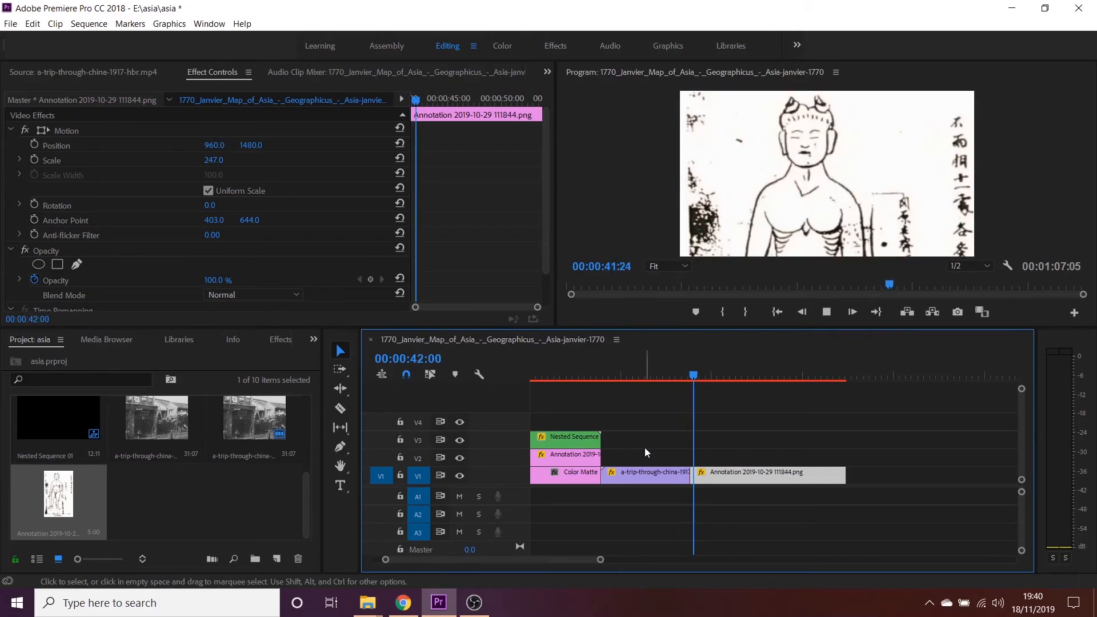
pyautogui.press('space')
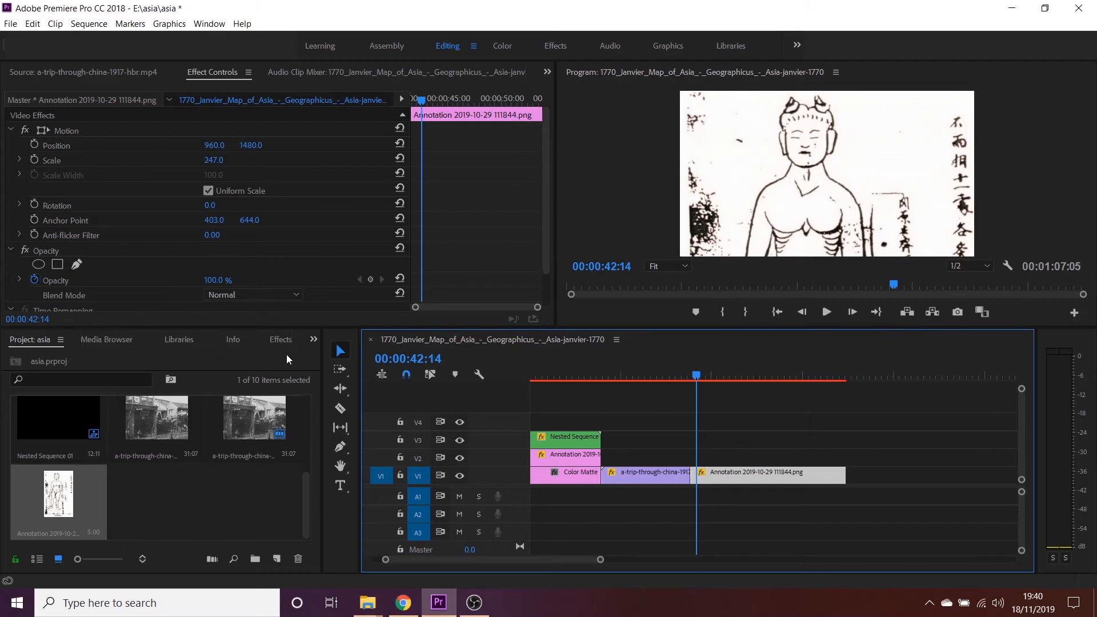
# Step: Look through the categories of available video effects
pyautogui.click(279, 341)
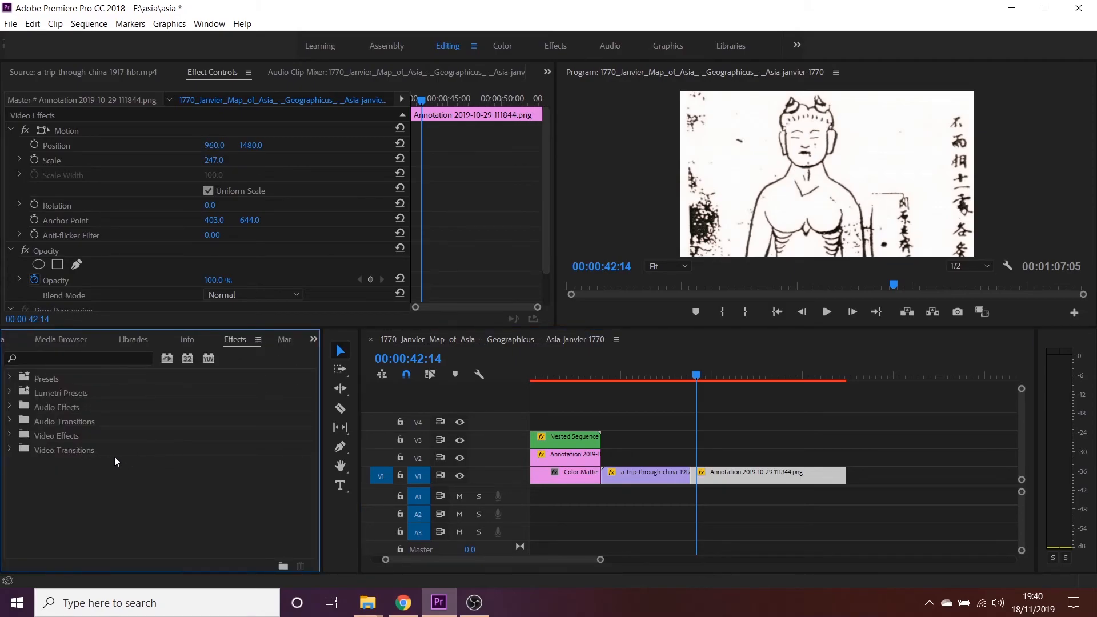
pyautogui.click(11, 437)
pyautogui.scroll(-3, 64, 452)
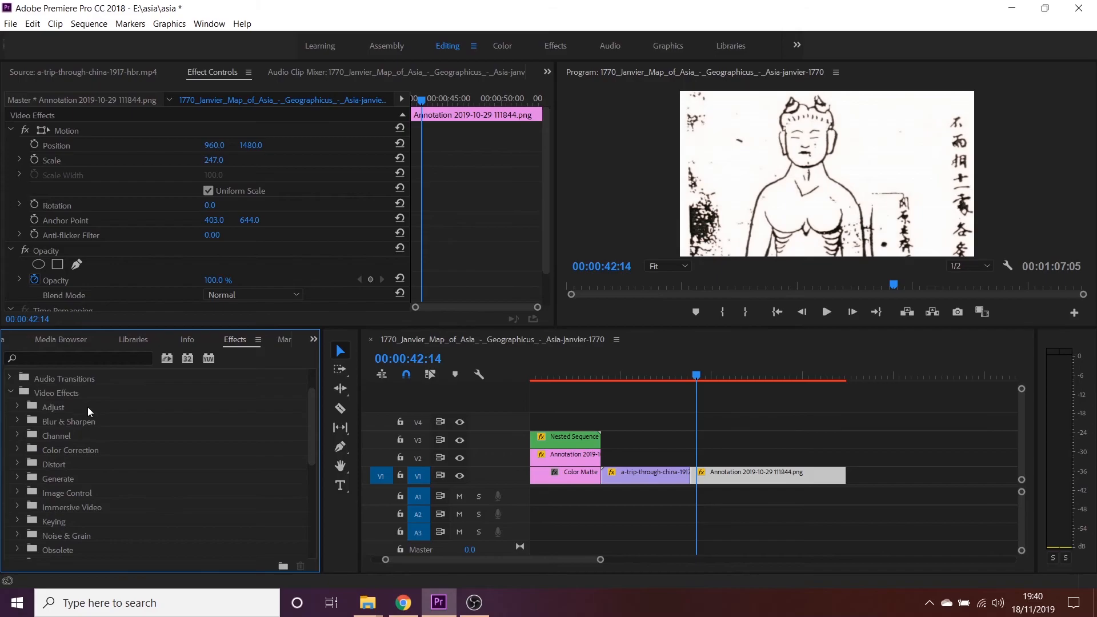
pyautogui.scroll(-3, 94, 413)
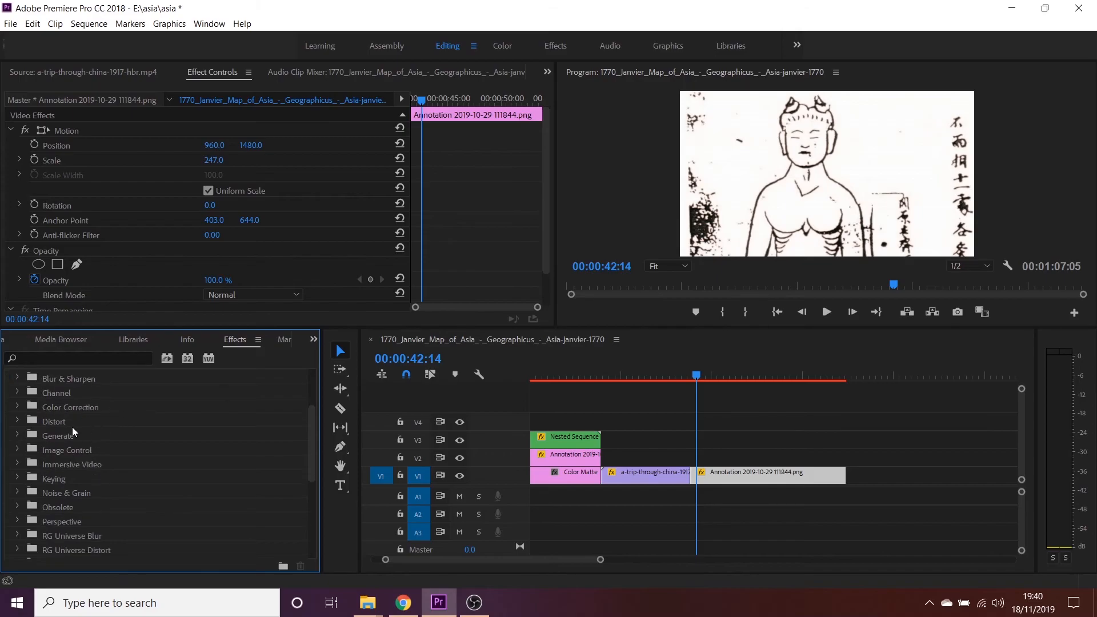
pyautogui.scroll(-5, 125, 467)
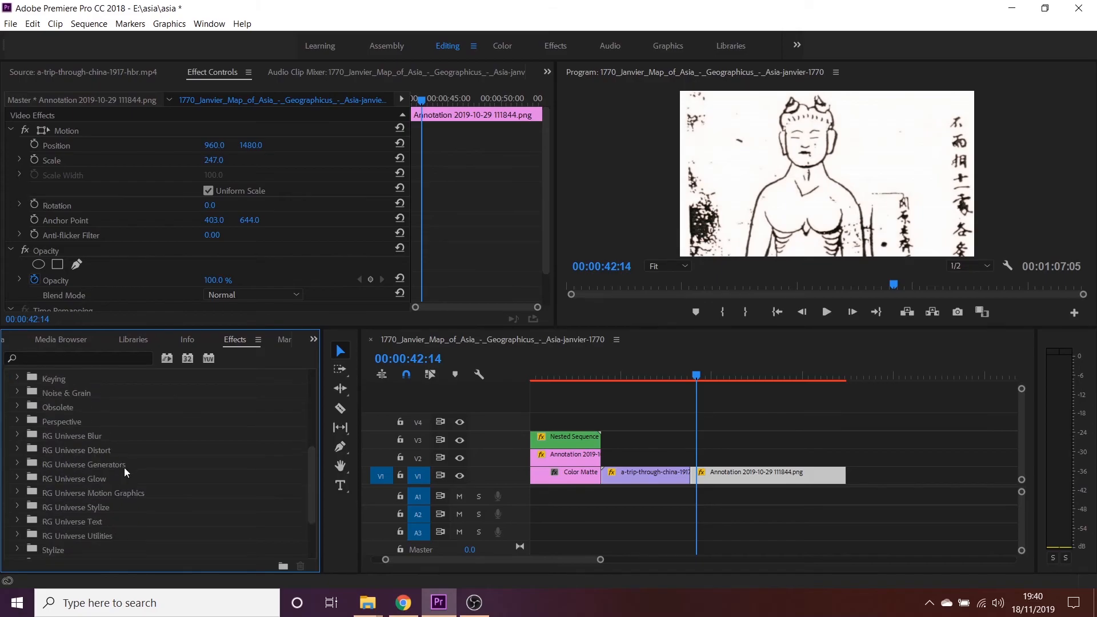
pyautogui.scroll(-2, 124, 508)
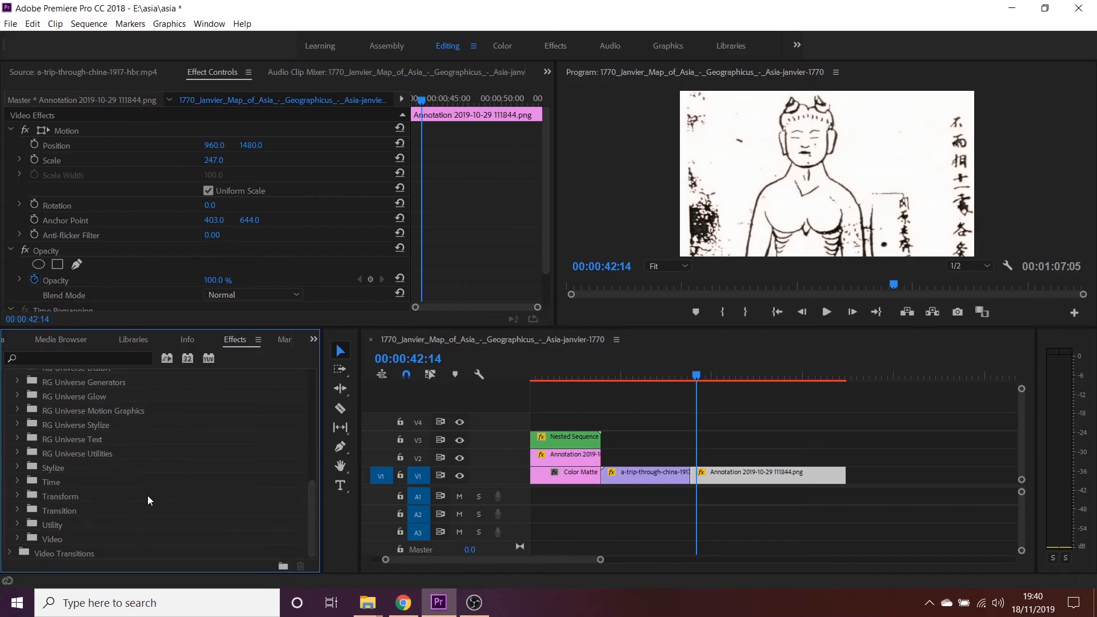
pyautogui.scroll(5, 53, 465)
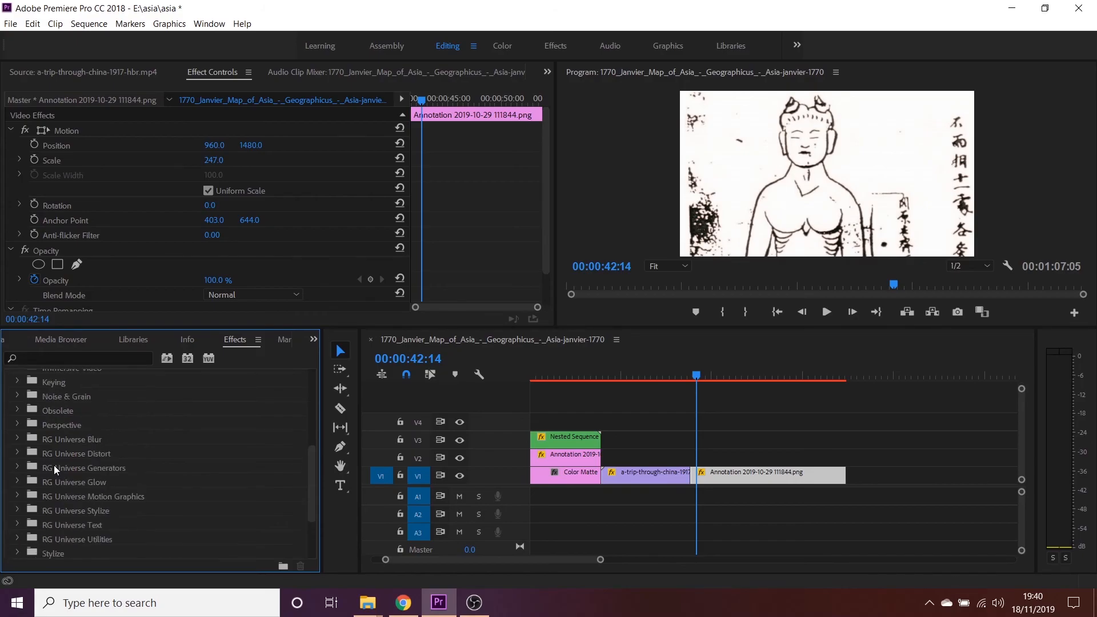
pyautogui.scroll(3, 32, 453)
pyautogui.click(10, 436)
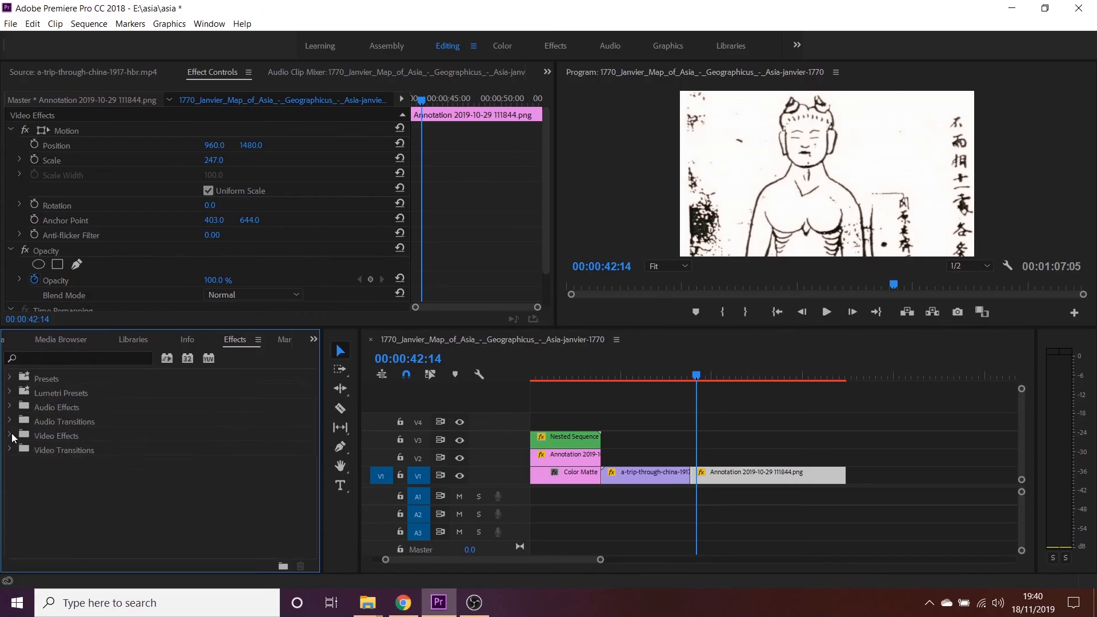
# Step: Add the CheckerBoard wipe transition at the cut between the China subclip and the annotation image
pyautogui.click(9, 451)
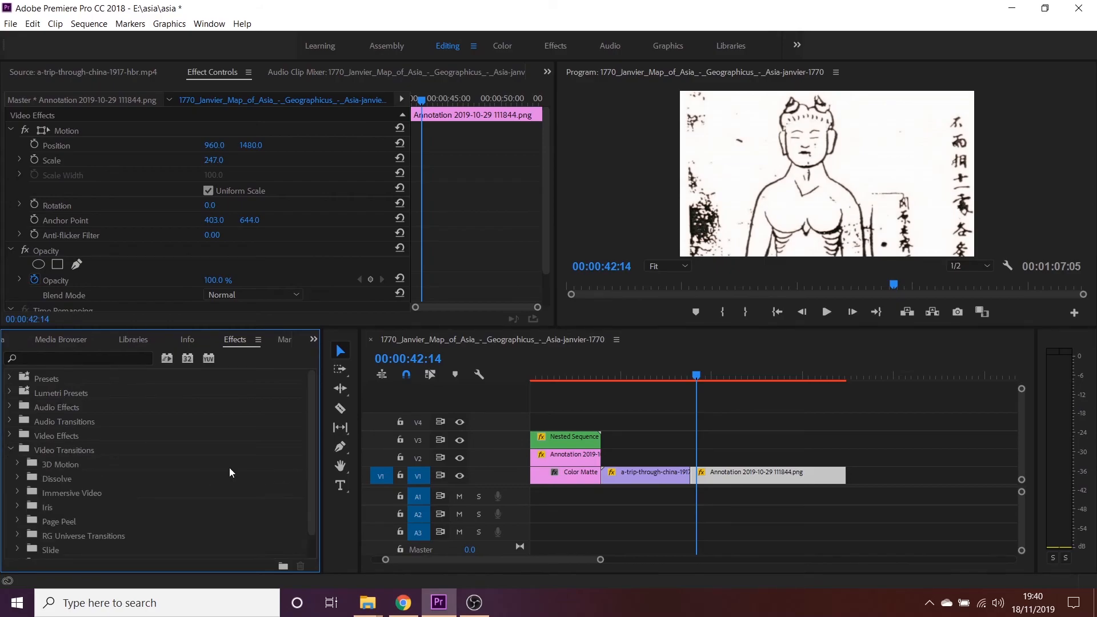
pyautogui.scroll(-1, 150, 469)
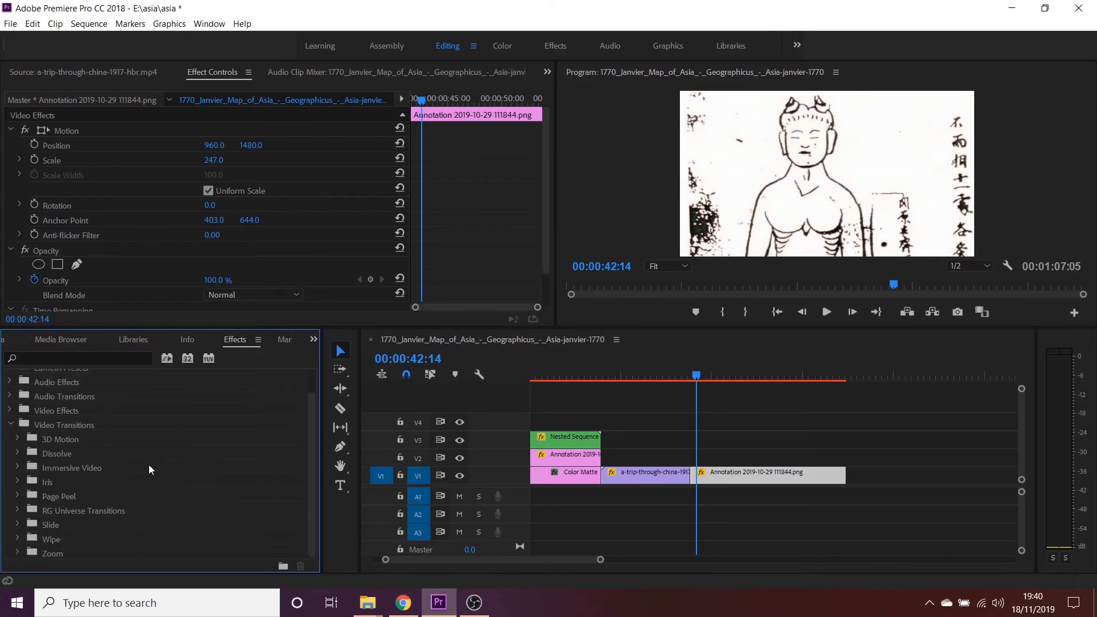
pyautogui.click(16, 538)
pyautogui.scroll(-4, 83, 467)
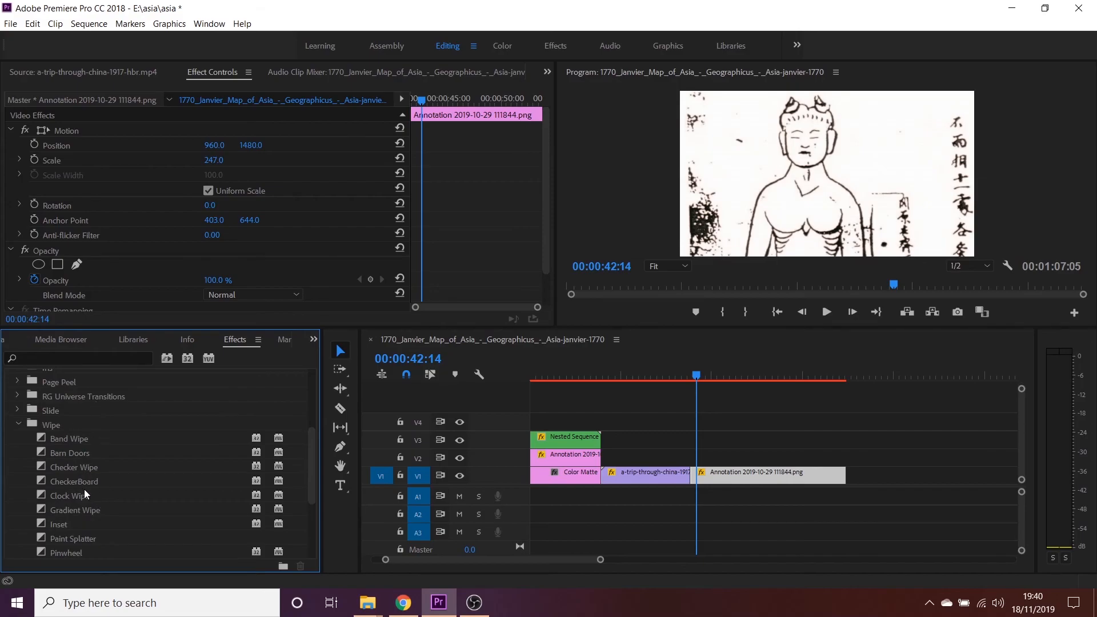
pyautogui.moveTo(79, 485)
pyautogui.mouseDown()
pyautogui.moveTo(70, 479)
pyautogui.moveTo(340, 487)
pyautogui.moveTo(540, 455)
pyautogui.moveTo(54, 485)
pyautogui.moveTo(449, 532)
pyautogui.moveTo(708, 473)
pyautogui.moveTo(601, 484)
pyautogui.moveTo(697, 480)
pyautogui.moveTo(640, 469)
pyautogui.moveTo(633, 481)
pyautogui.moveTo(647, 488)
pyautogui.moveTo(696, 486)
pyautogui.mouseUp()
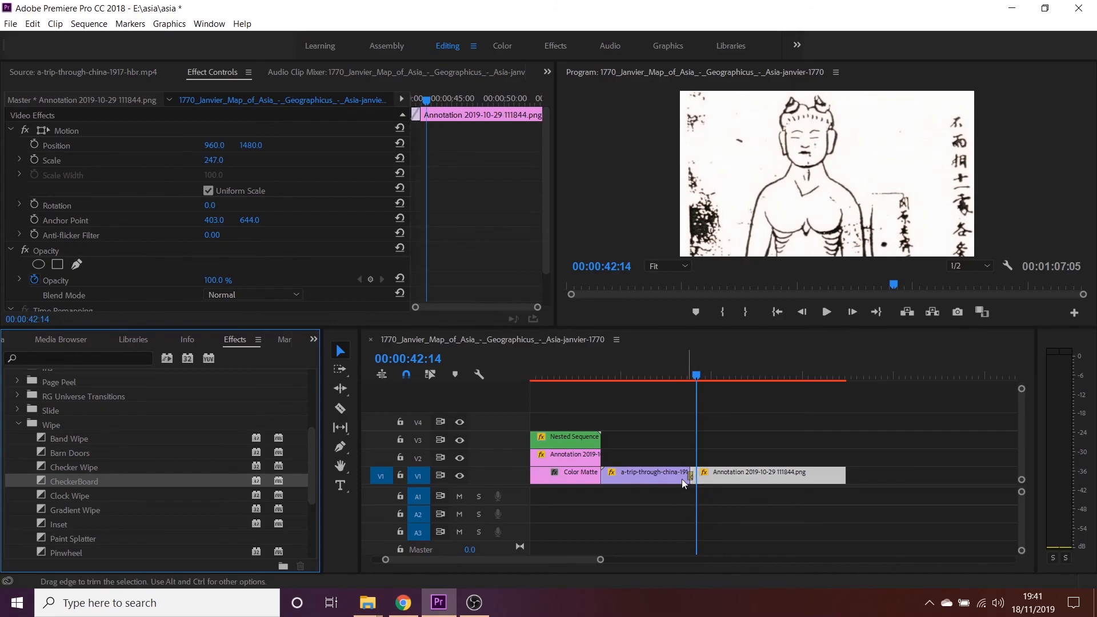
# Step: Review the CheckerBoard transition's settings and set its duration to 00:00:03:03
pyautogui.scroll(5, 659, 492)
pyautogui.scroll(4, 656, 480)
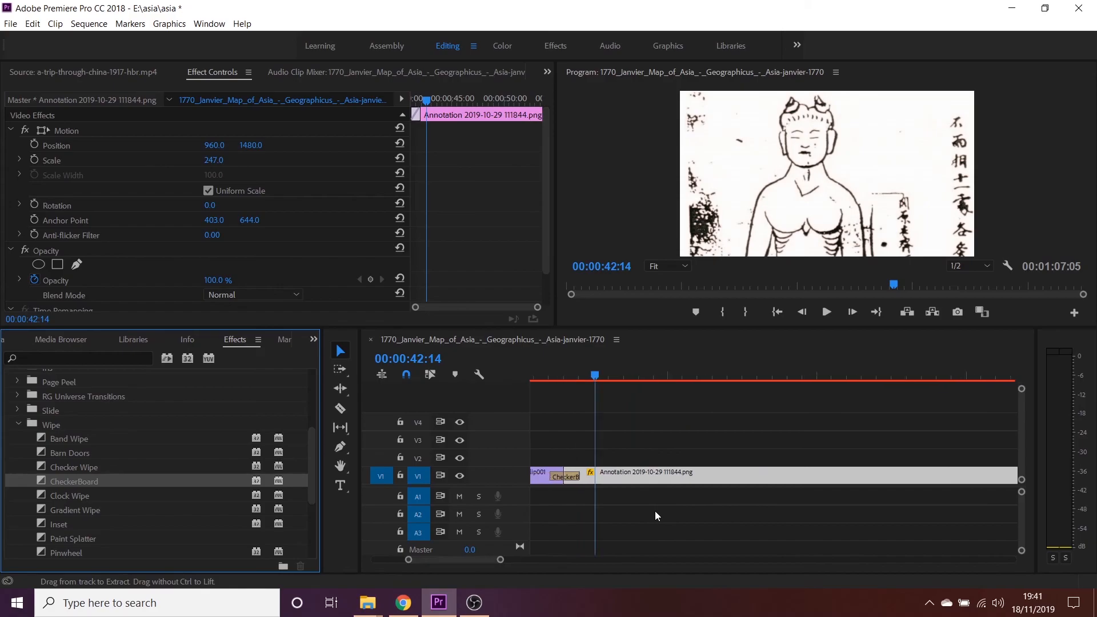
pyautogui.click(735, 478)
pyautogui.moveTo(542, 222); pyautogui.dragTo(544, 301)
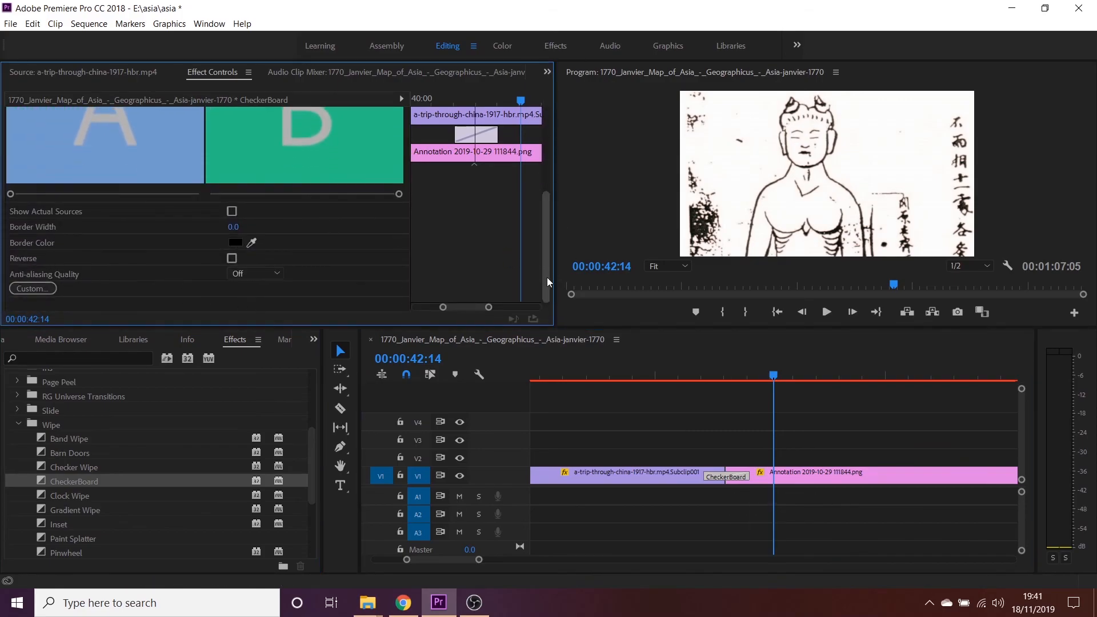
pyautogui.moveTo(547, 259); pyautogui.dragTo(554, 178)
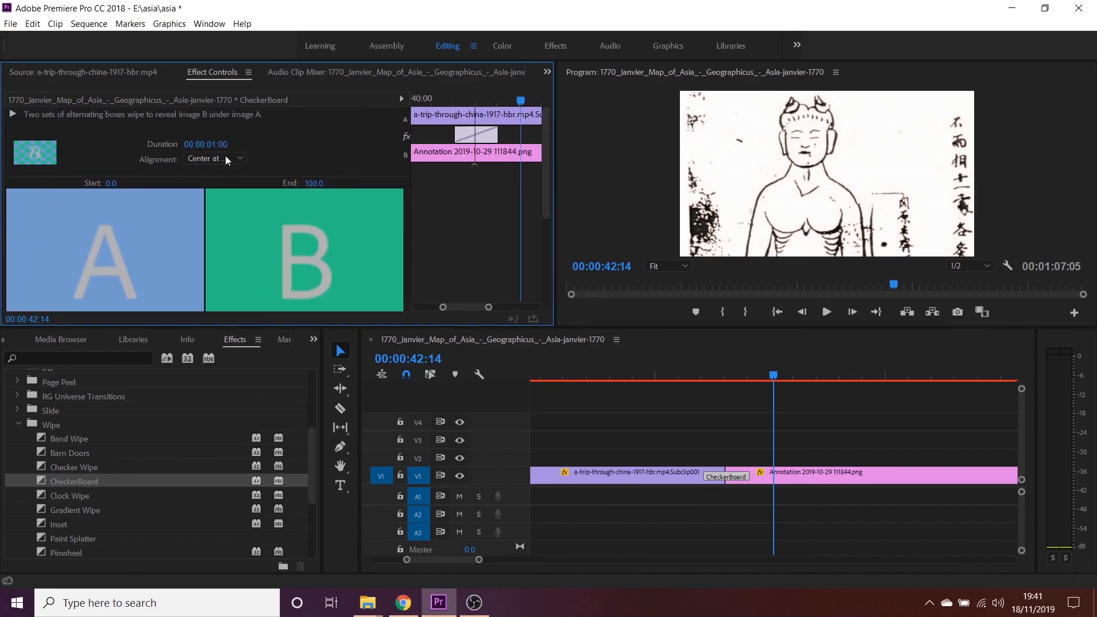
pyautogui.moveTo(219, 145); pyautogui.dragTo(248, 146)
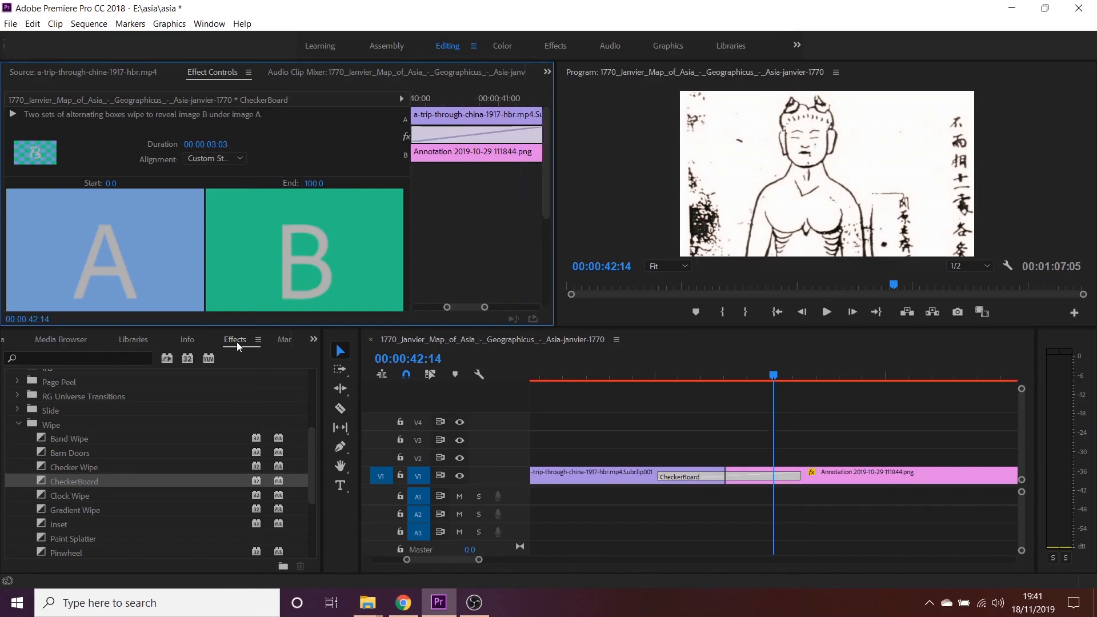
# Step: Play back the CheckerBoard transition from 00:00:39:12 into the annotation image
pyautogui.click(633, 369)
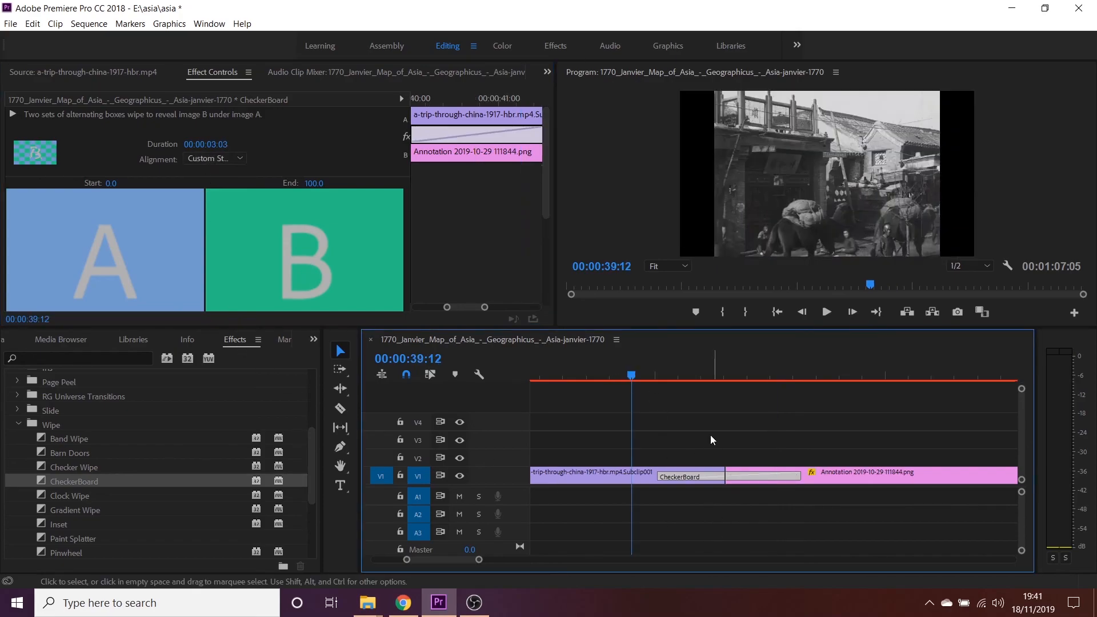
pyautogui.press('-')
pyautogui.press('space')
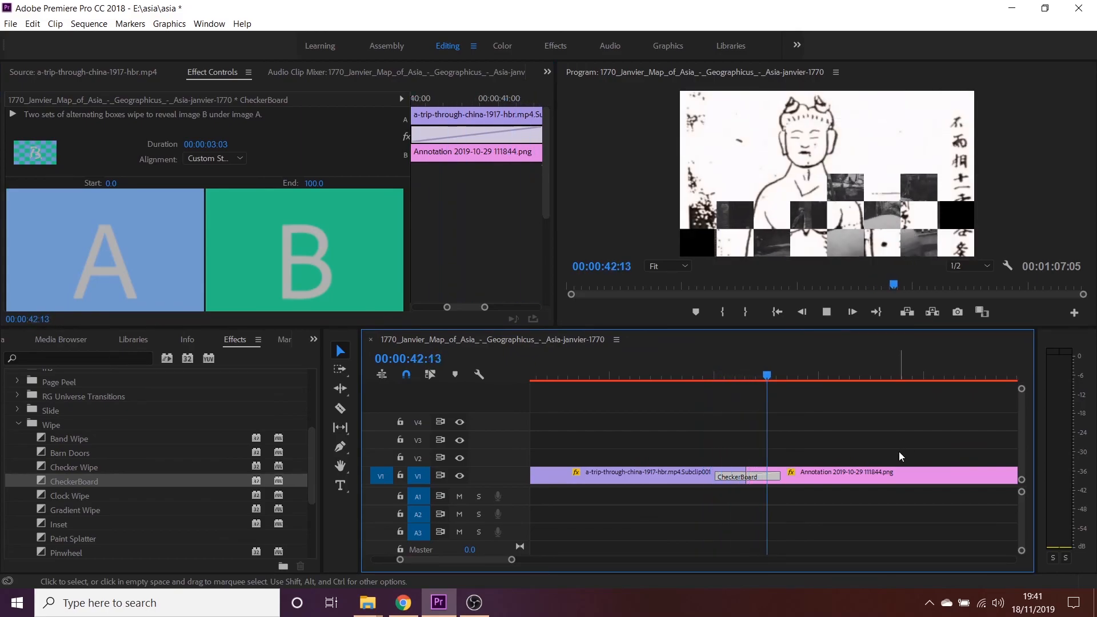
pyautogui.press('space')
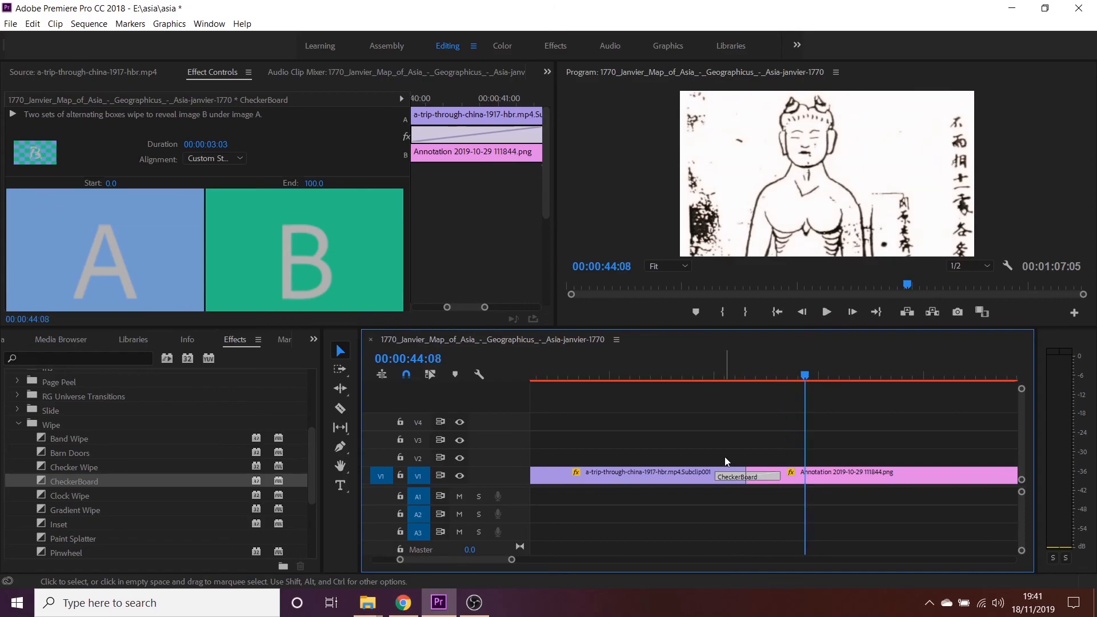
pyautogui.press('-')
pyautogui.press('space')
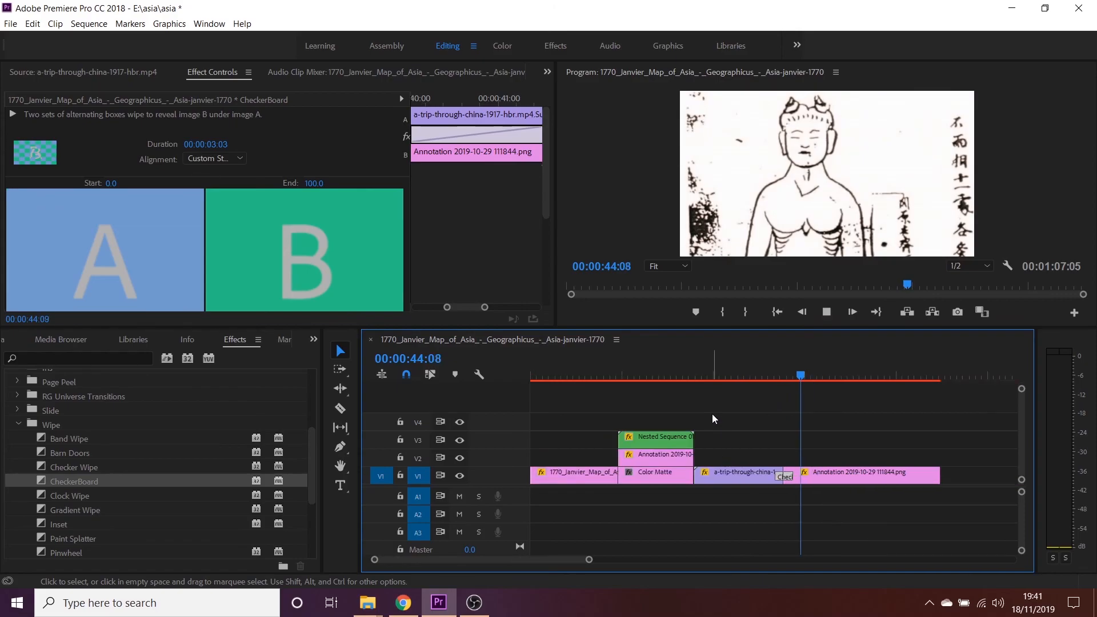
pyautogui.press('space')
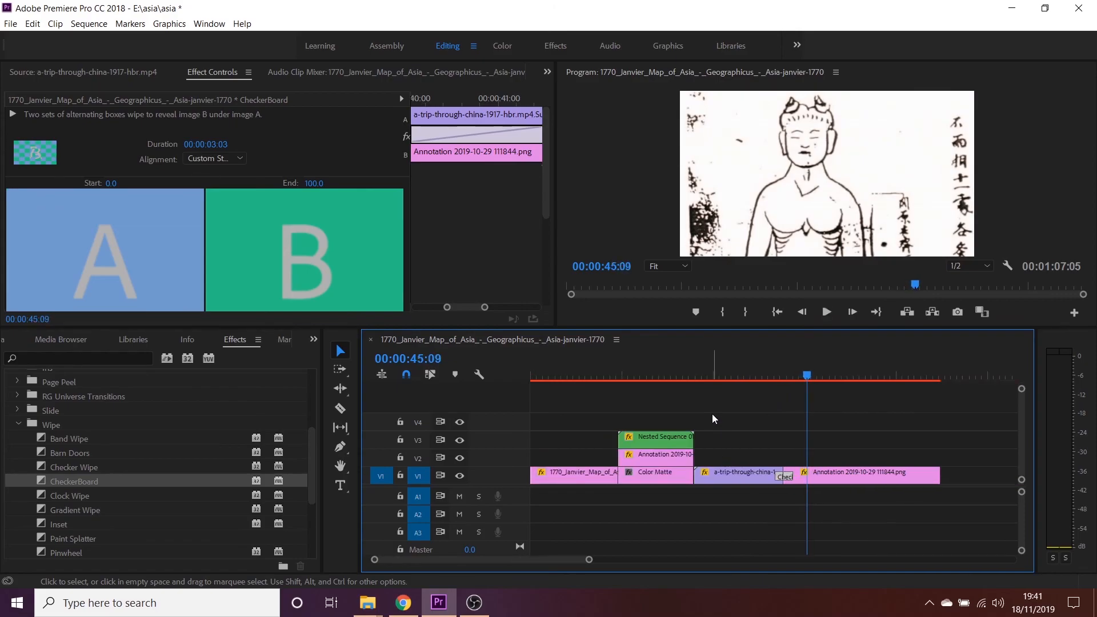